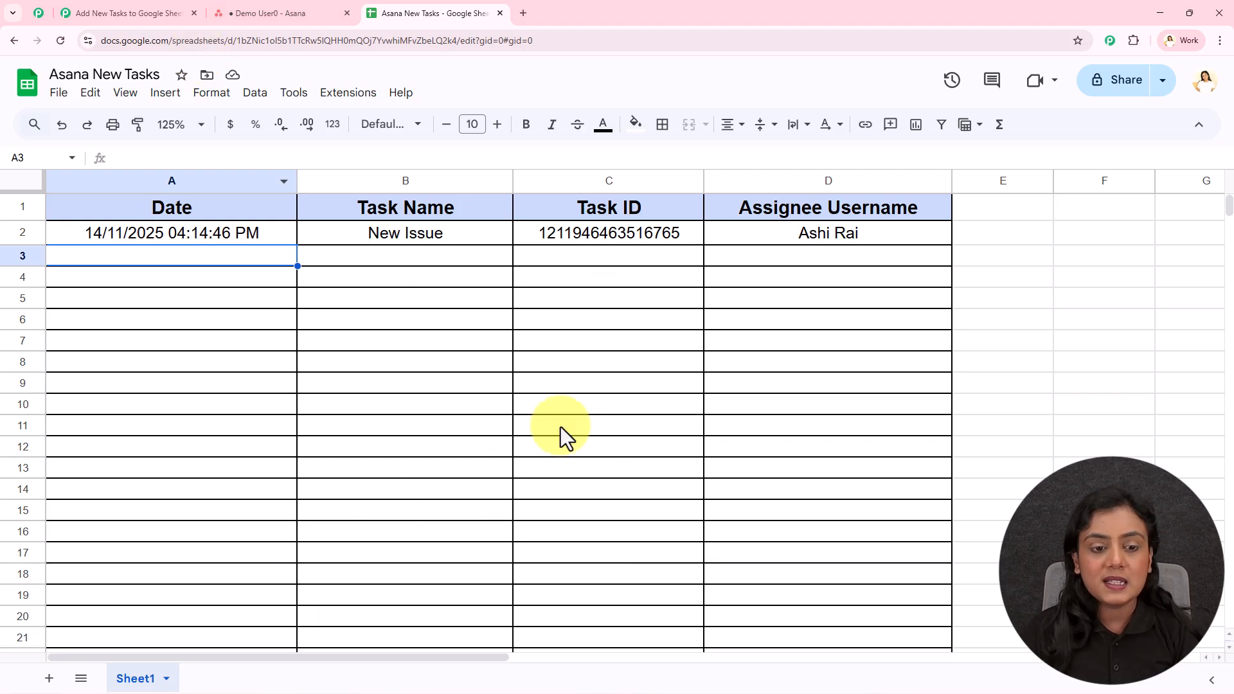
- In Asana, add a task named Demo Task to the Demo User0 board, assign it to the team member and close its details
{"action": "left_click_drag", "start_coordinate": [215, 228], "coordinate": [718, 249]}
{"action": "left_click", "coordinate": [711, 323]}
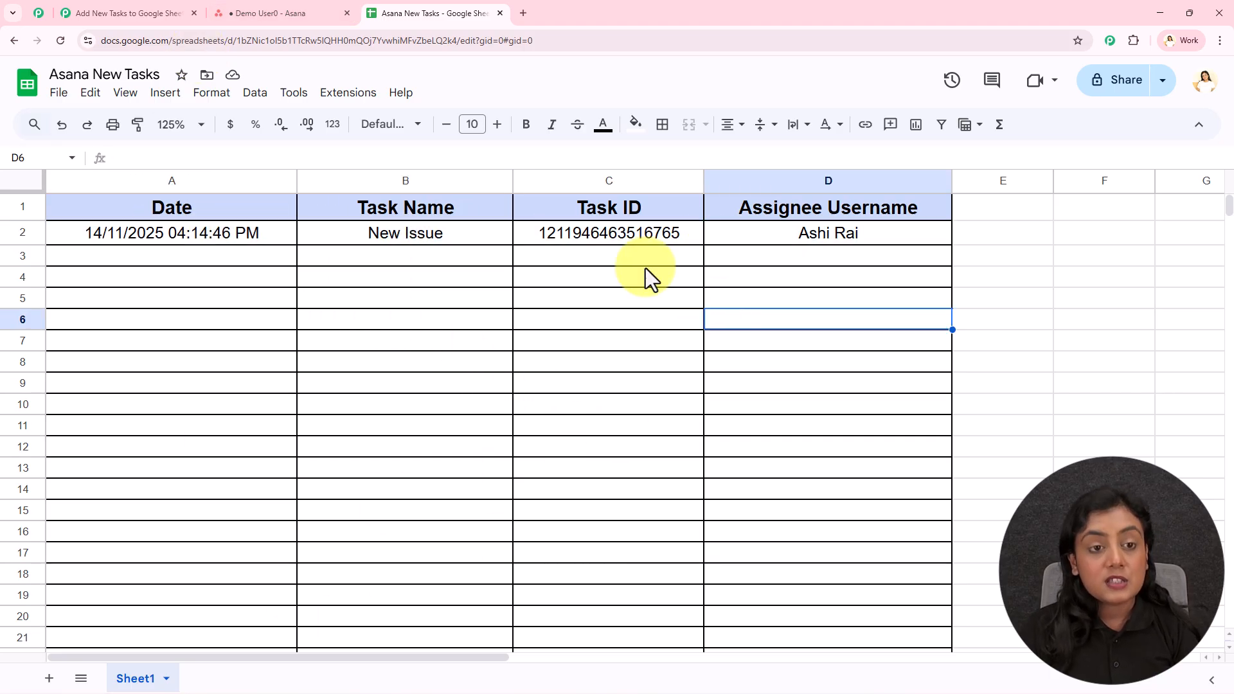
{"action": "left_click", "coordinate": [302, 12]}
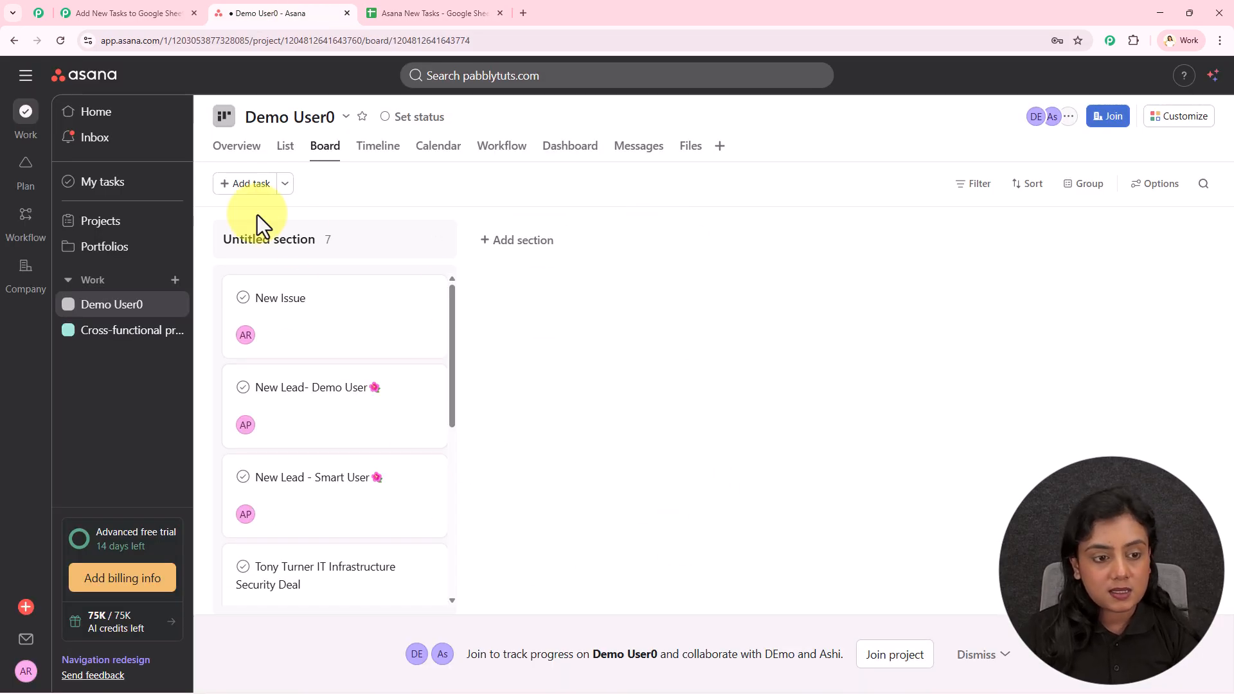
{"action": "left_click", "coordinate": [251, 185]}
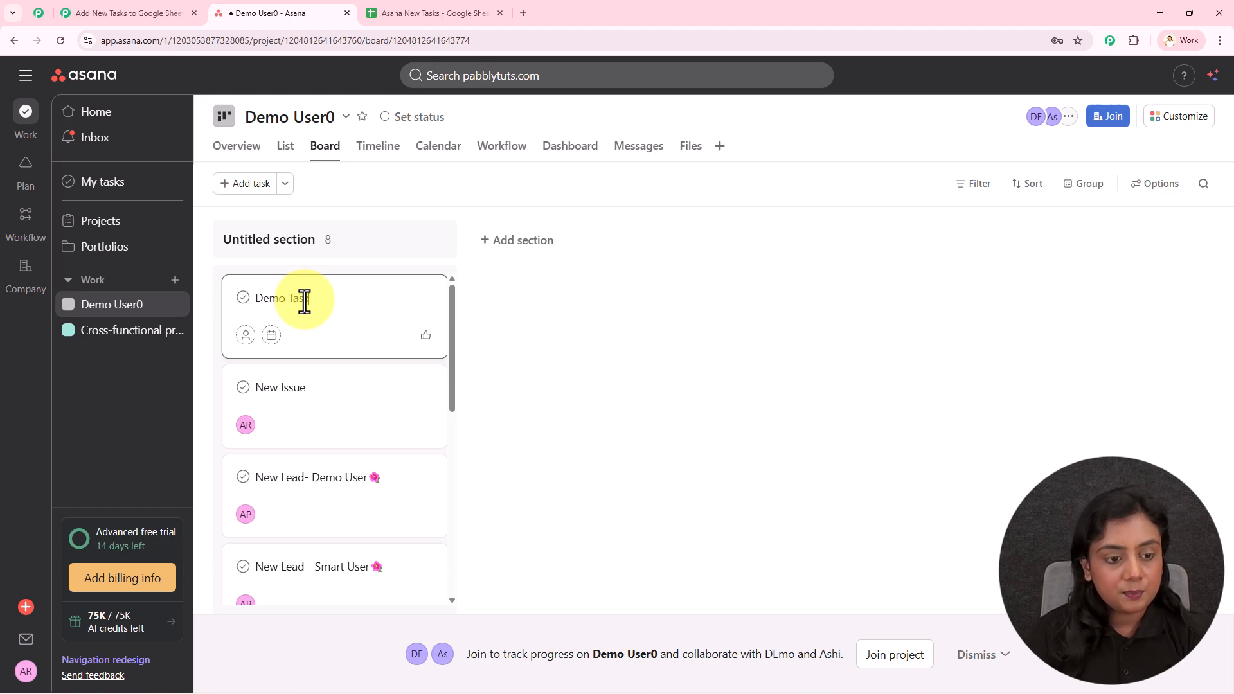
{"action": "left_click", "coordinate": [249, 346]}
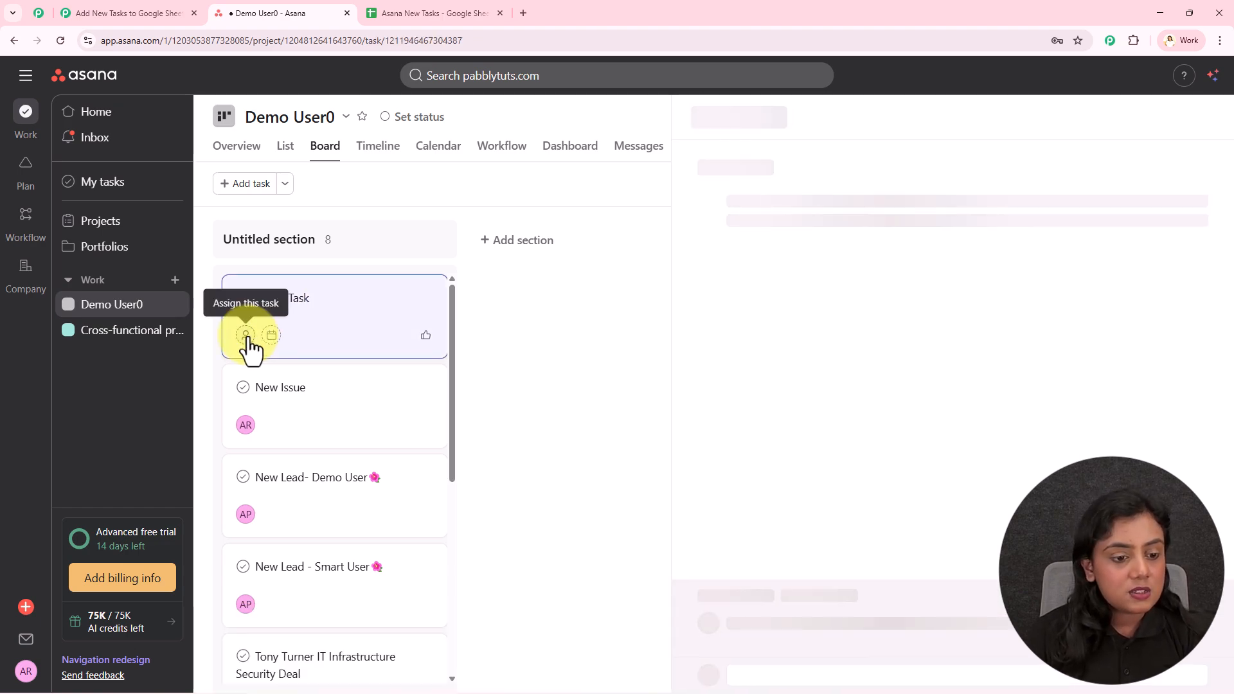
{"action": "left_click", "coordinate": [247, 340]}
{"action": "left_click", "coordinate": [327, 429]}
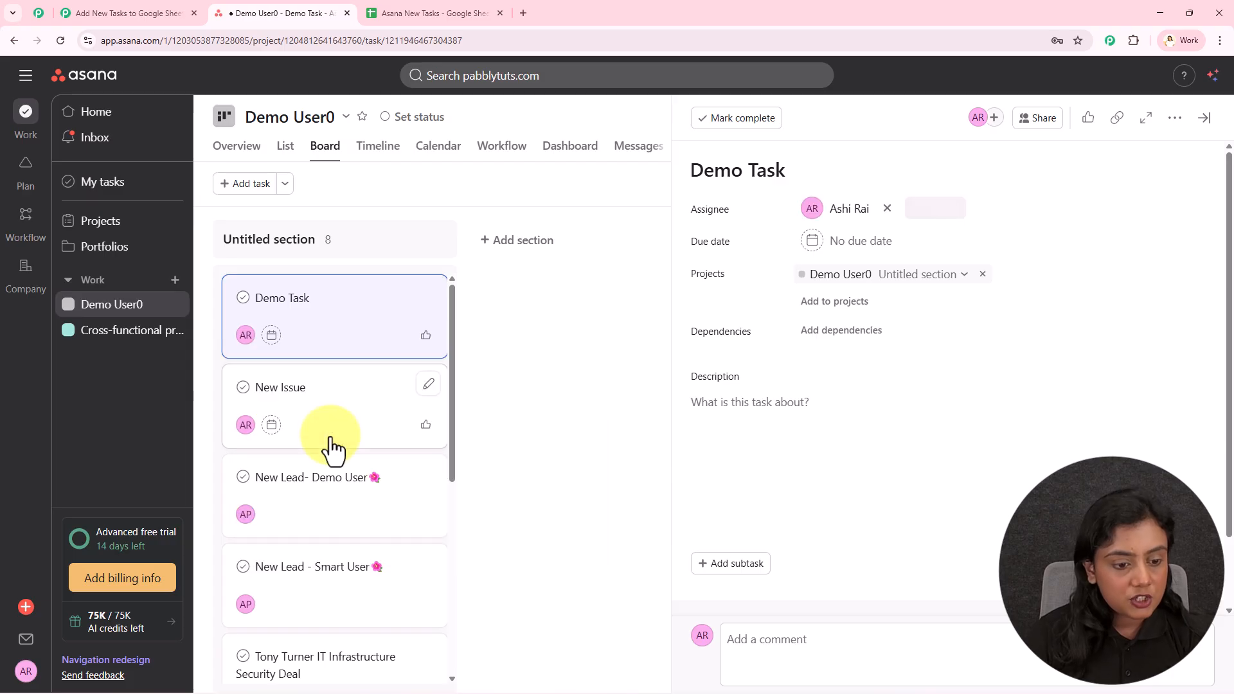
{"action": "left_click", "coordinate": [1201, 120]}
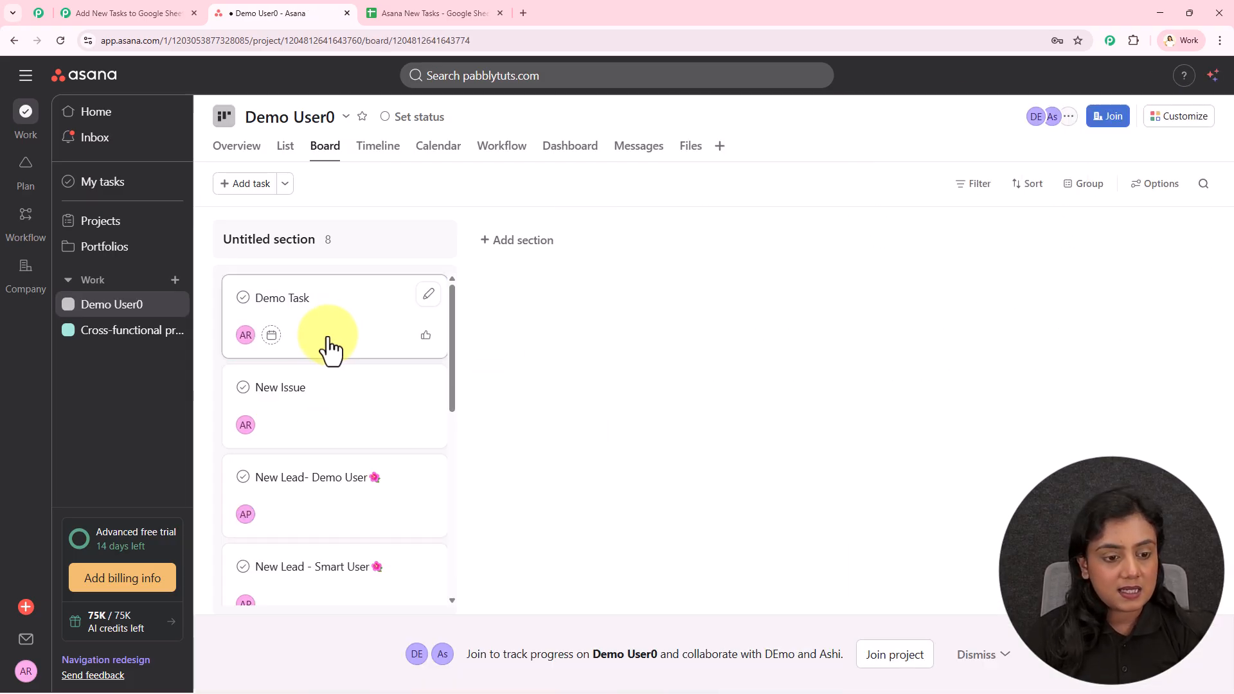
- Switch to the Asana New Tasks spreadsheet and examine the Demo Task row's date, task name, task ID and assignee
{"action": "left_click", "coordinate": [383, 13]}
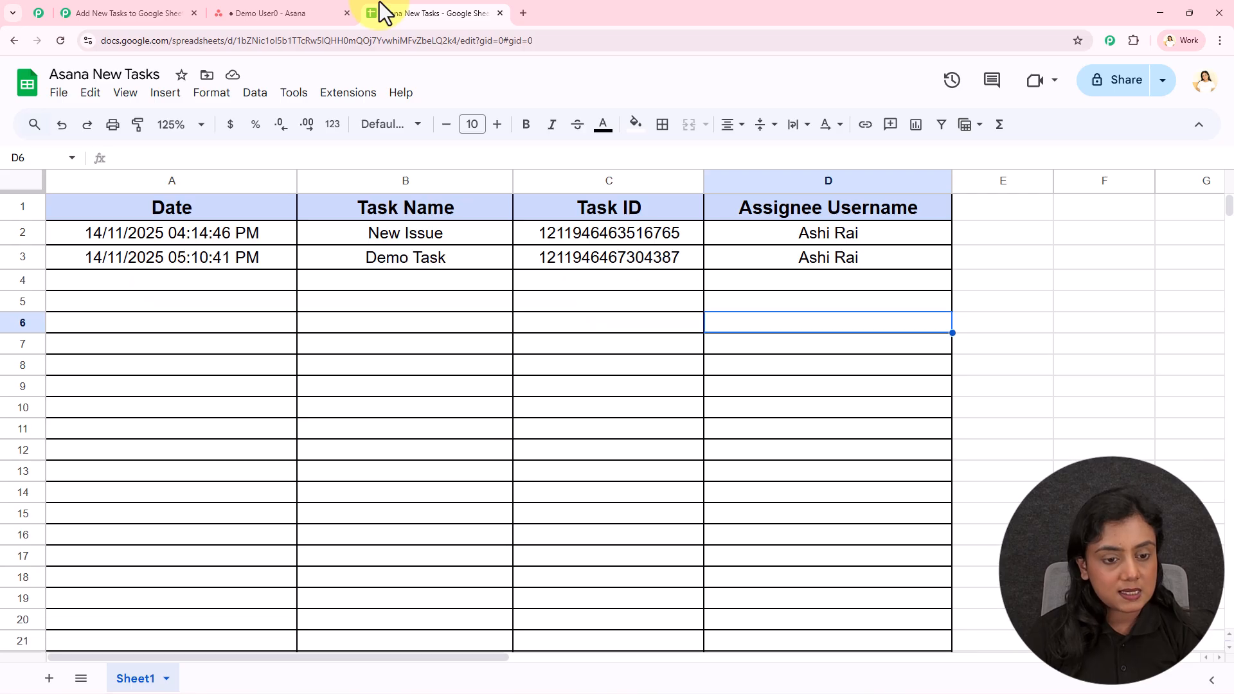
{"action": "left_click_drag", "start_coordinate": [191, 258], "coordinate": [747, 256]}
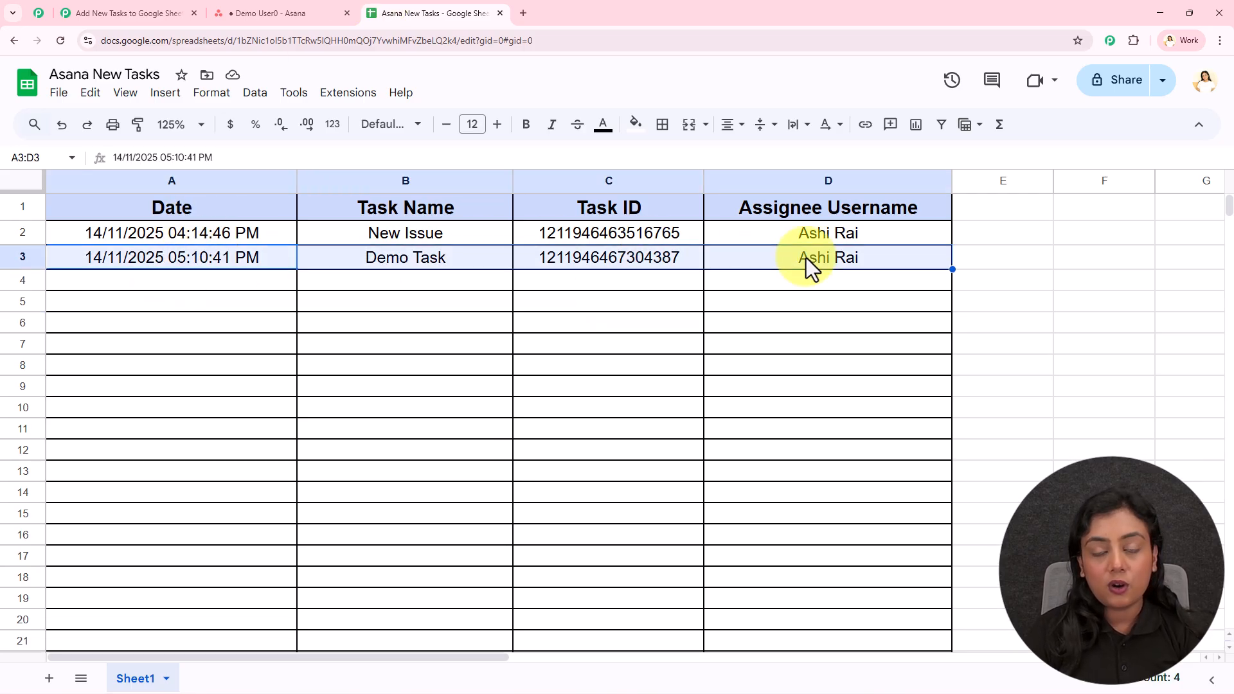
{"action": "left_click", "coordinate": [777, 415]}
{"action": "left_click", "coordinate": [137, 257]}
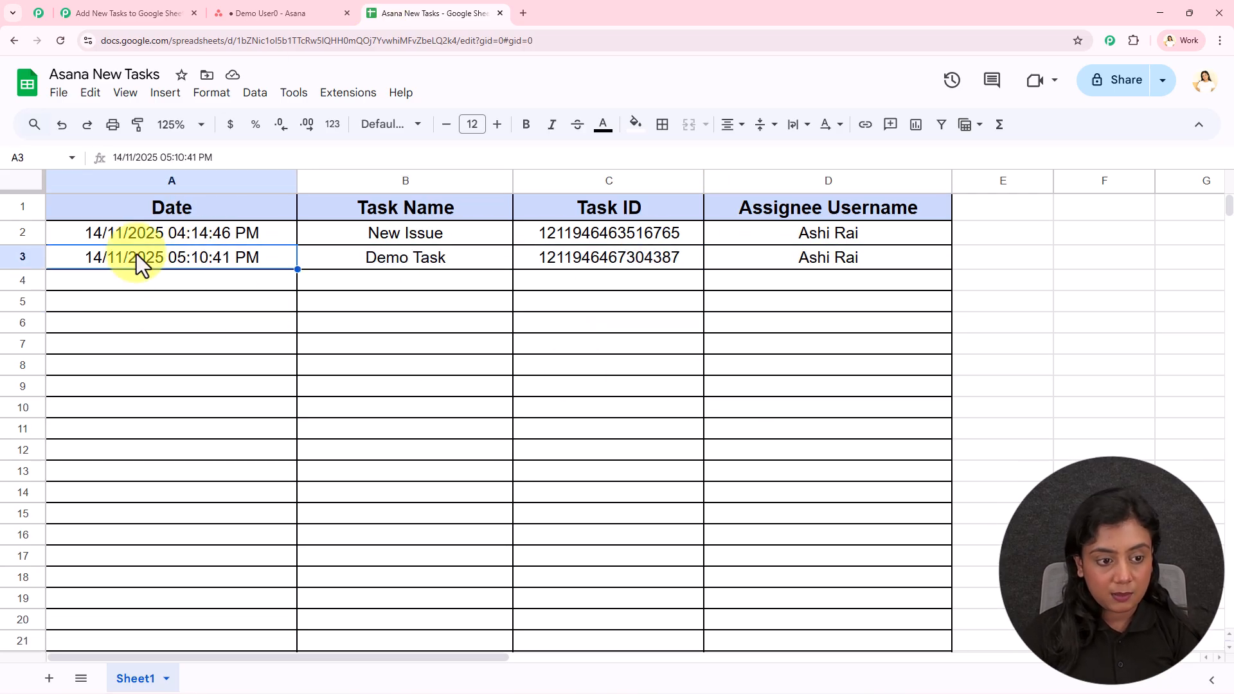
{"action": "left_click", "coordinate": [396, 259]}
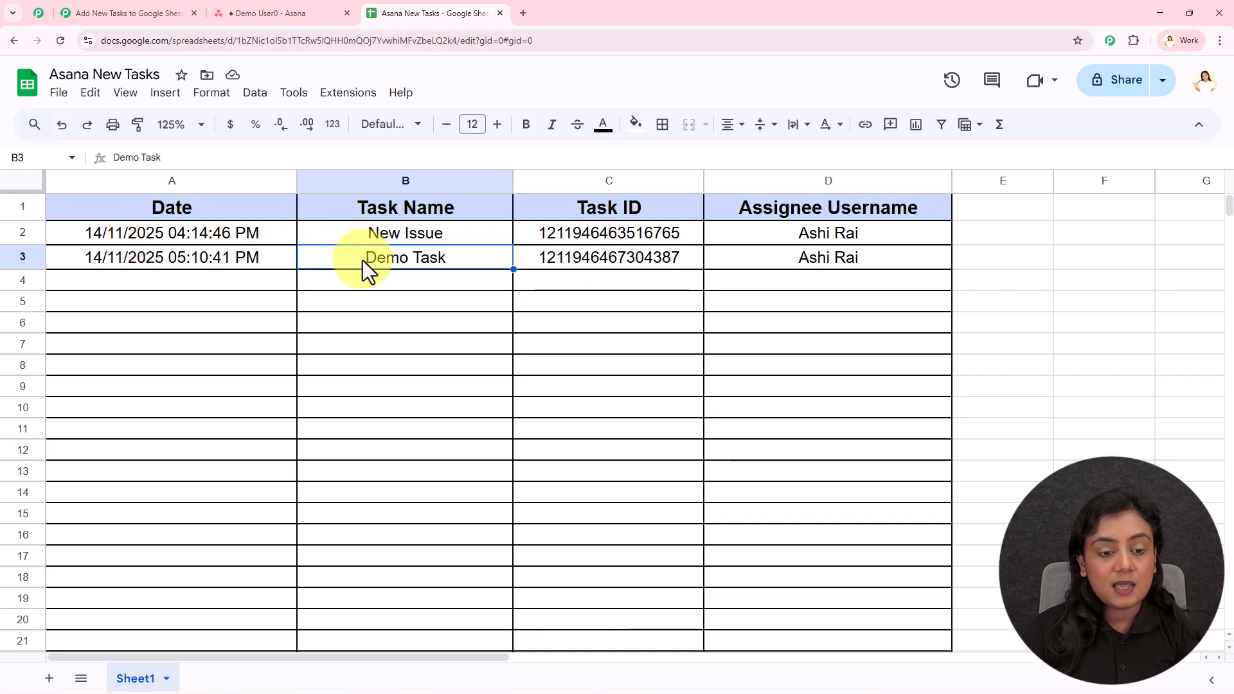
{"action": "left_click", "coordinate": [623, 254]}
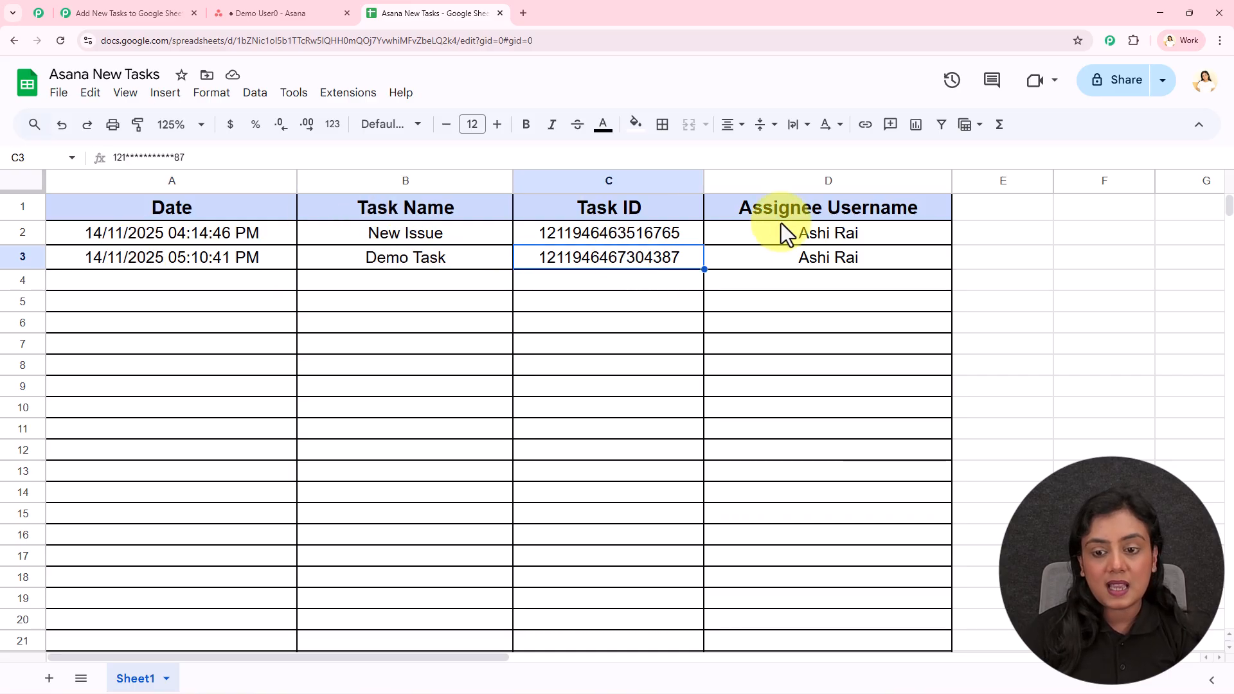
{"action": "left_click", "coordinate": [815, 263]}
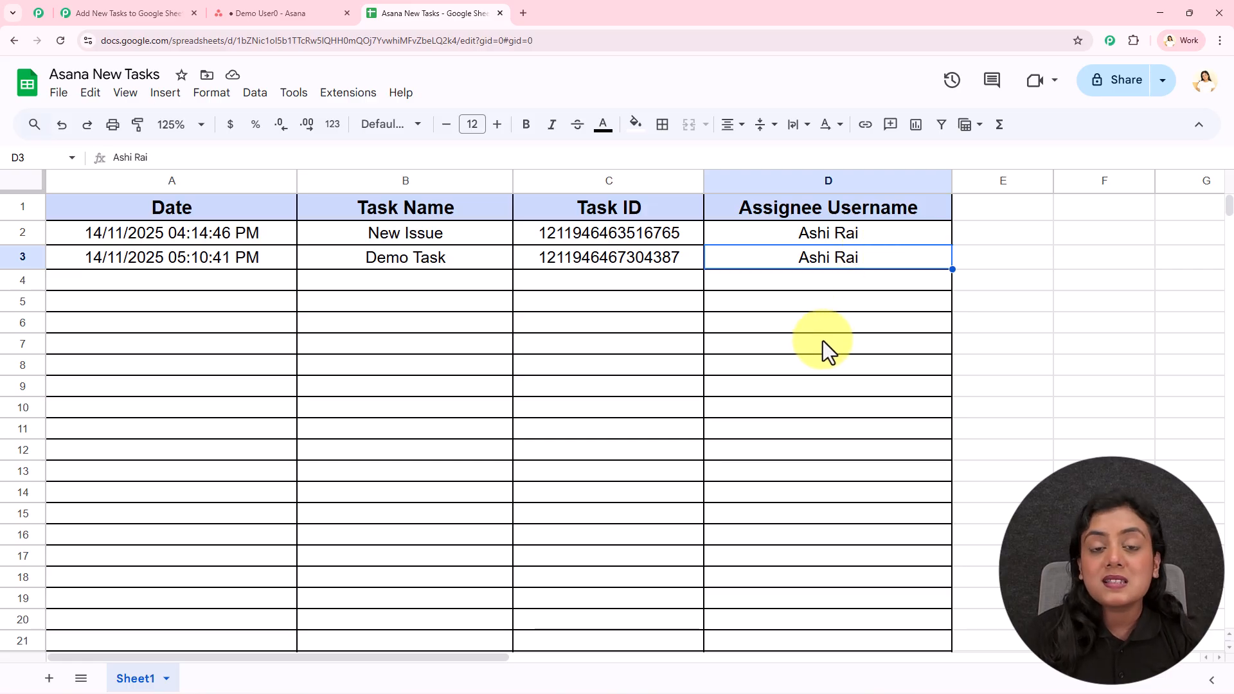
- Close the existing Pabbly Connect workflow page, open pabbly.com/connect/inr/ in a new first browser tab and dismiss the offer popup
{"action": "left_click", "coordinate": [103, 13]}
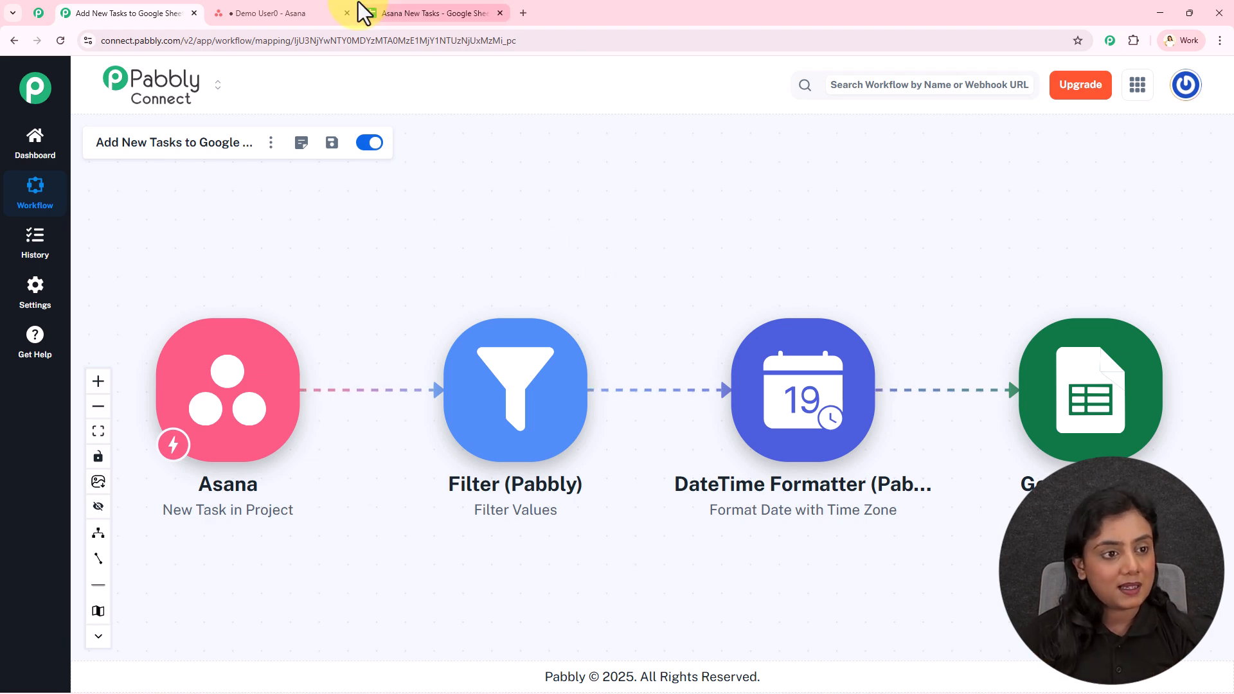
{"action": "left_click", "coordinate": [195, 13]}
{"action": "left_click", "coordinate": [373, 14]}
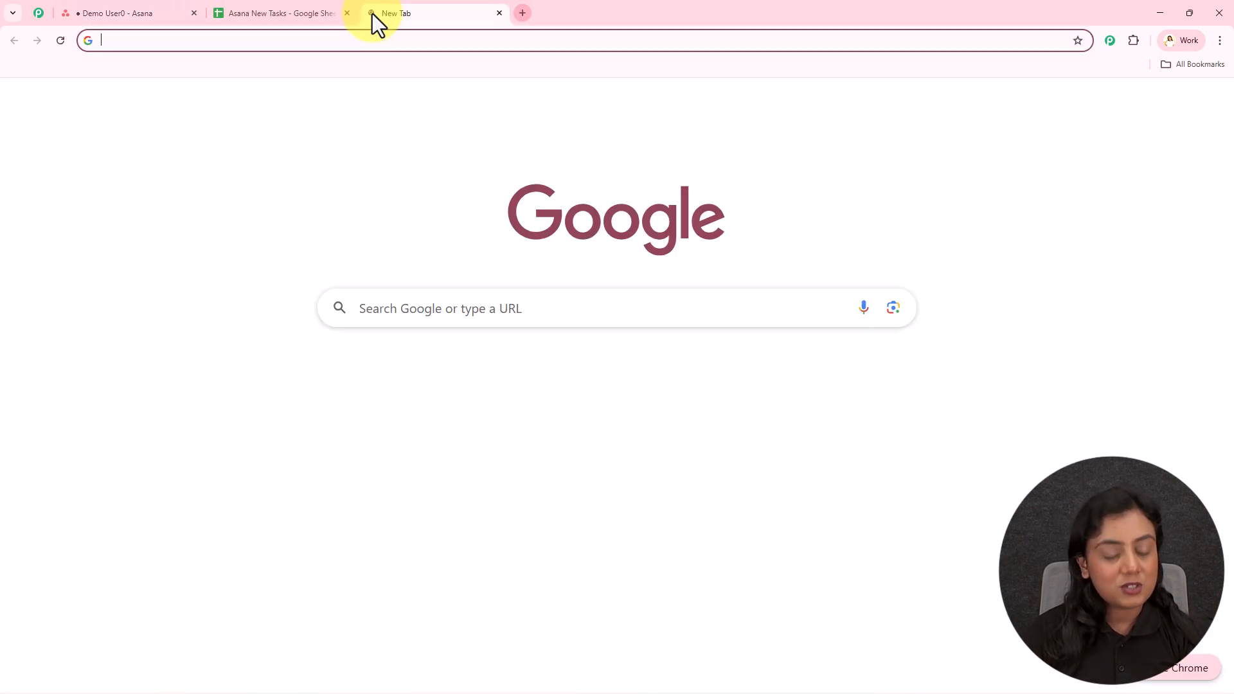
{"action": "type", "text": "www.pabbl"}
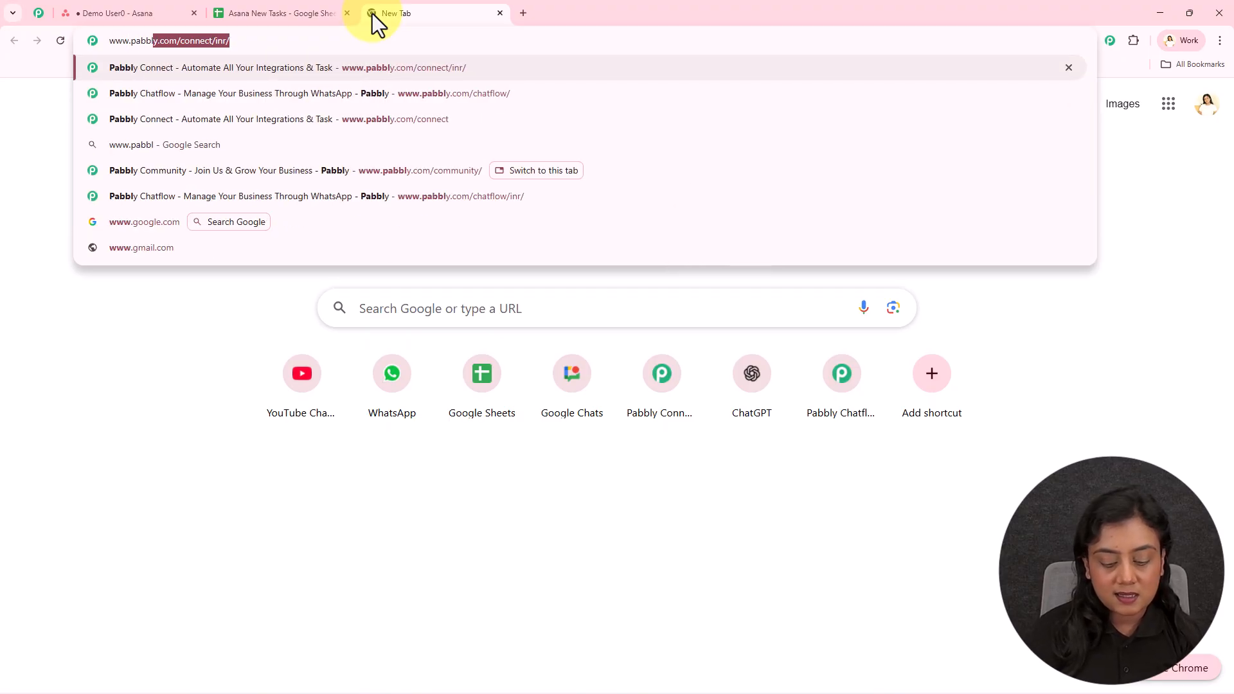
{"action": "type", "text": "y.com/connect"}
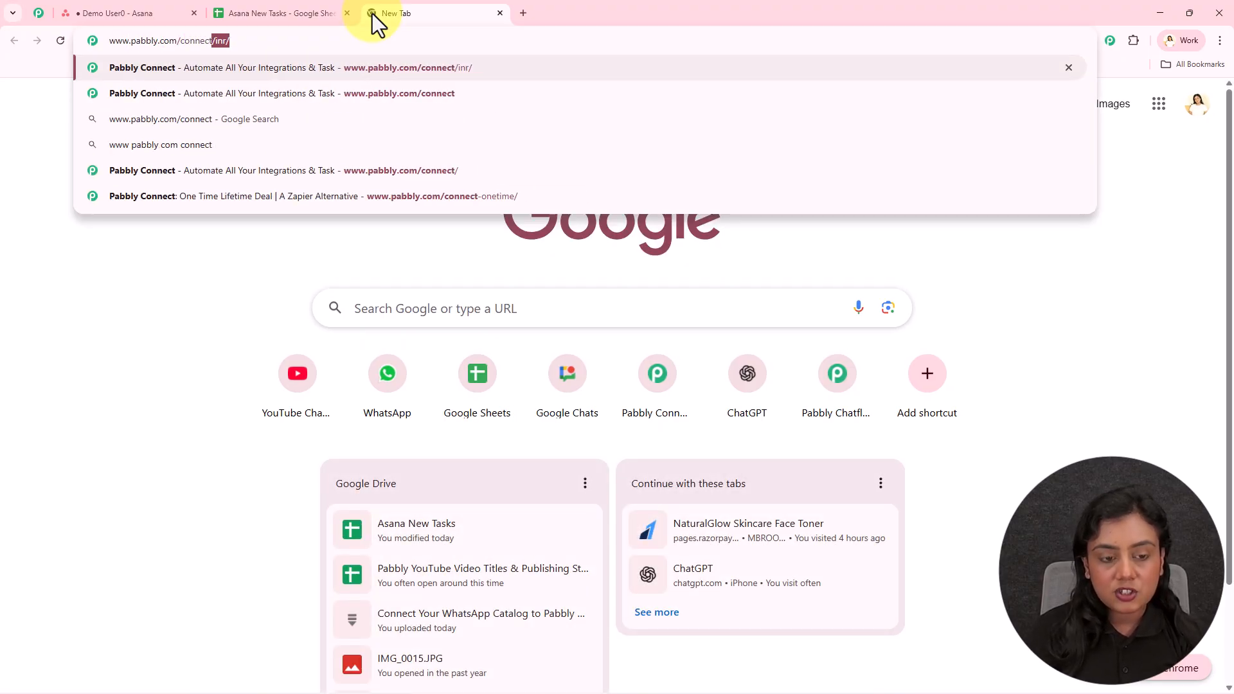
{"action": "key", "text": "Return"}
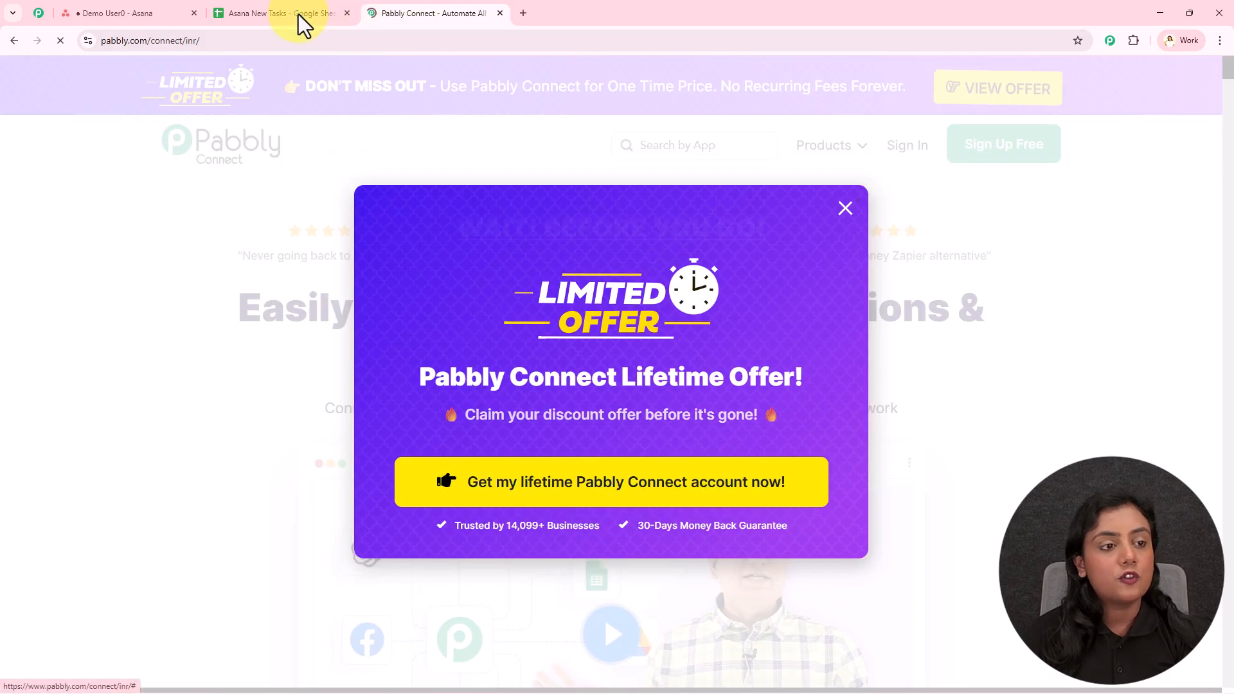
{"action": "left_click_drag", "start_coordinate": [388, 13], "coordinate": [99, 26]}
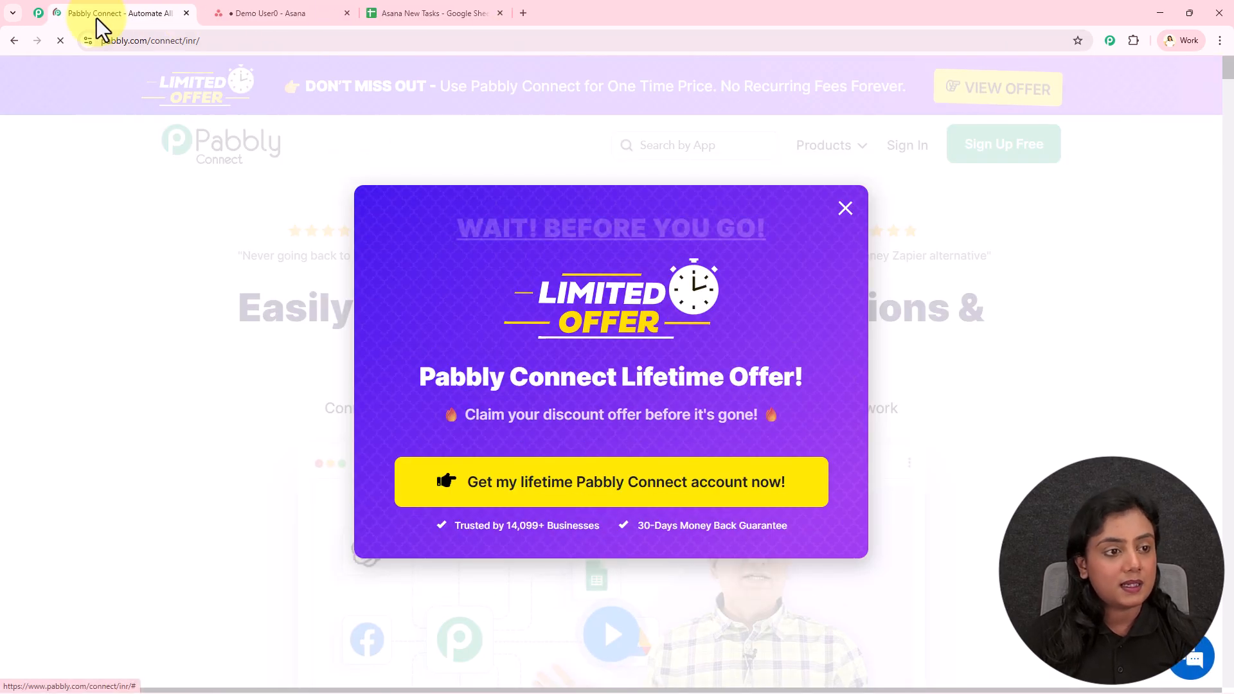
{"action": "left_click", "coordinate": [154, 353]}
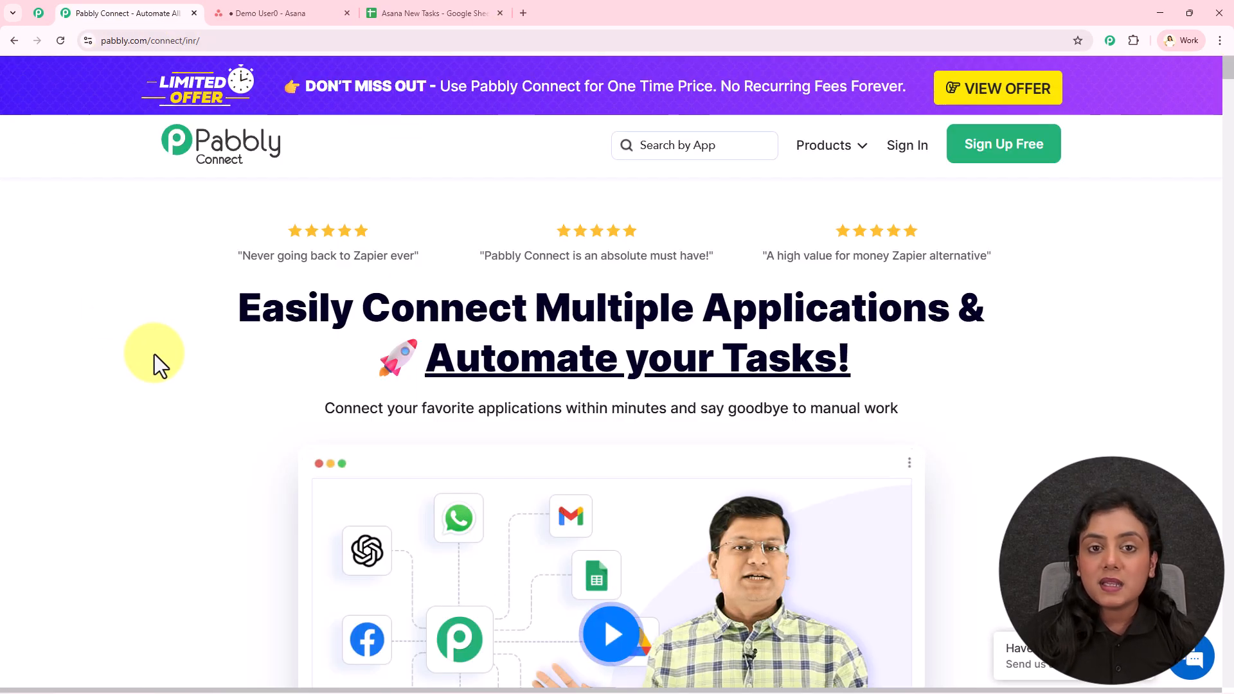
- Look through the Pabbly Community page down to the customer reviews
{"action": "left_click", "coordinate": [31, 14]}
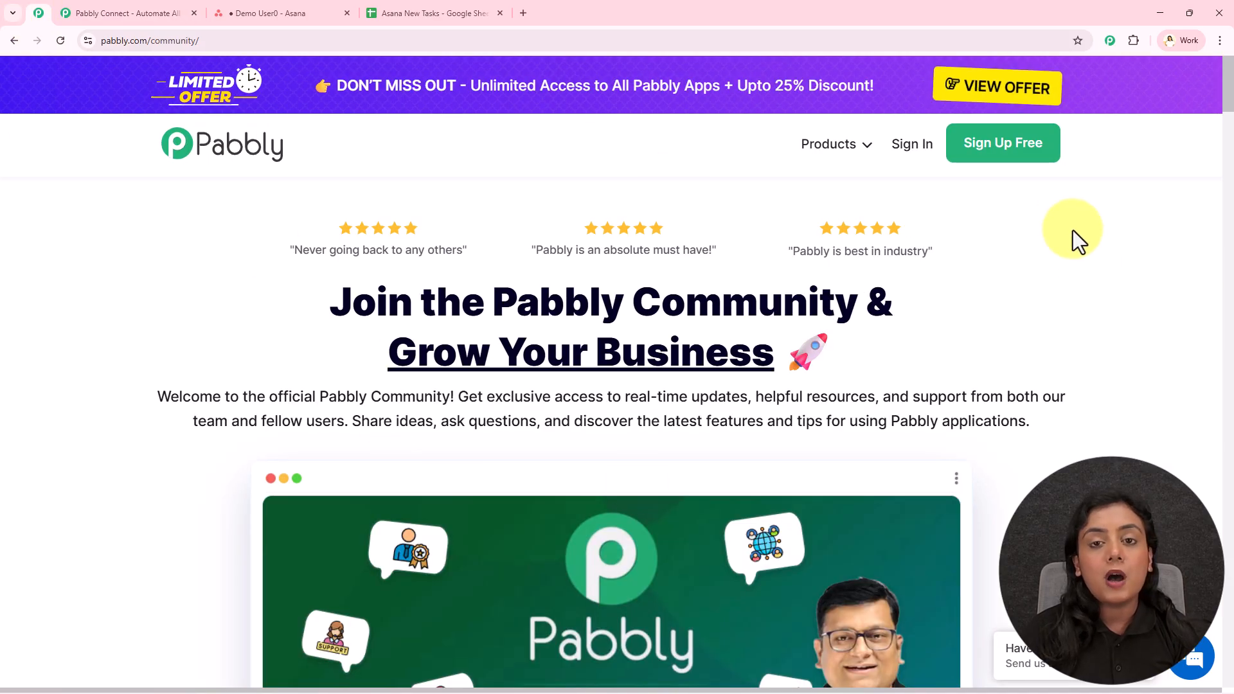
{"action": "middle_click", "coordinate": [1063, 256]}
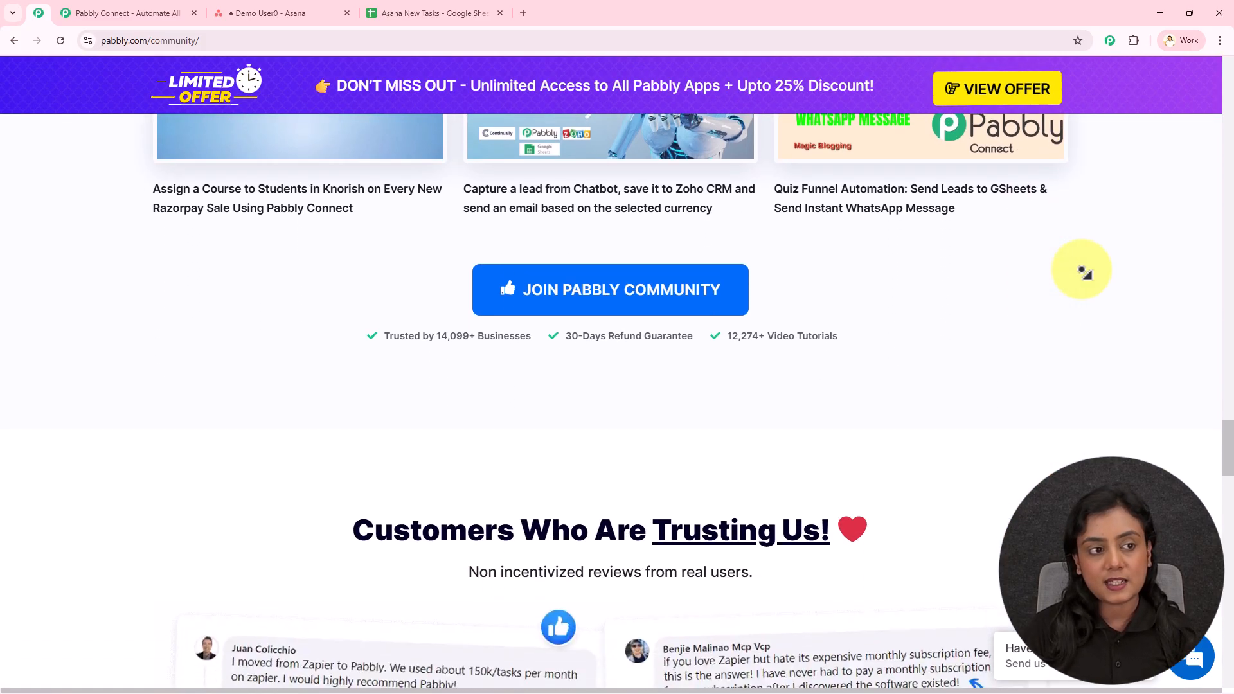
{"action": "left_click", "coordinate": [1081, 274]}
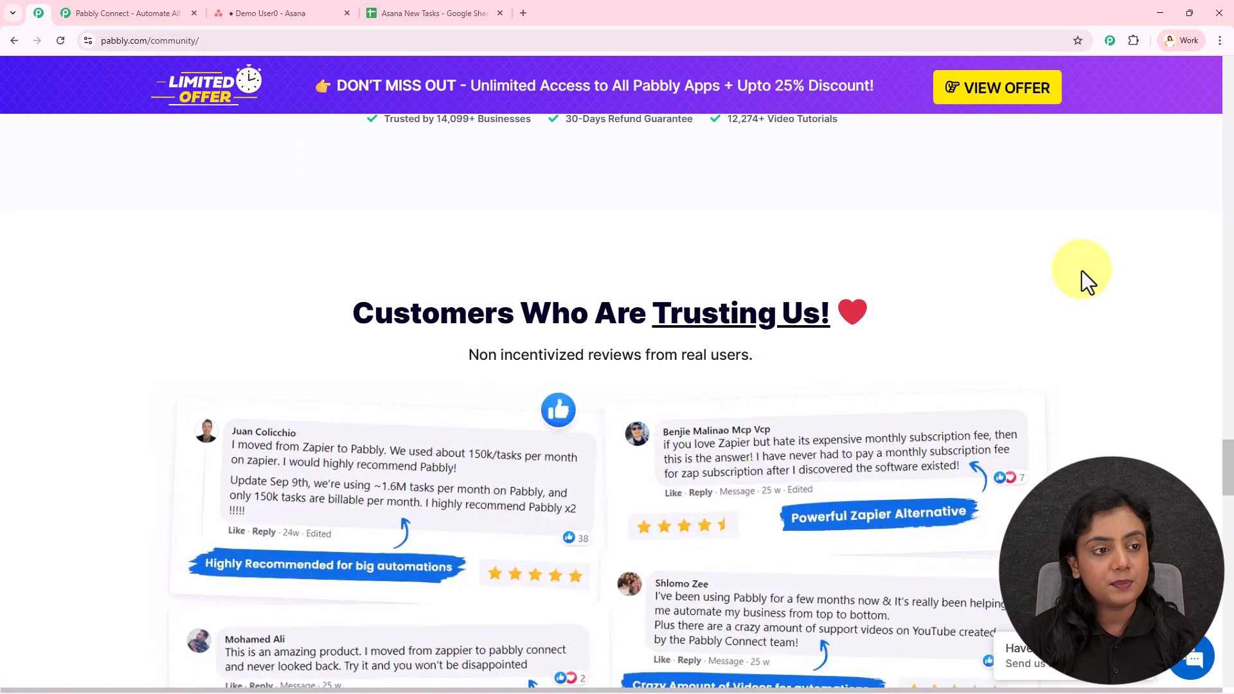
- Return to the Pabbly Connect site, sign in and access Pabbly Connect from the list of Pabbly apps
{"action": "left_click", "coordinate": [176, 11]}
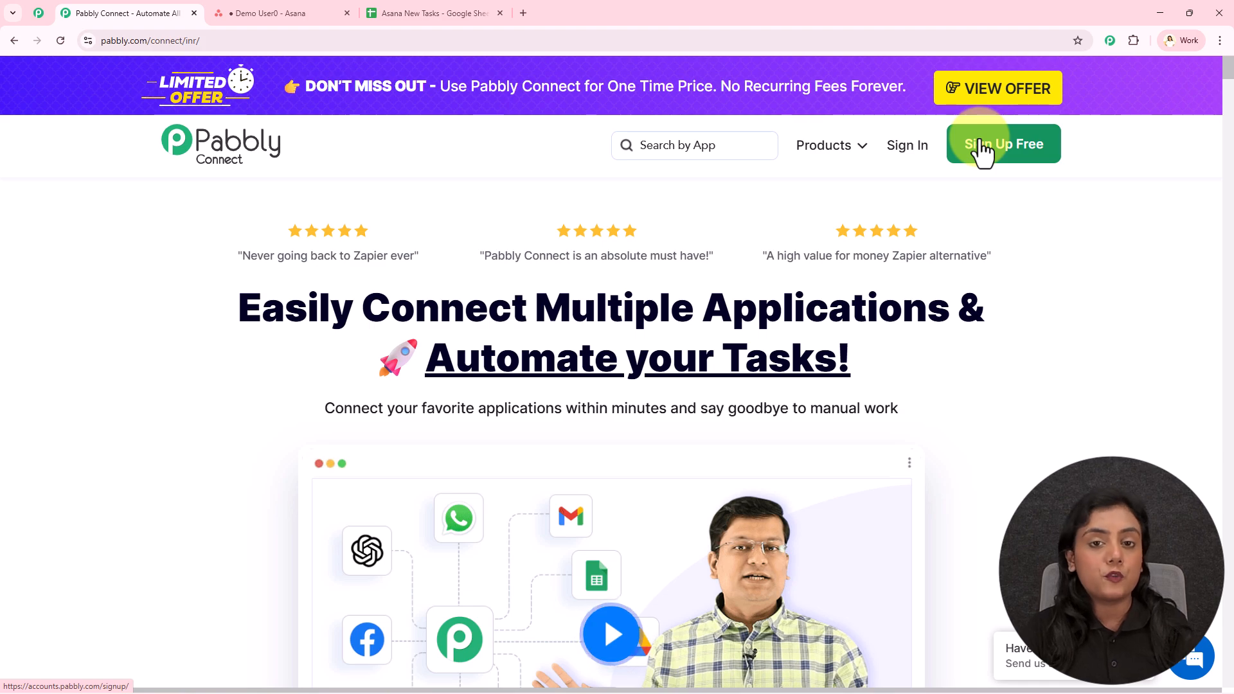
{"action": "left_click", "coordinate": [902, 154]}
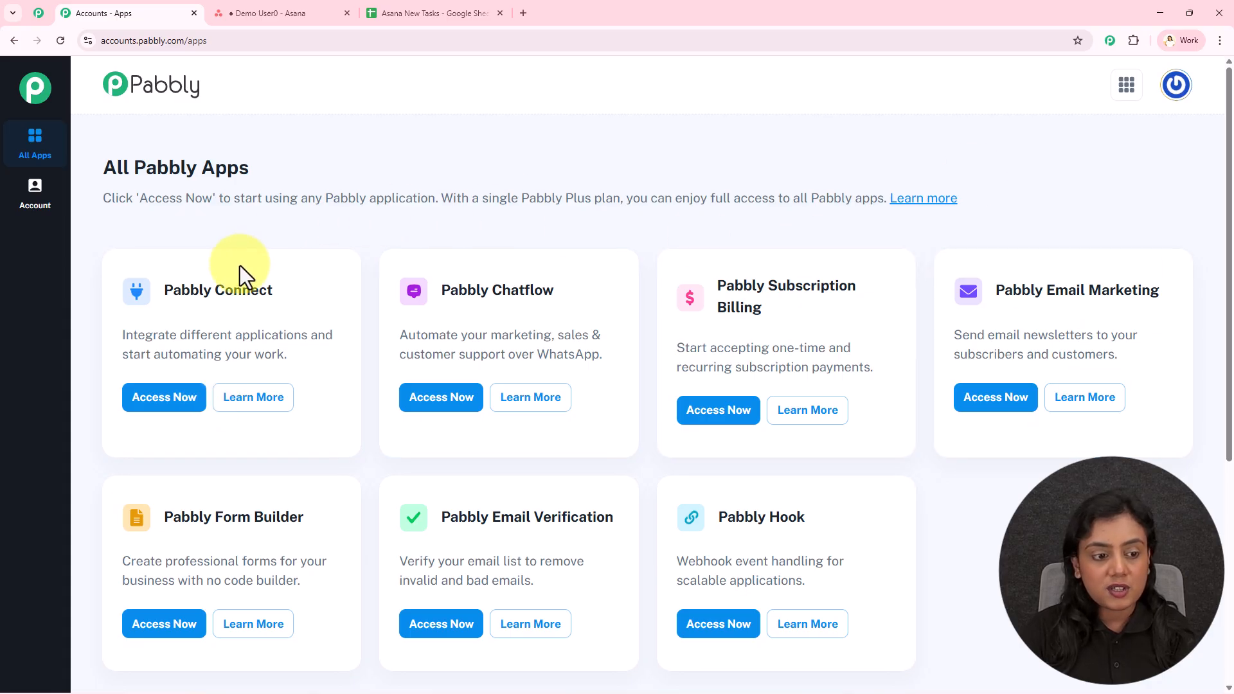
{"action": "left_click_drag", "start_coordinate": [164, 290], "coordinate": [324, 300]}
{"action": "left_click", "coordinate": [162, 402]}
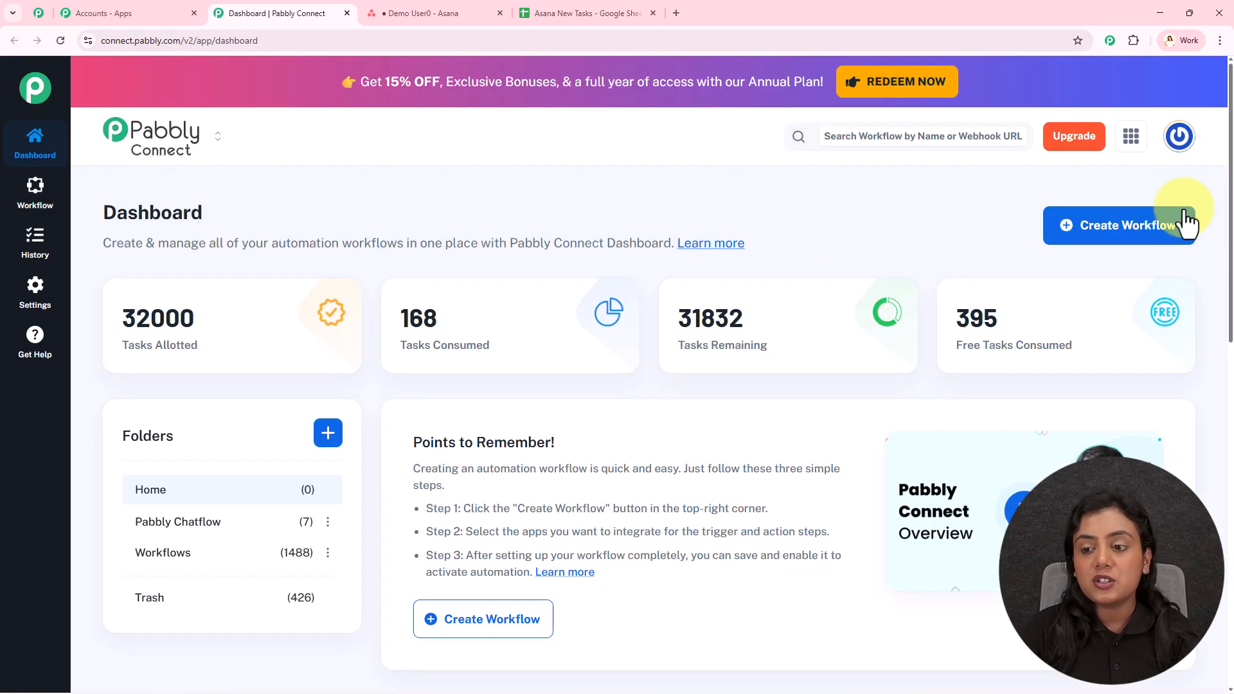
- Create a New (Beta) builder workflow named "Asana Google Sheets Integration - Add New Tasks to Google Sheets" in the Workflows folder
{"action": "left_click", "coordinate": [1175, 229]}
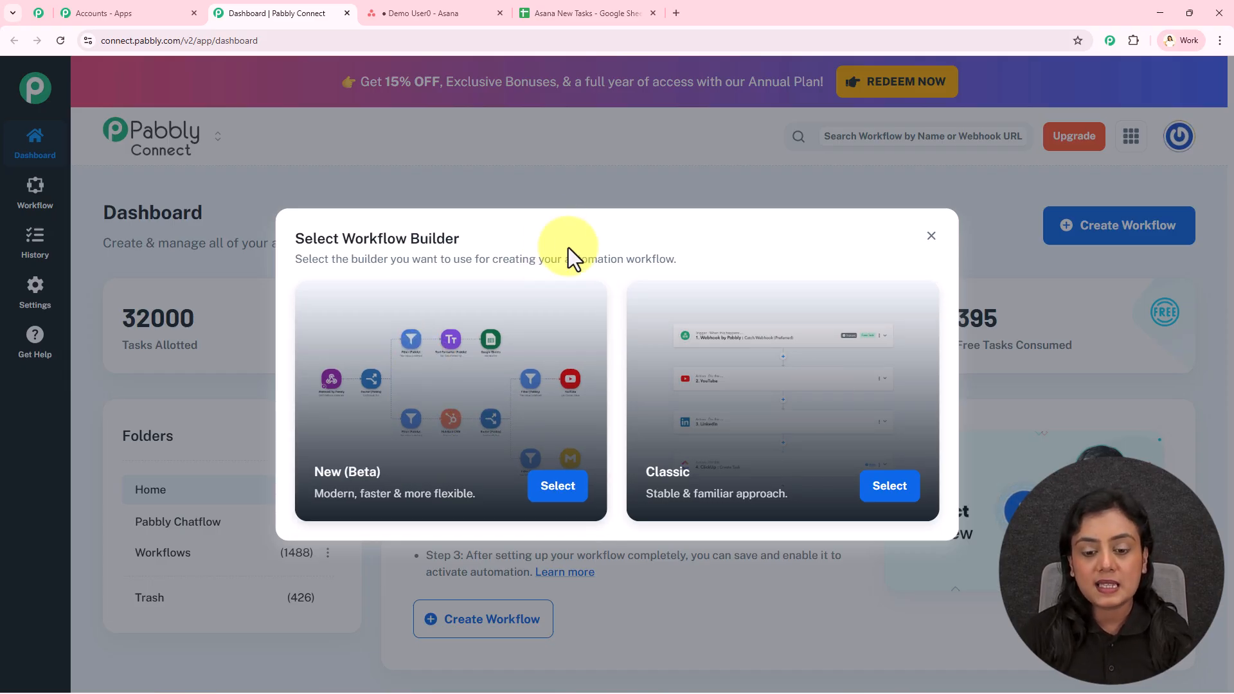
{"action": "left_click", "coordinate": [556, 490]}
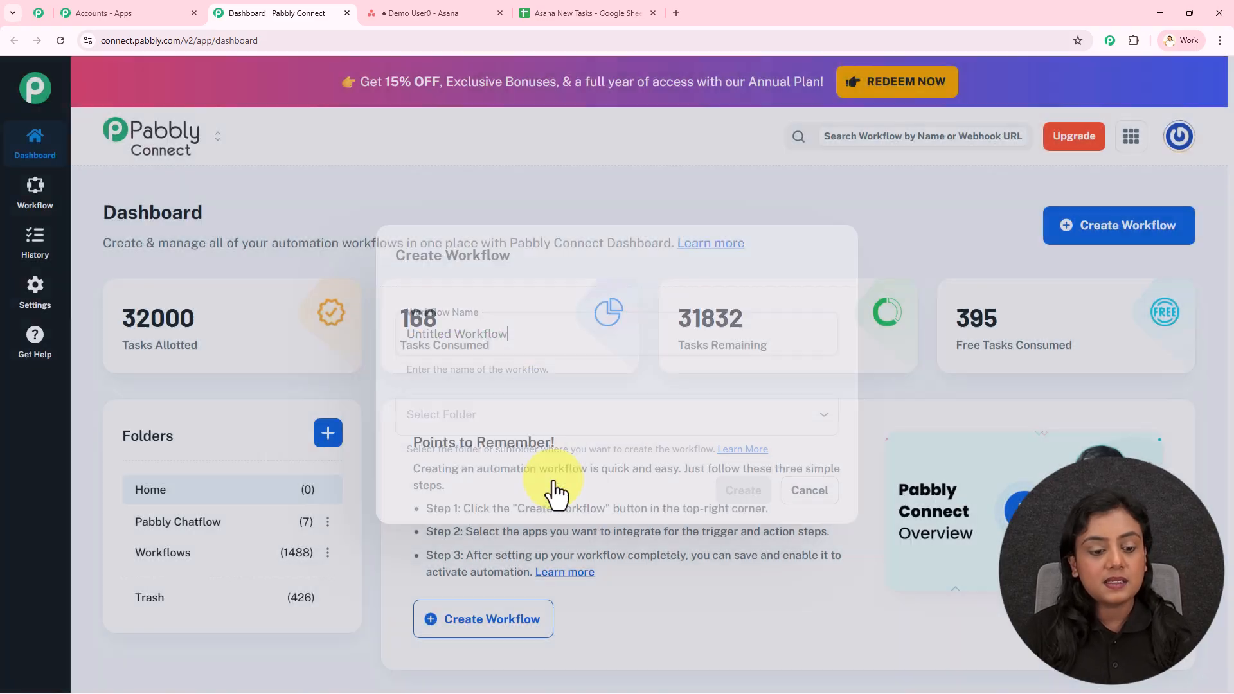
{"action": "triple_click", "coordinate": [552, 341]}
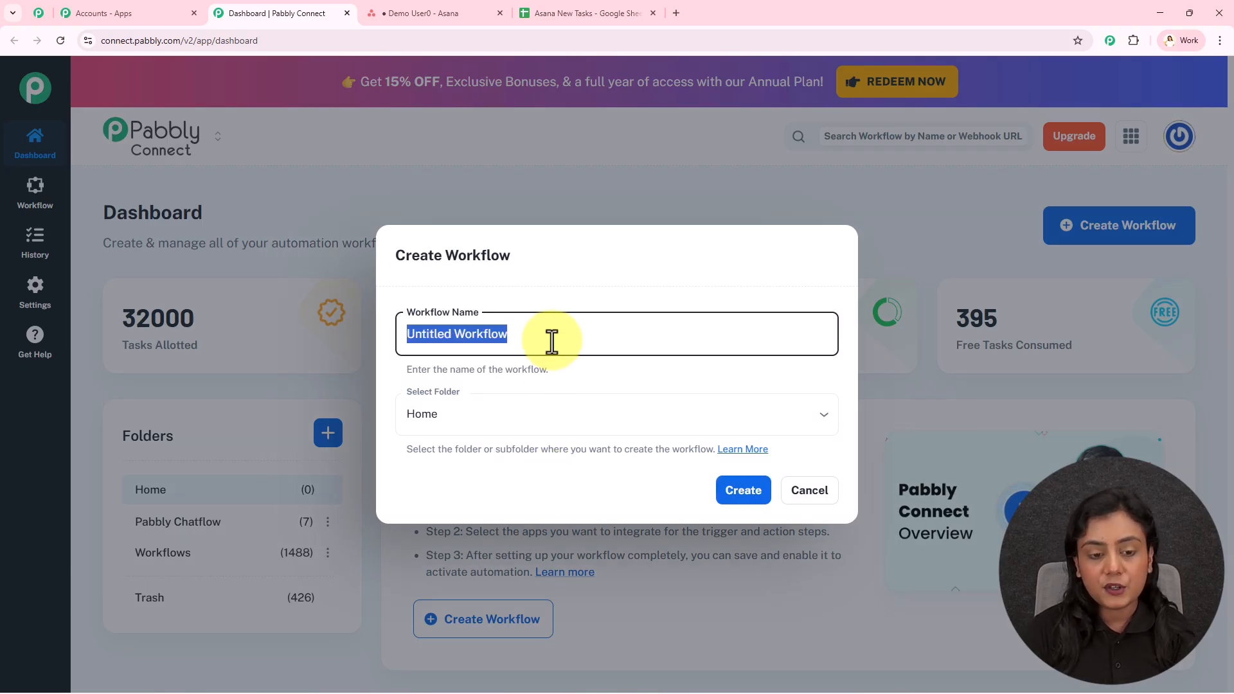
{"action": "key", "text": "BackSpace"}
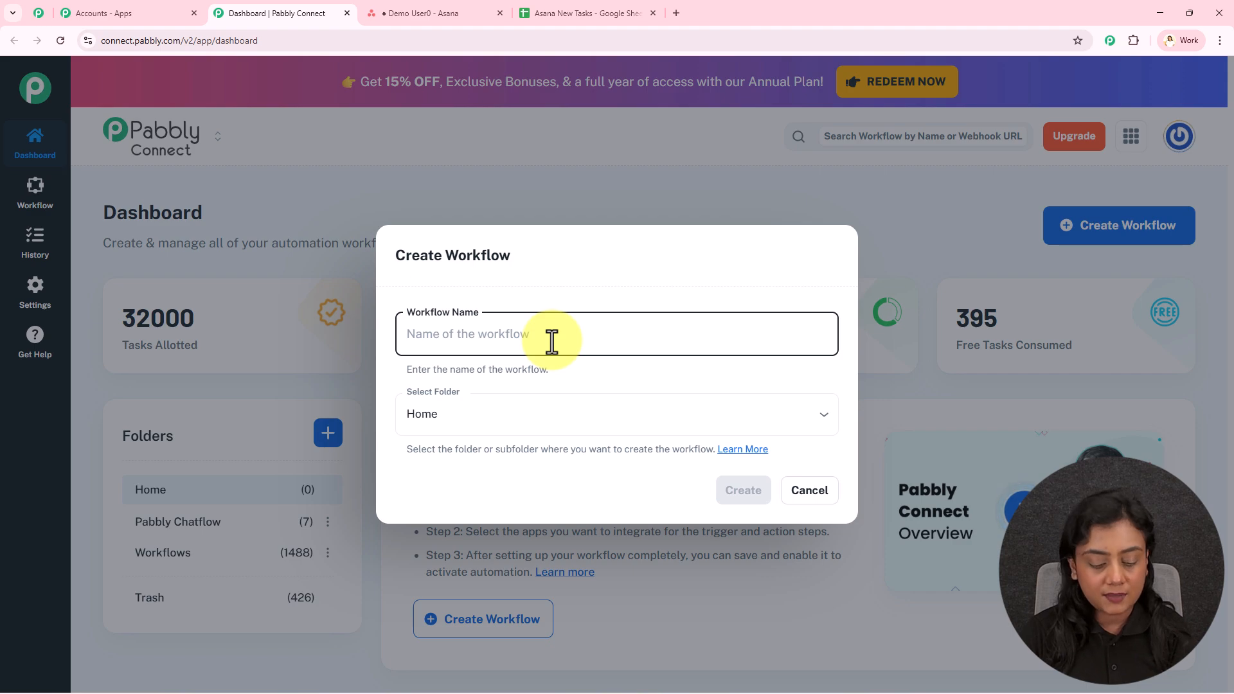
{"action": "type", "text": "Asana Google Sheets Integration - Add New Tasks to Google Sheets"}
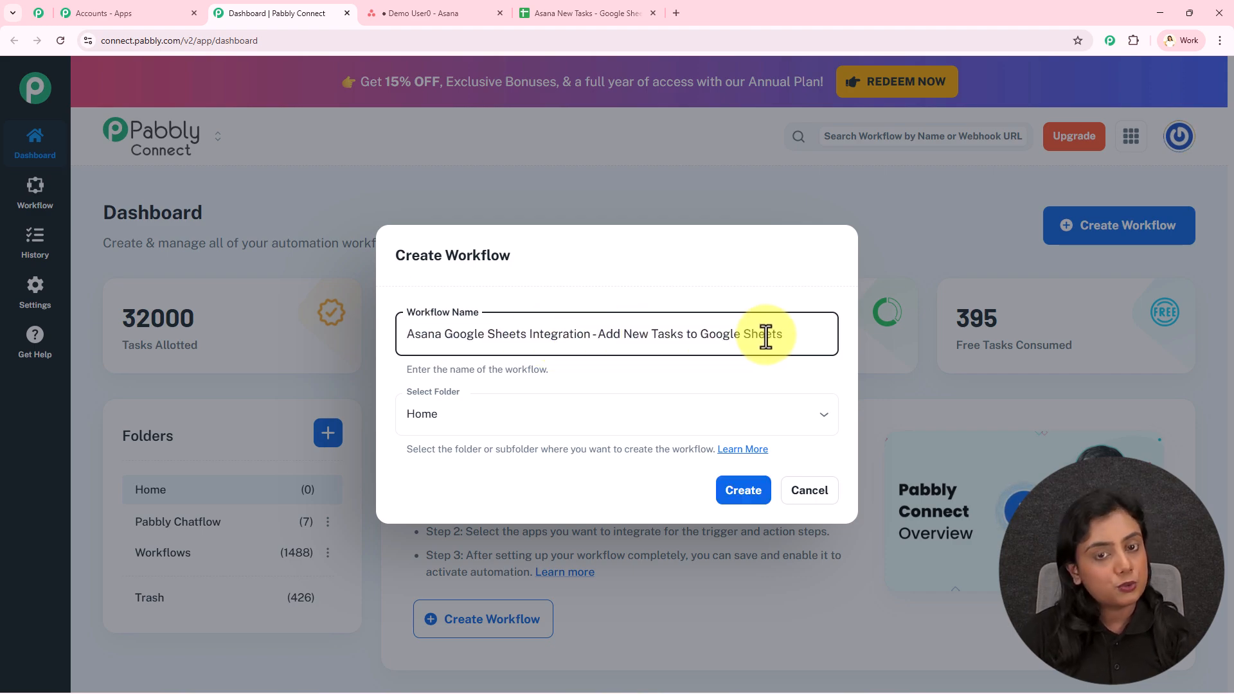
{"action": "left_click", "coordinate": [520, 419]}
{"action": "left_click", "coordinate": [450, 514]}
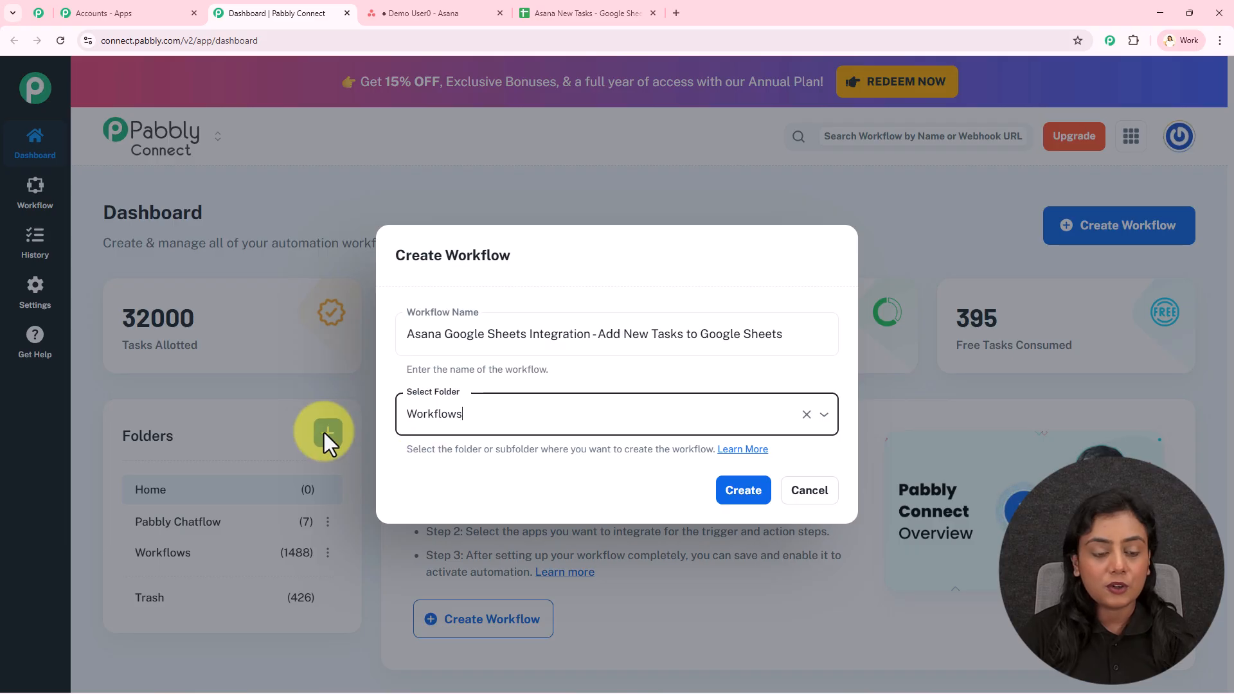
{"action": "left_click", "coordinate": [762, 498]}
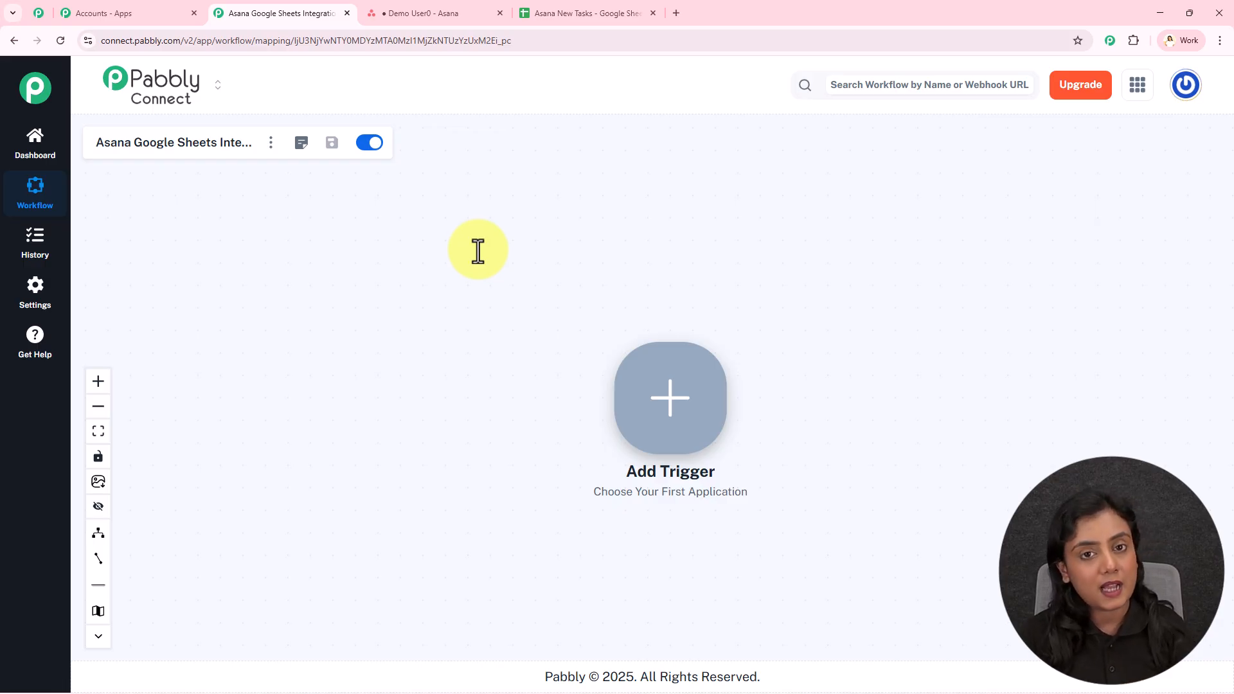
- Add a trigger to the workflow and choose Asana as its app
{"action": "left_click", "coordinate": [646, 415]}
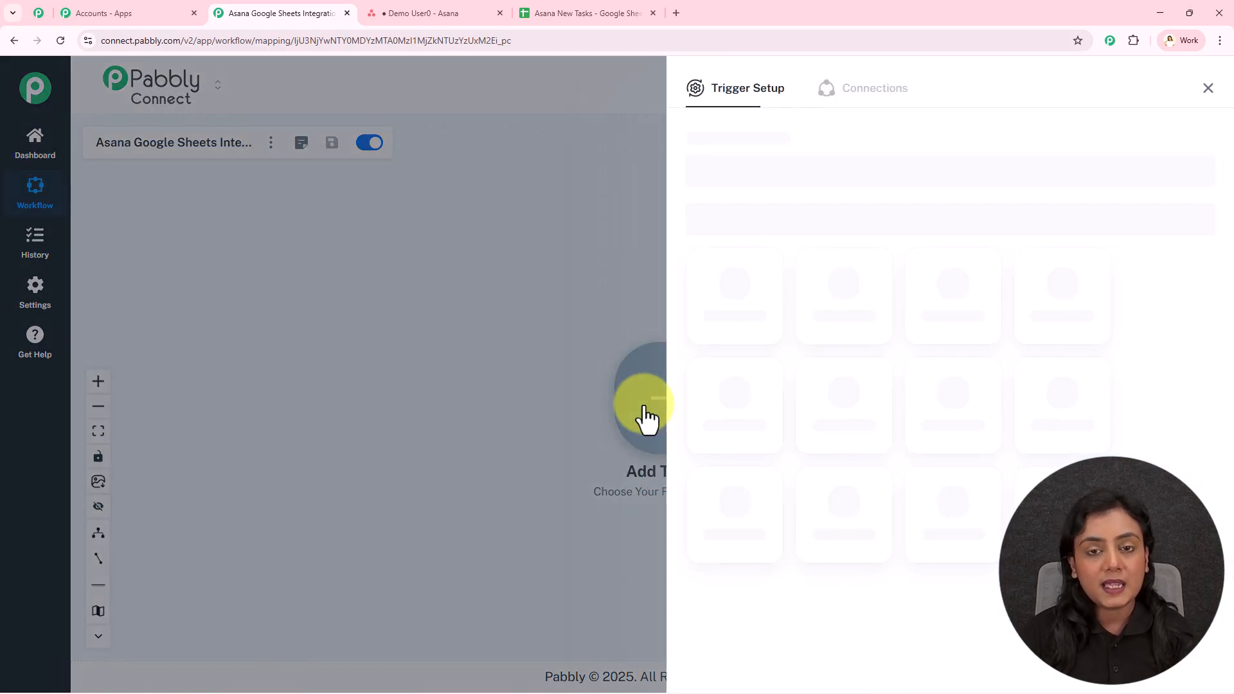
{"action": "type", "text": "Asa"}
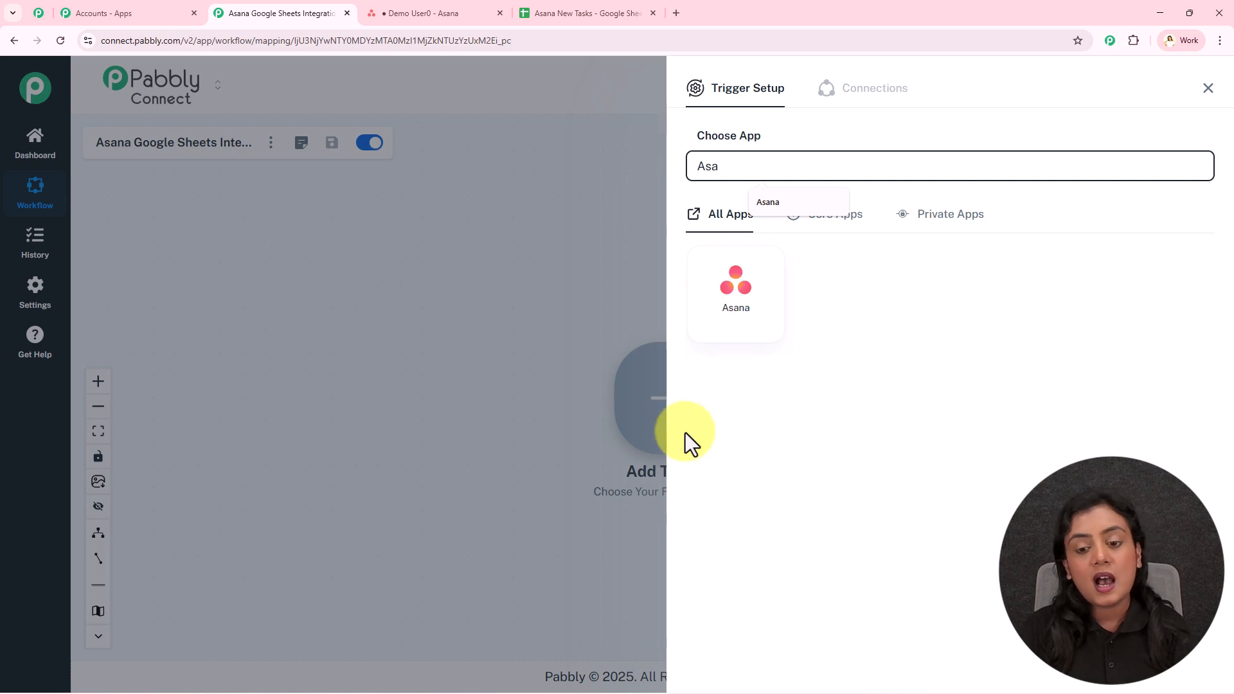
{"action": "left_click", "coordinate": [719, 318]}
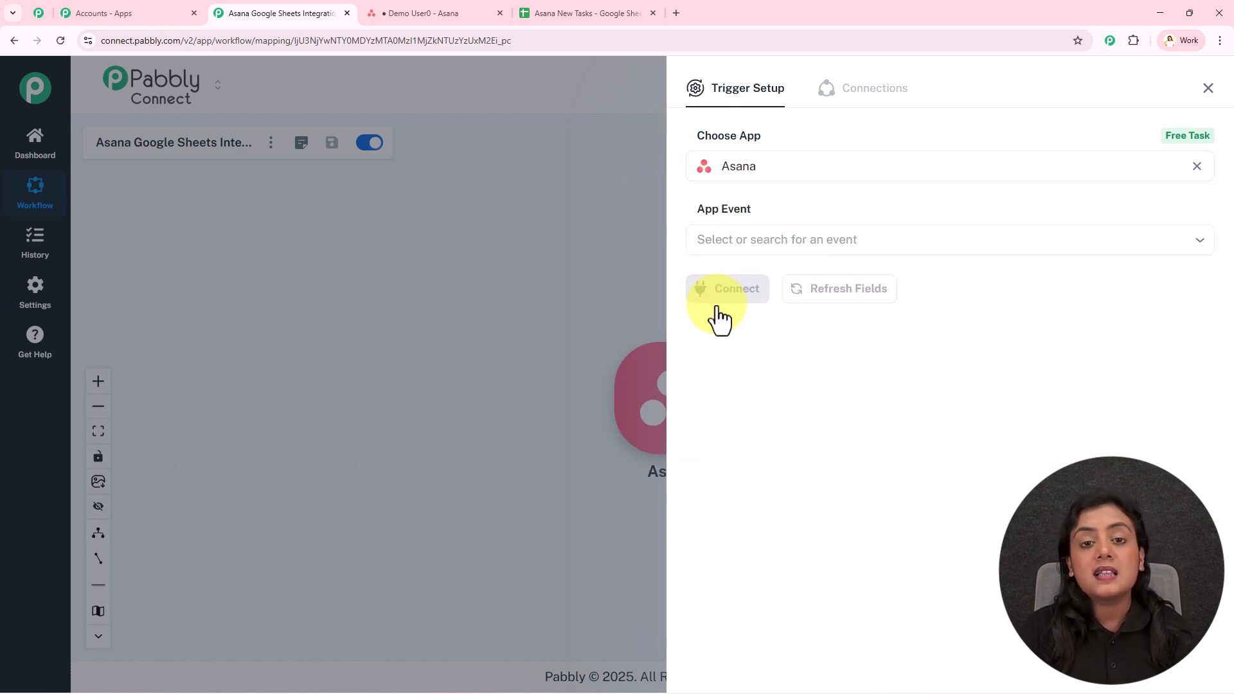
- Glance at the Asana project board, return to Pabbly Connect and set the trigger's app event to New Task in Project
{"action": "left_click", "coordinate": [389, 12]}
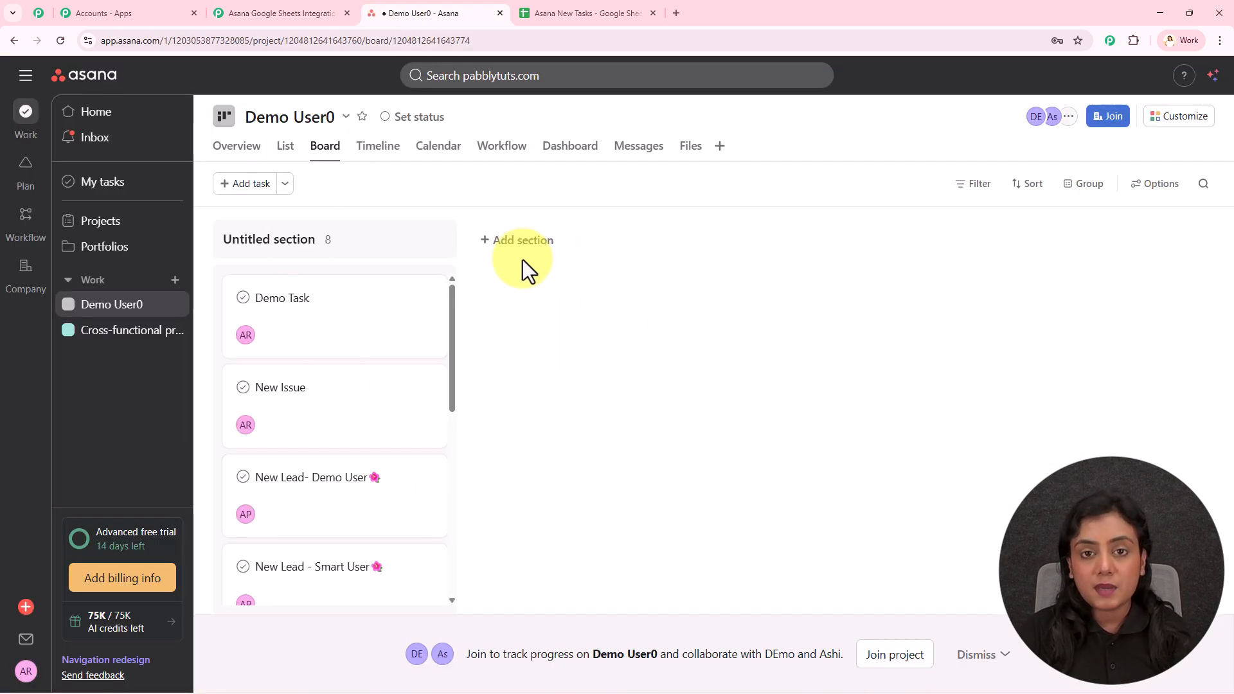
{"action": "left_click", "coordinate": [269, 3]}
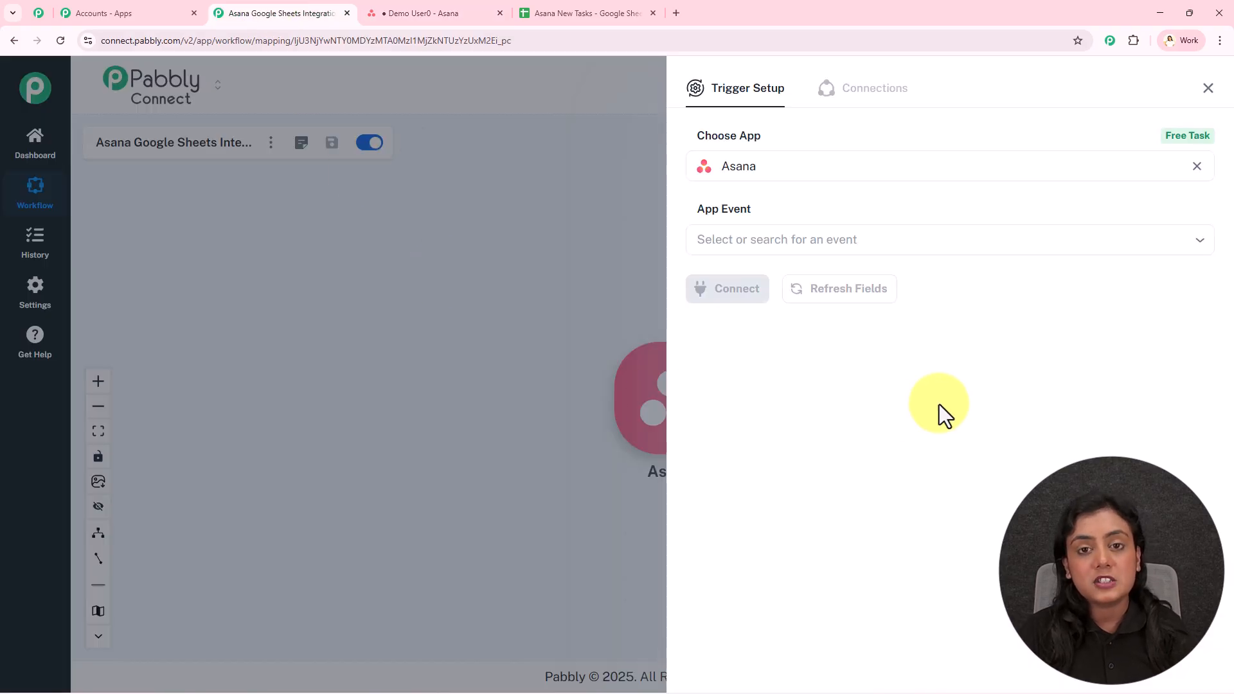
{"action": "left_click", "coordinate": [811, 241]}
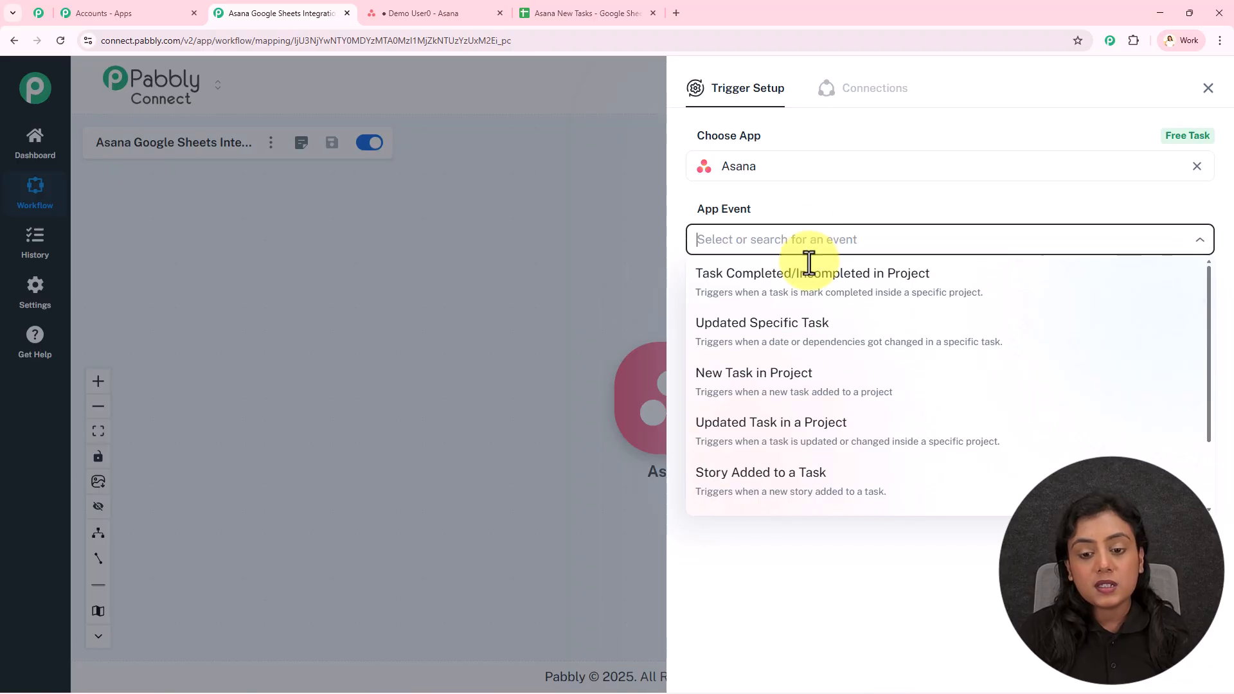
{"action": "left_click", "coordinate": [800, 392]}
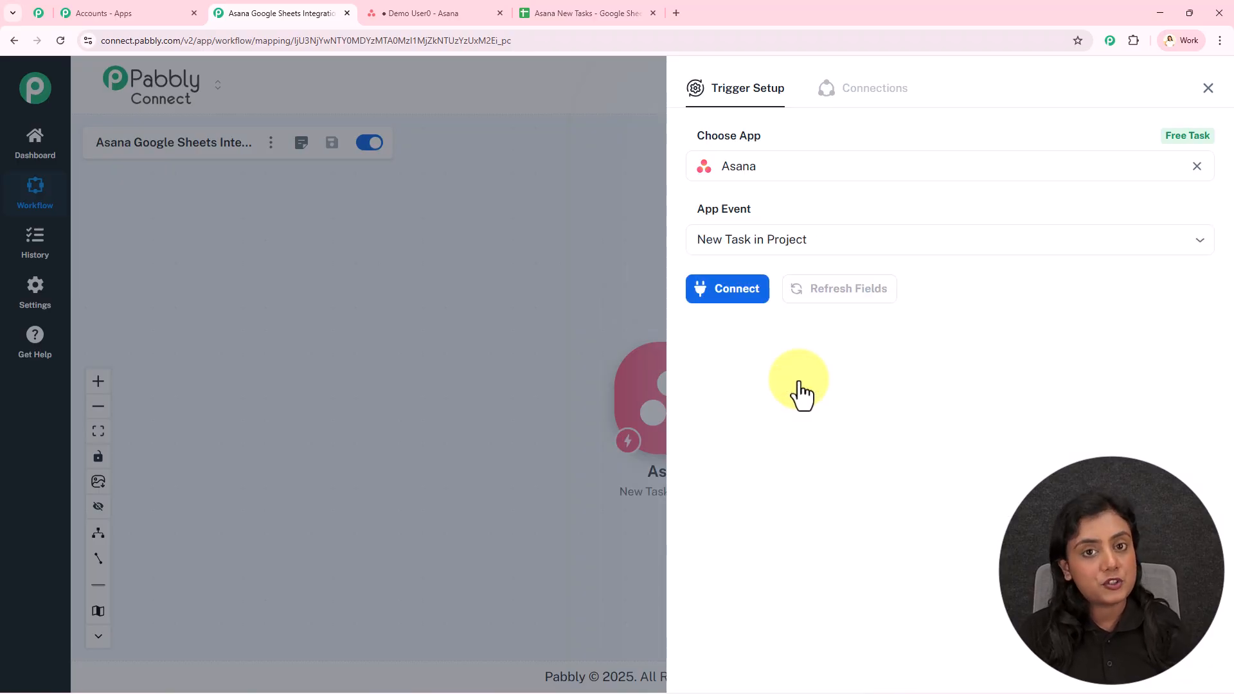
- Connect the trigger to Asana through a new connection named "Asana #4"
{"action": "left_click", "coordinate": [745, 295]}
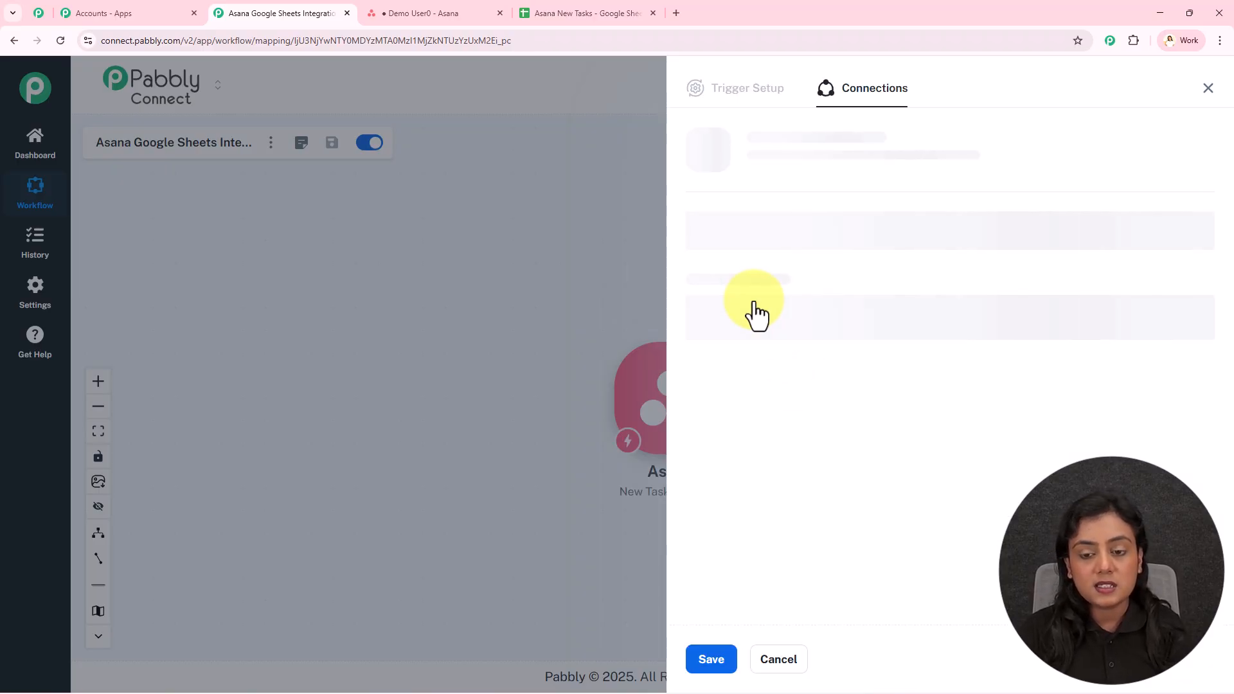
{"action": "left_click", "coordinate": [821, 253]}
{"action": "left_click", "coordinate": [831, 485]}
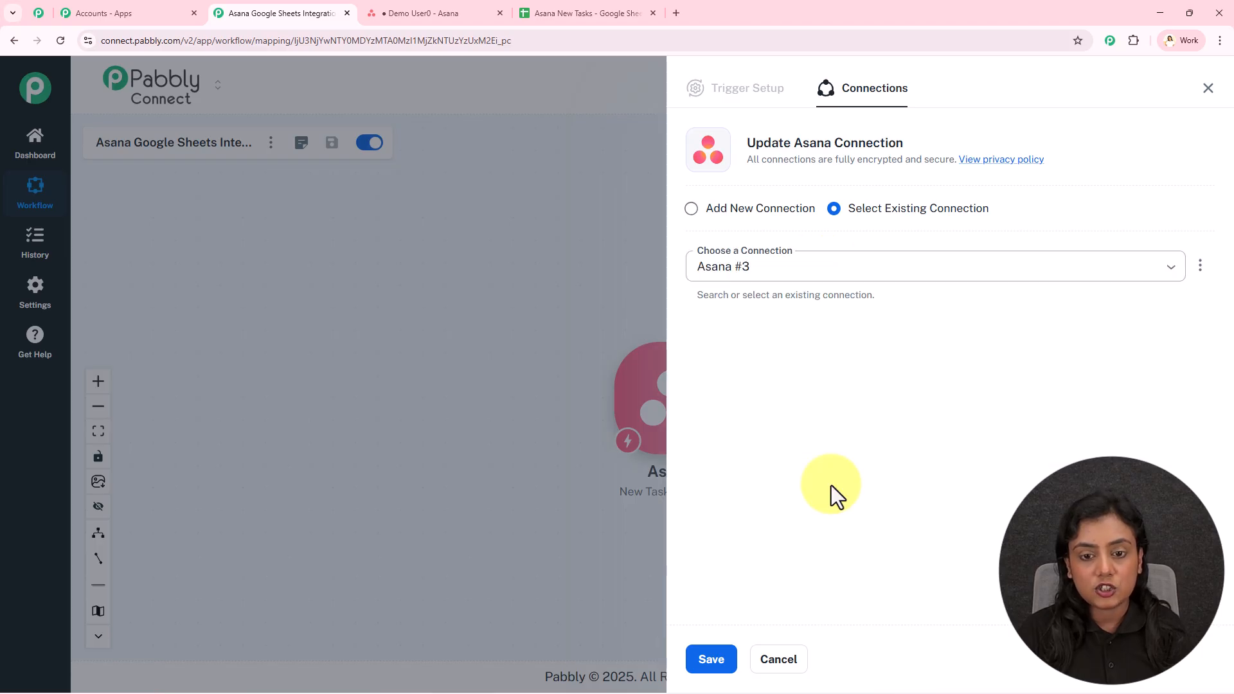
{"action": "left_click", "coordinate": [700, 213]}
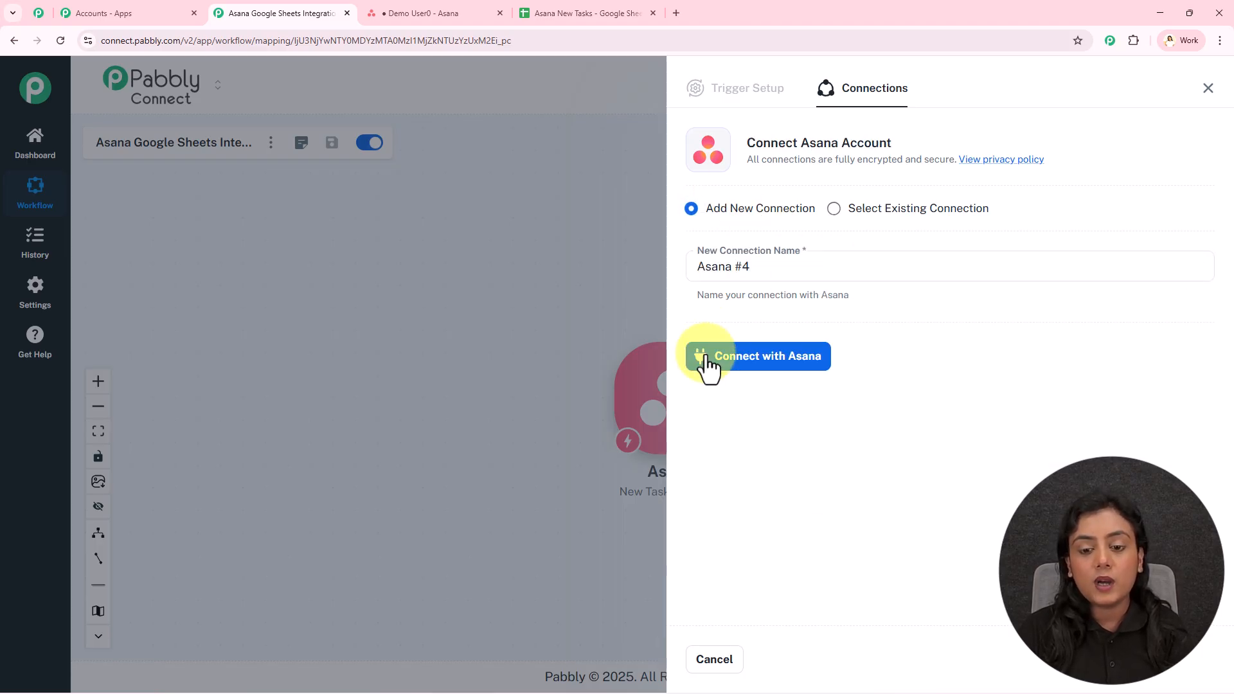
{"action": "left_click", "coordinate": [795, 372]}
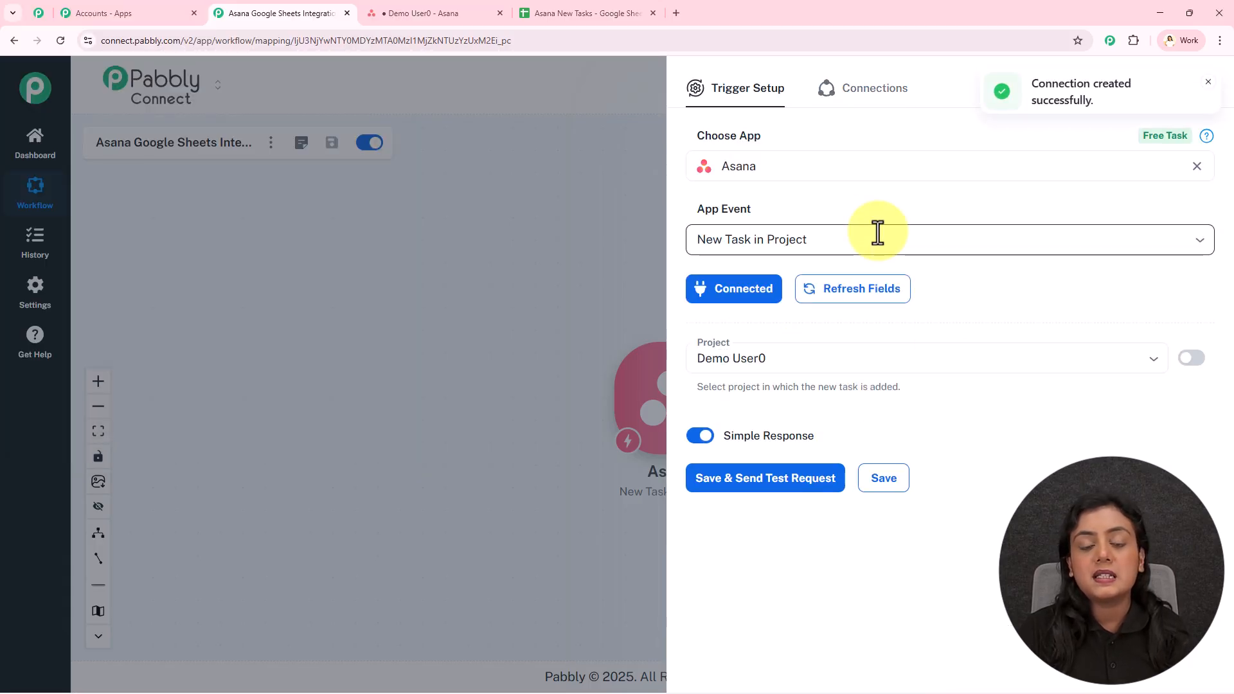
- Check the Demo User0 board in Asana, then save the trigger for that project and send a test request from Pabbly Connect
{"action": "left_click", "coordinate": [463, 5]}
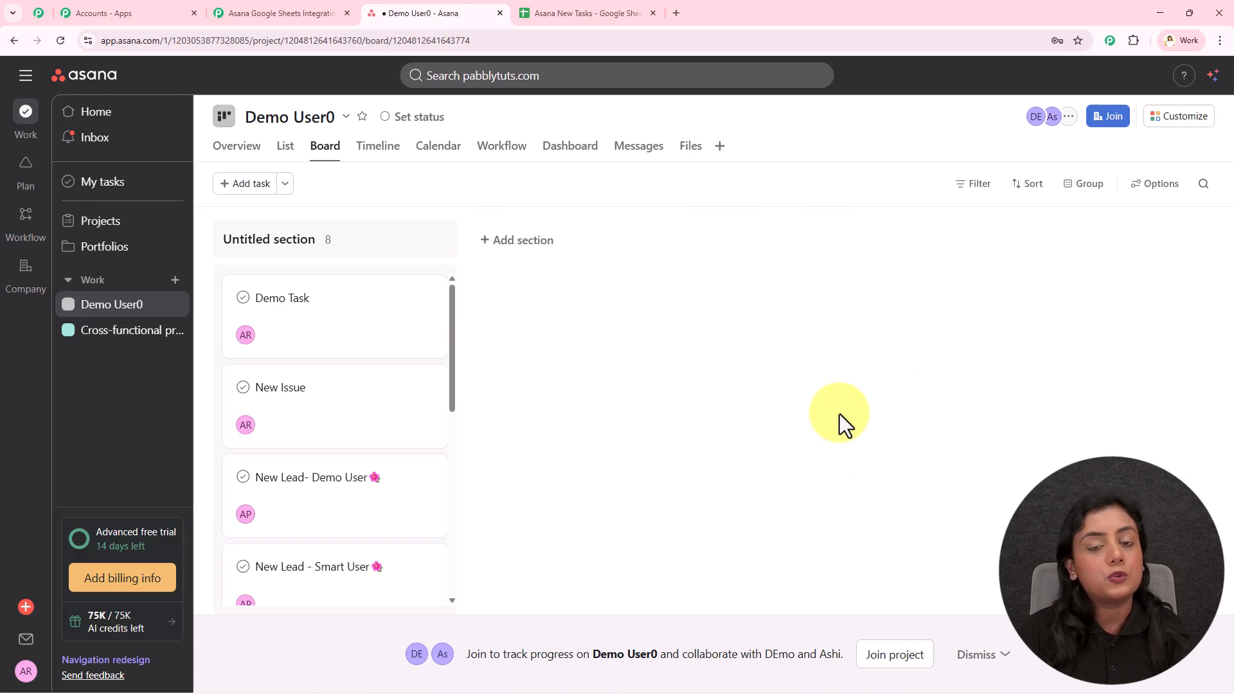
{"action": "left_click", "coordinate": [279, 15]}
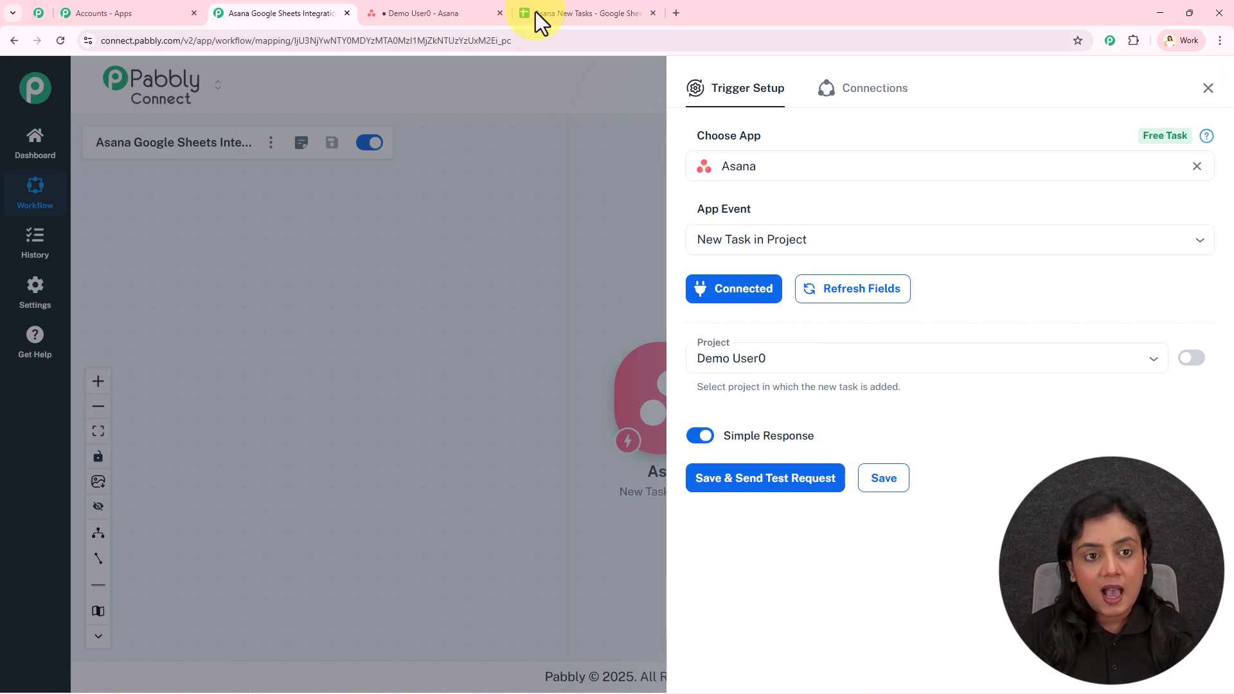
{"action": "left_click", "coordinate": [485, 13]}
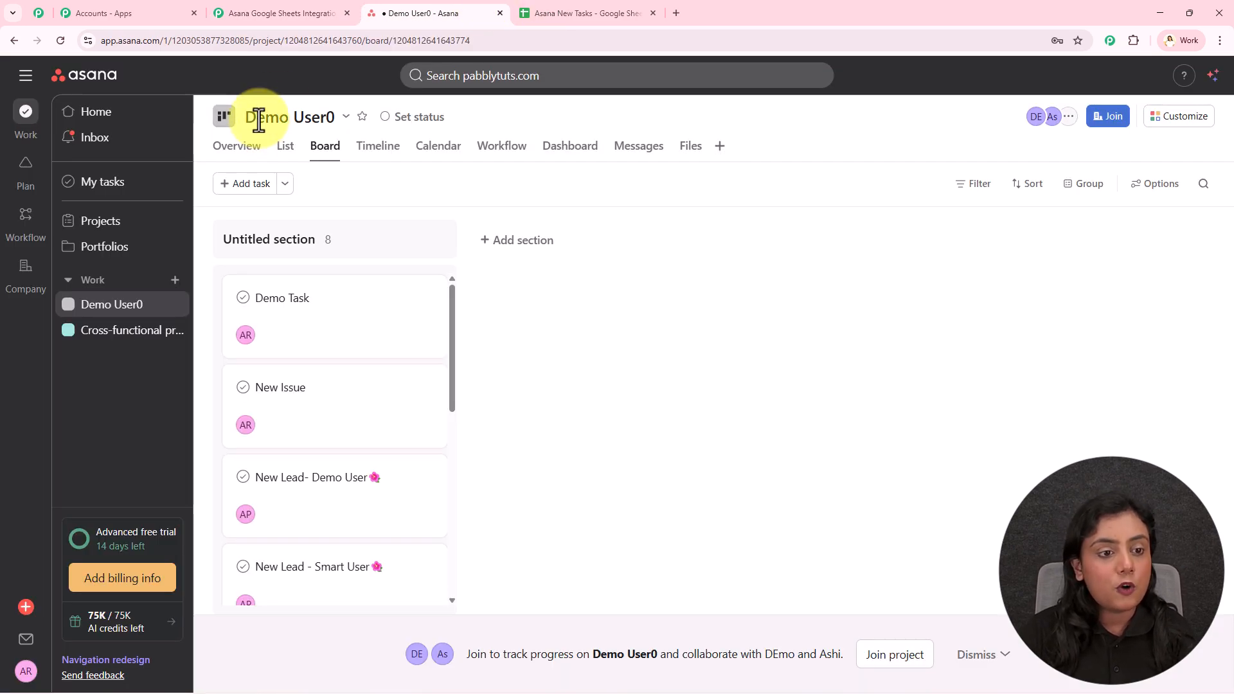
{"action": "left_click", "coordinate": [314, 10]}
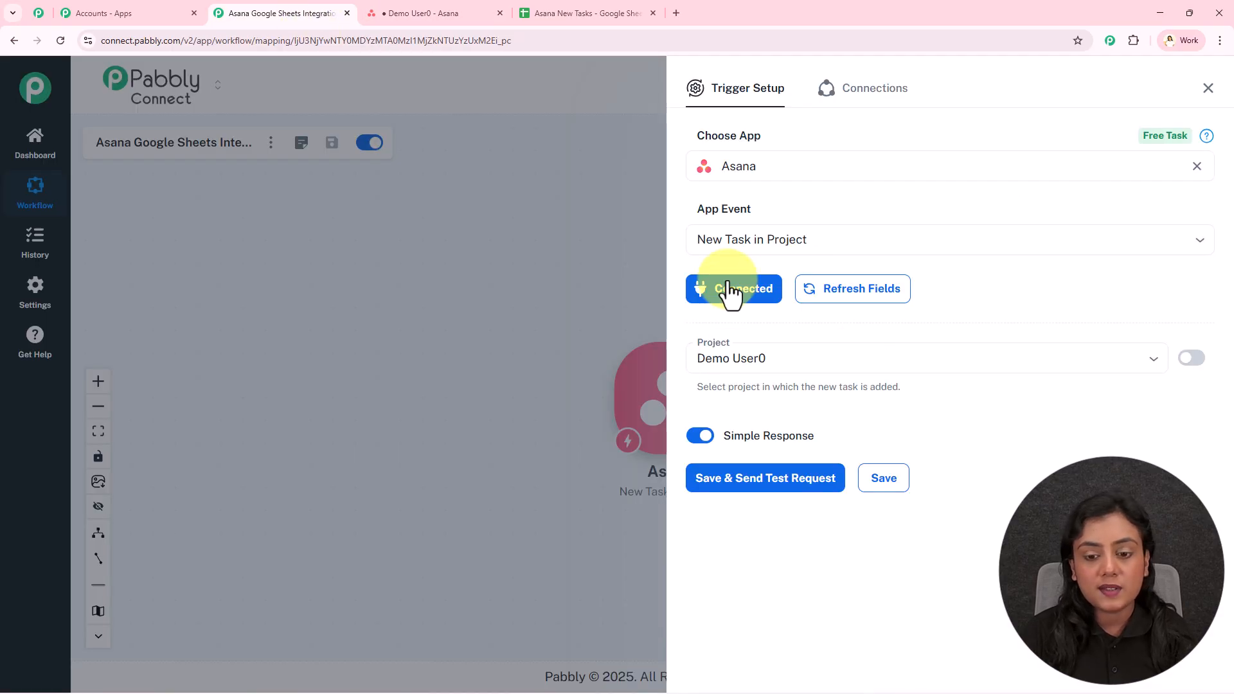
{"action": "left_click", "coordinate": [797, 341]}
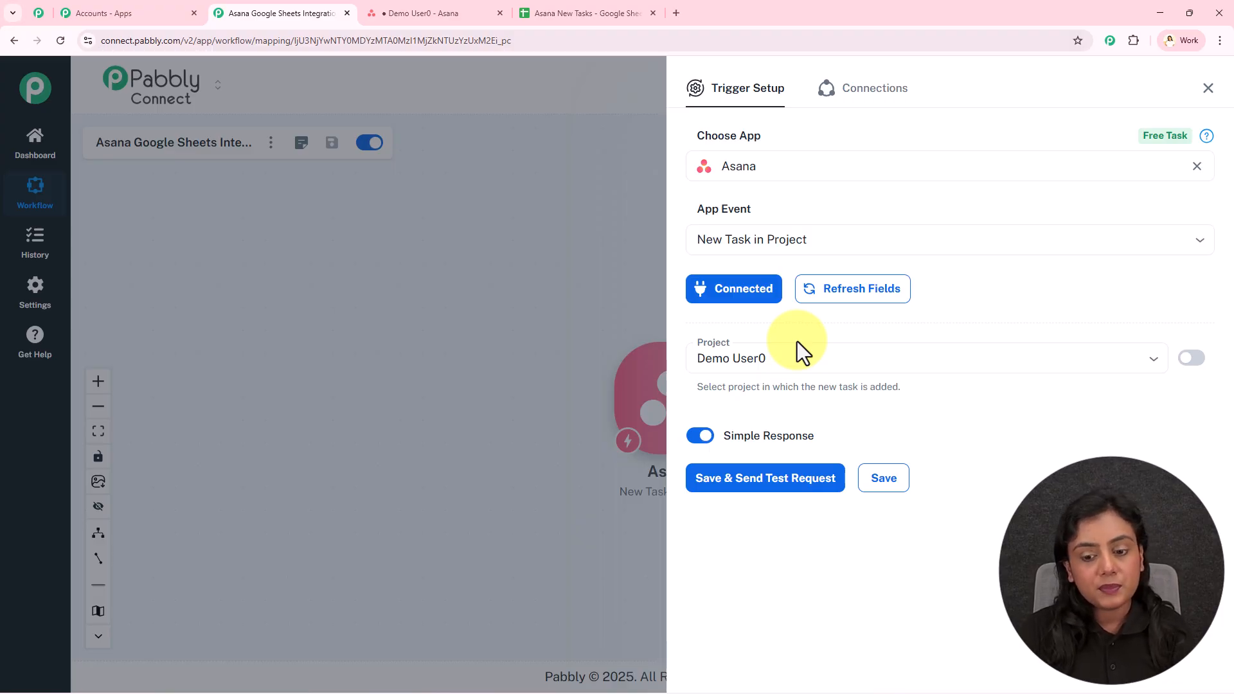
{"action": "left_click", "coordinate": [733, 488]}
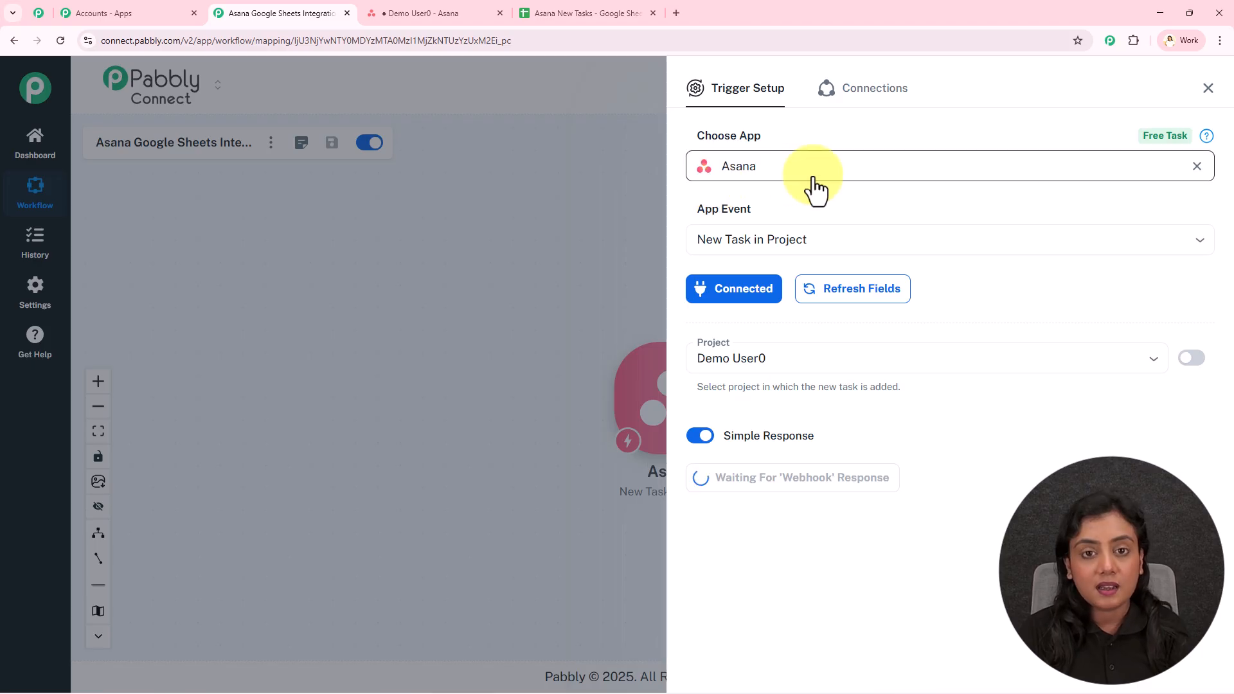
- Switch to Asana and add a task named "Dummy Task" to the Demo User0 board, assigned to the admin user
{"action": "left_click", "coordinate": [400, 13]}
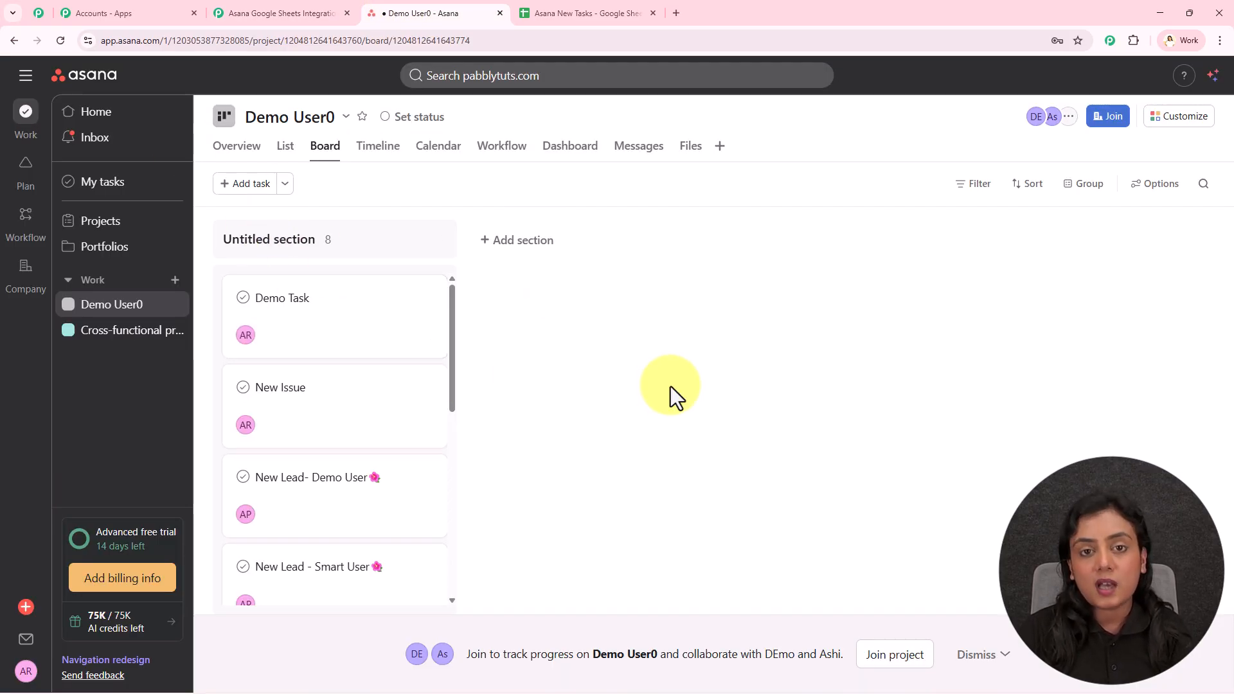
{"action": "left_click", "coordinate": [303, 13]}
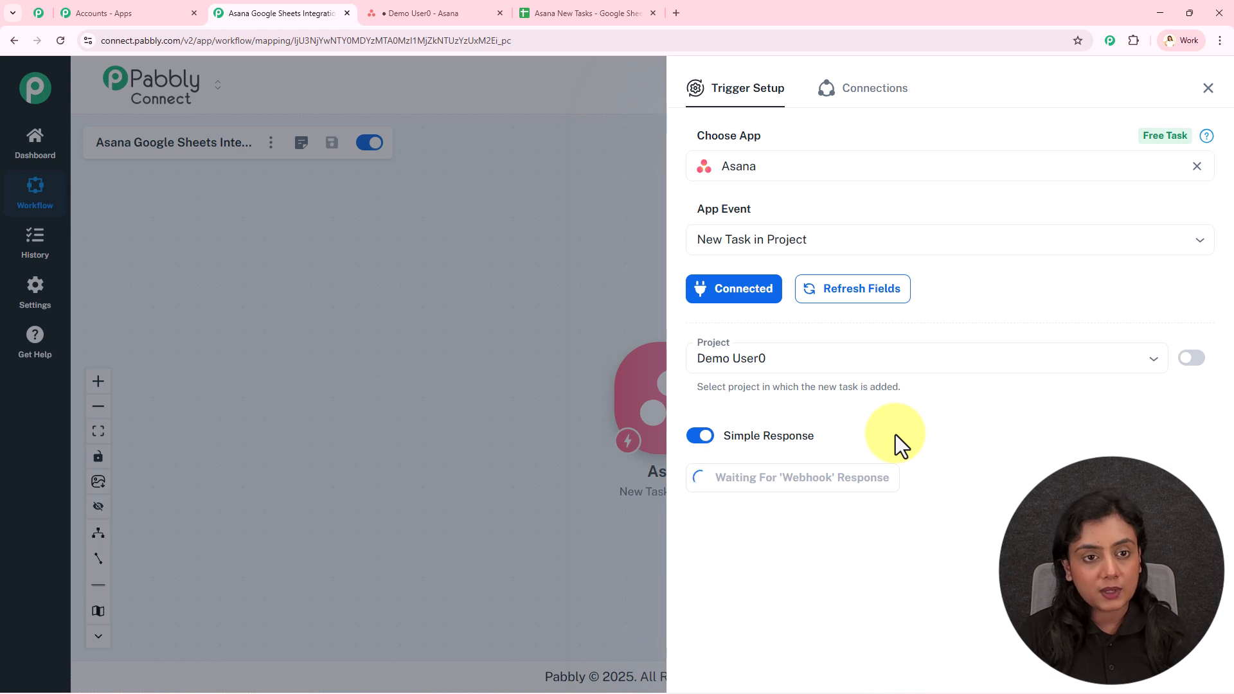
{"action": "left_click", "coordinate": [441, 7]}
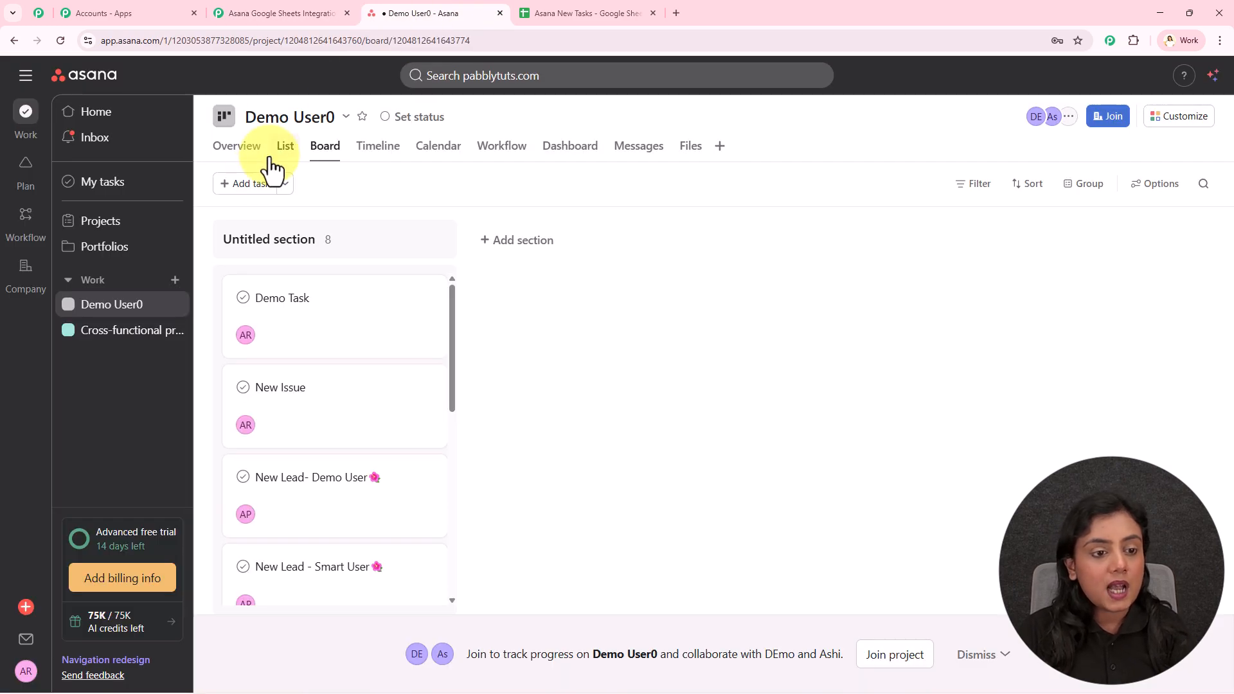
{"action": "left_click", "coordinate": [250, 186]}
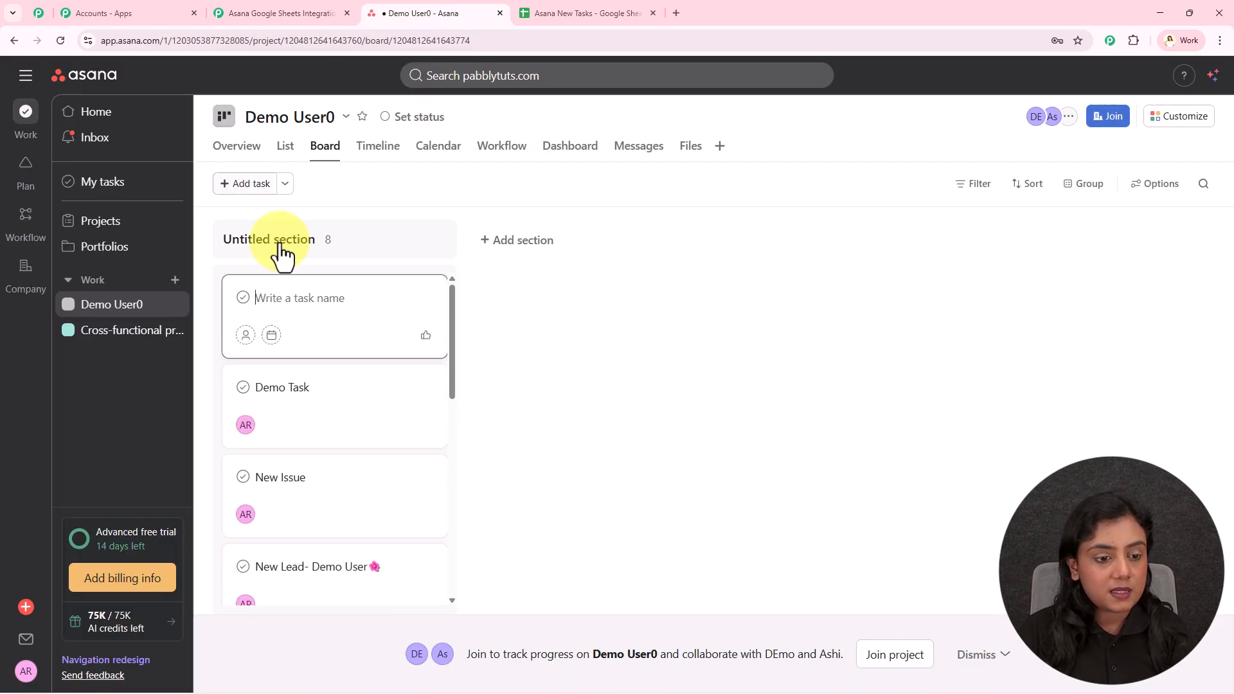
{"action": "type", "text": "Dummy Task"}
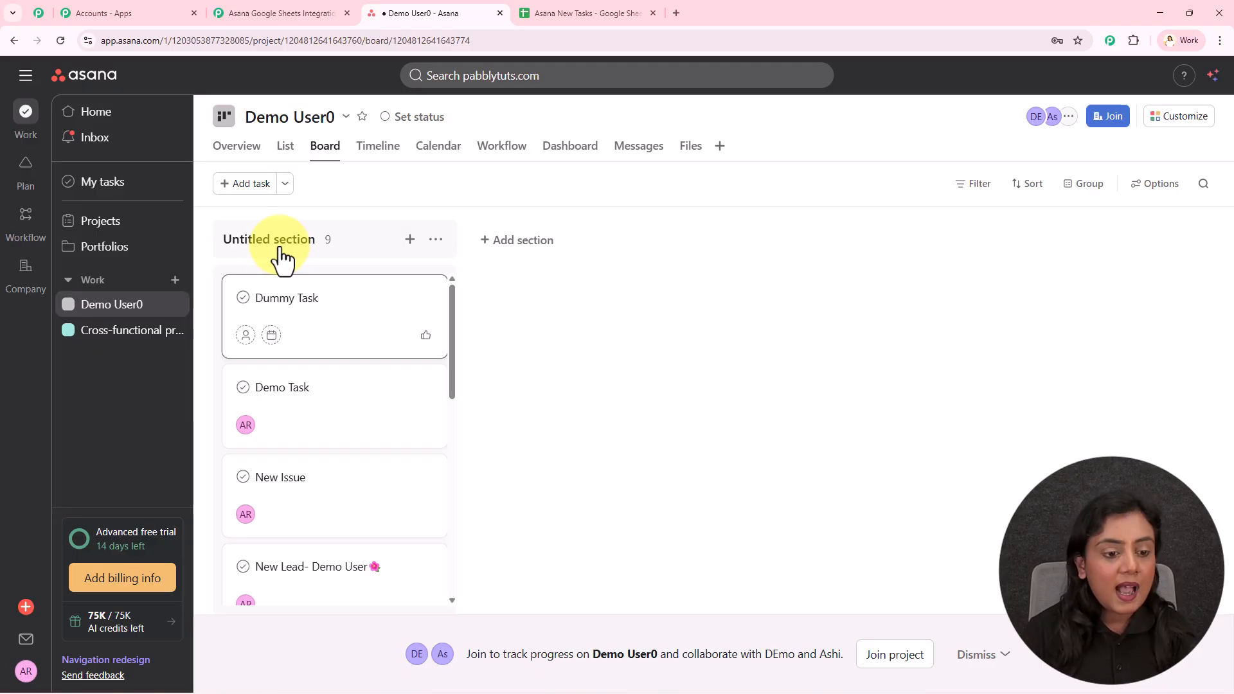
{"action": "left_click", "coordinate": [245, 335]}
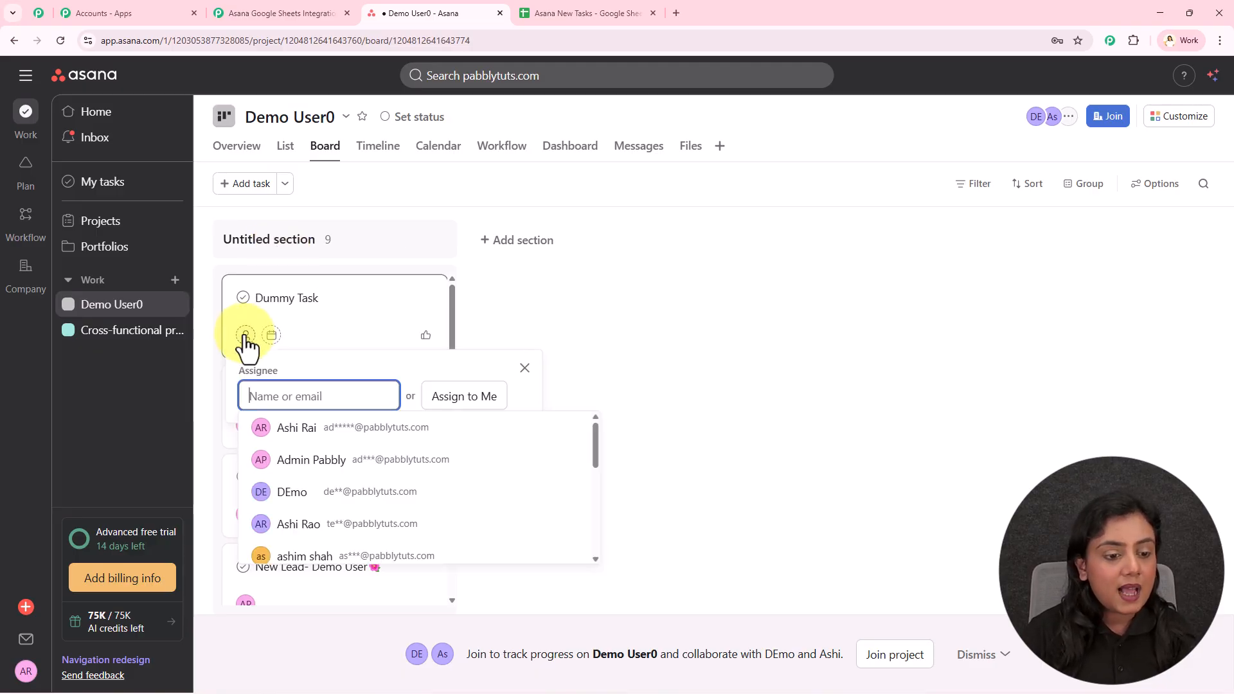
{"action": "left_click", "coordinate": [307, 460]}
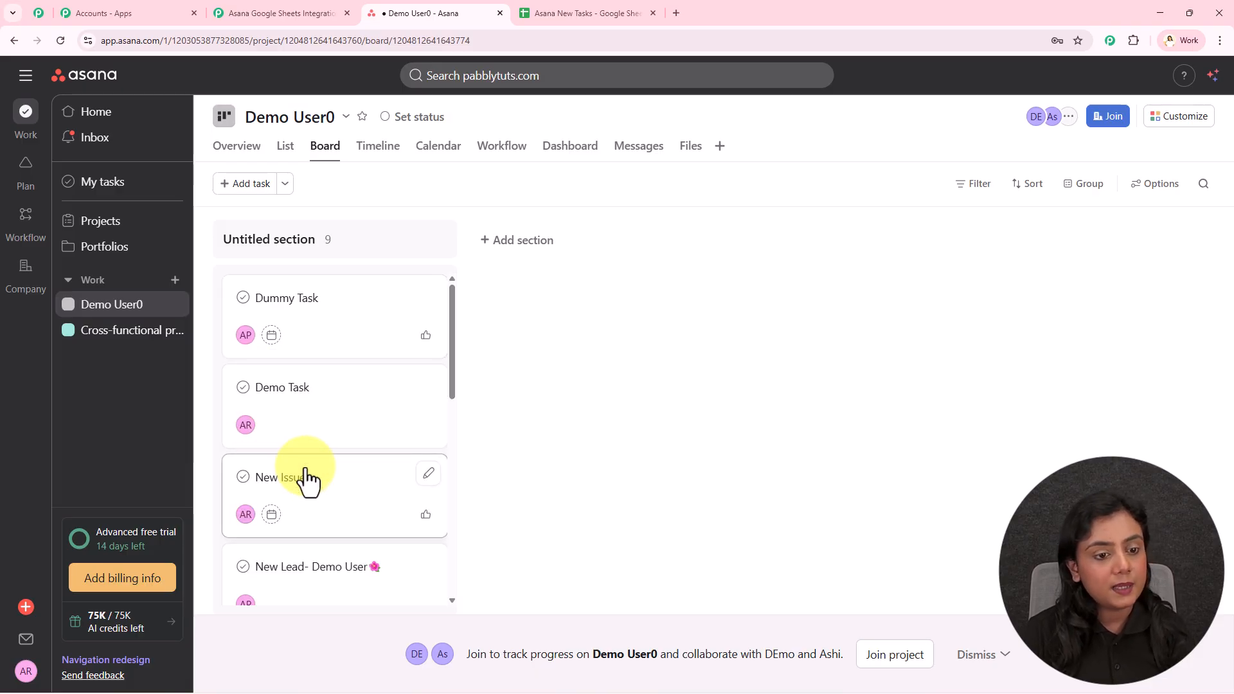
- Return to Pabbly Connect and examine the captured webhook response, checking its fields against the new task in Asana
{"action": "left_click", "coordinate": [270, 13]}
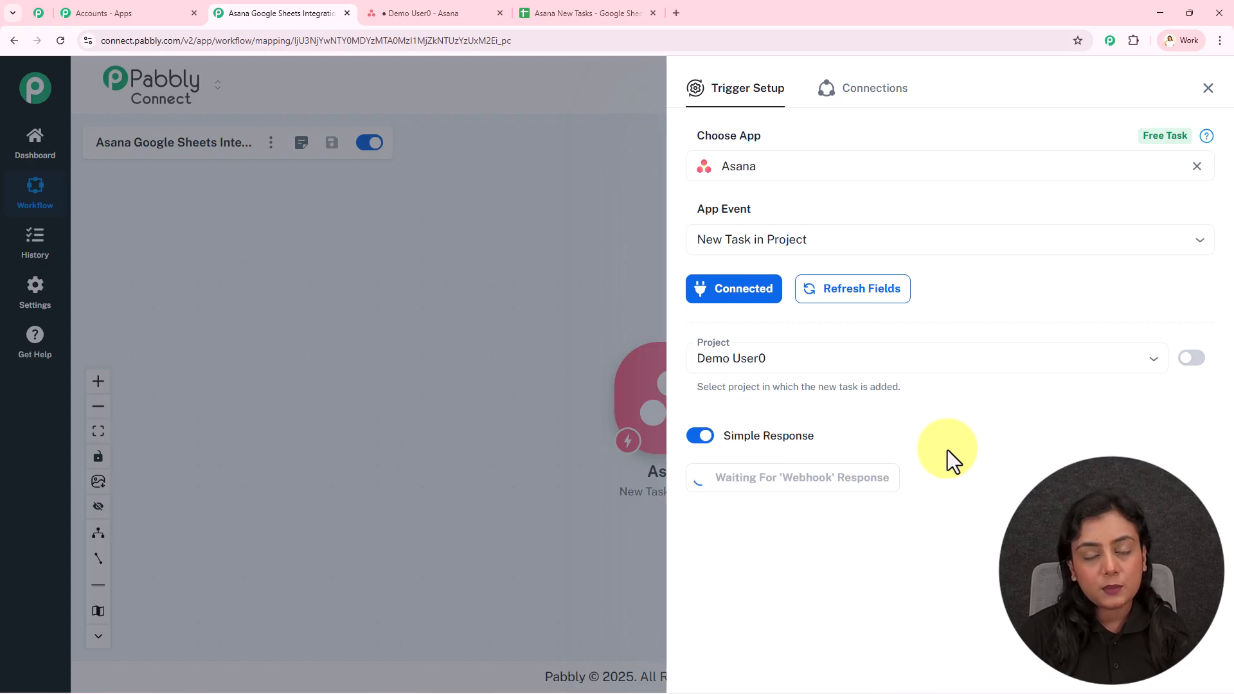
{"action": "scroll", "coordinate": [990, 514], "scroll_direction": "down", "scroll_amount": 6}
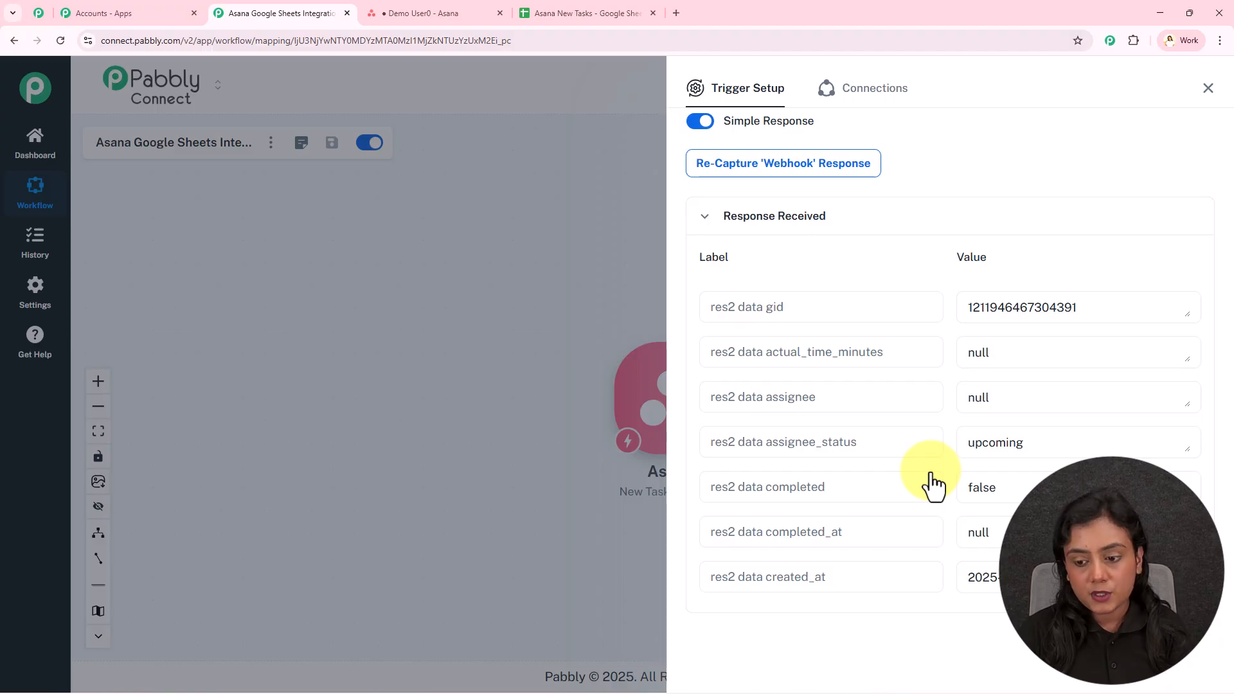
{"action": "scroll", "coordinate": [932, 485], "scroll_direction": "down", "scroll_amount": 5}
{"action": "scroll", "coordinate": [932, 486], "scroll_direction": "down", "scroll_amount": 10}
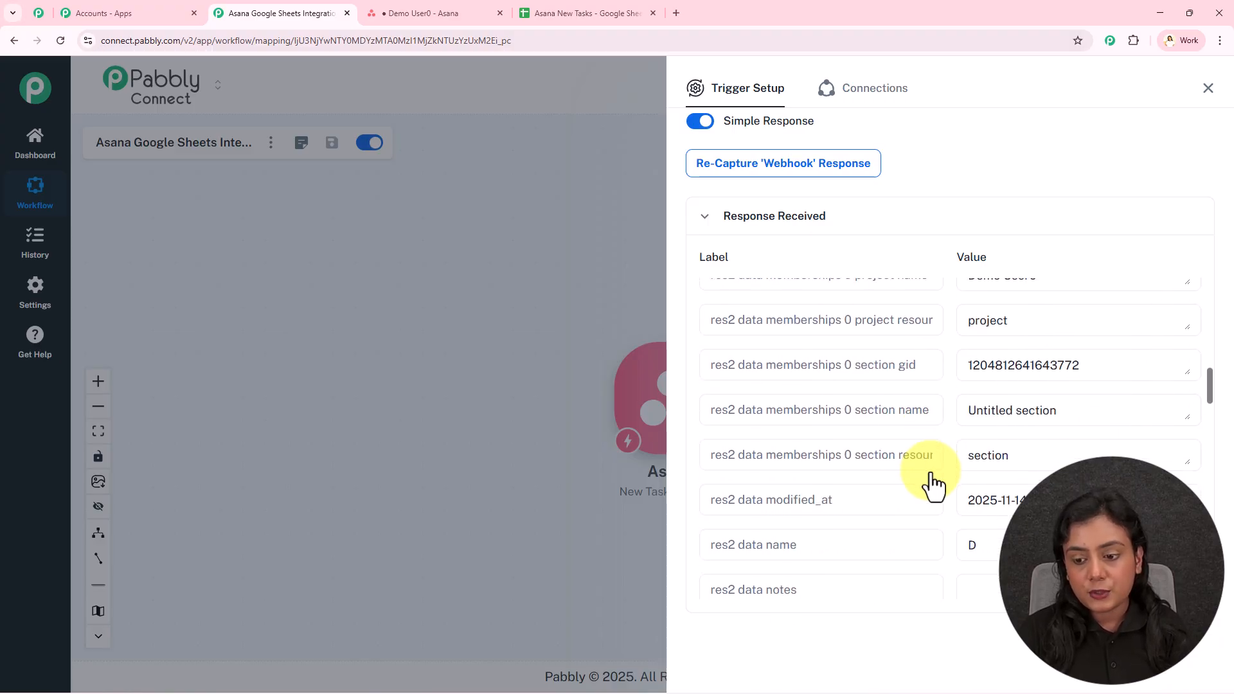
{"action": "scroll", "coordinate": [932, 482], "scroll_direction": "down", "scroll_amount": 15}
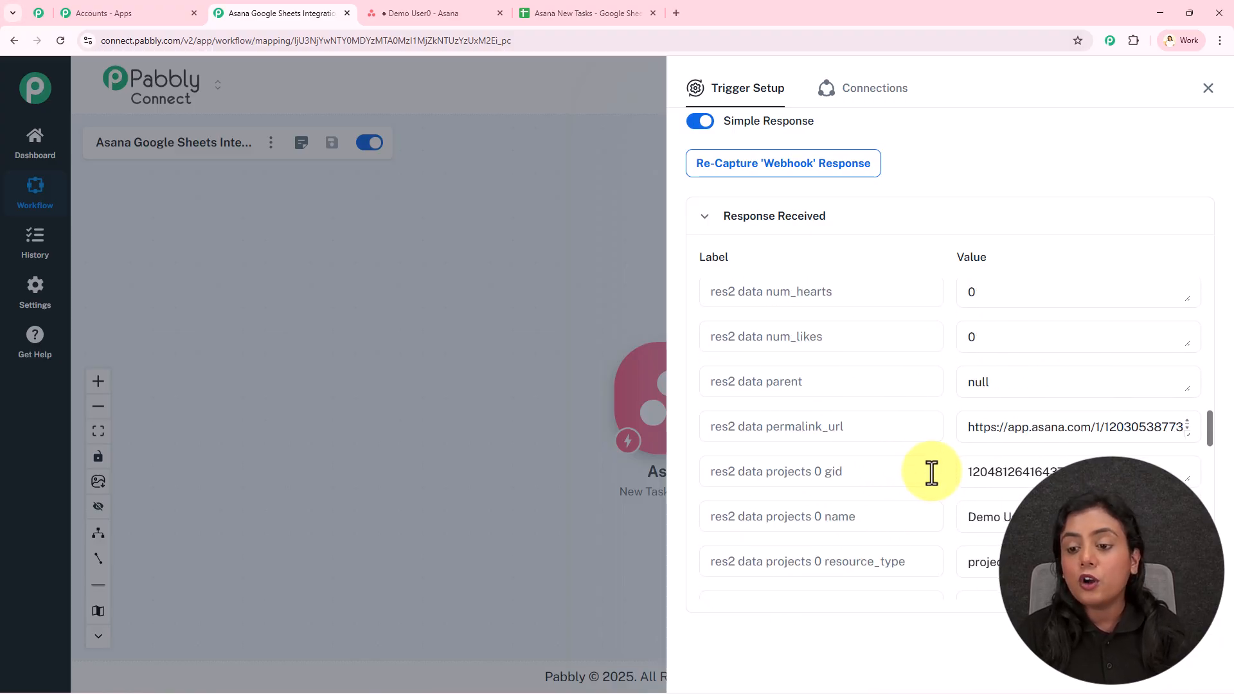
{"action": "scroll", "coordinate": [933, 475], "scroll_direction": "up", "scroll_amount": 8}
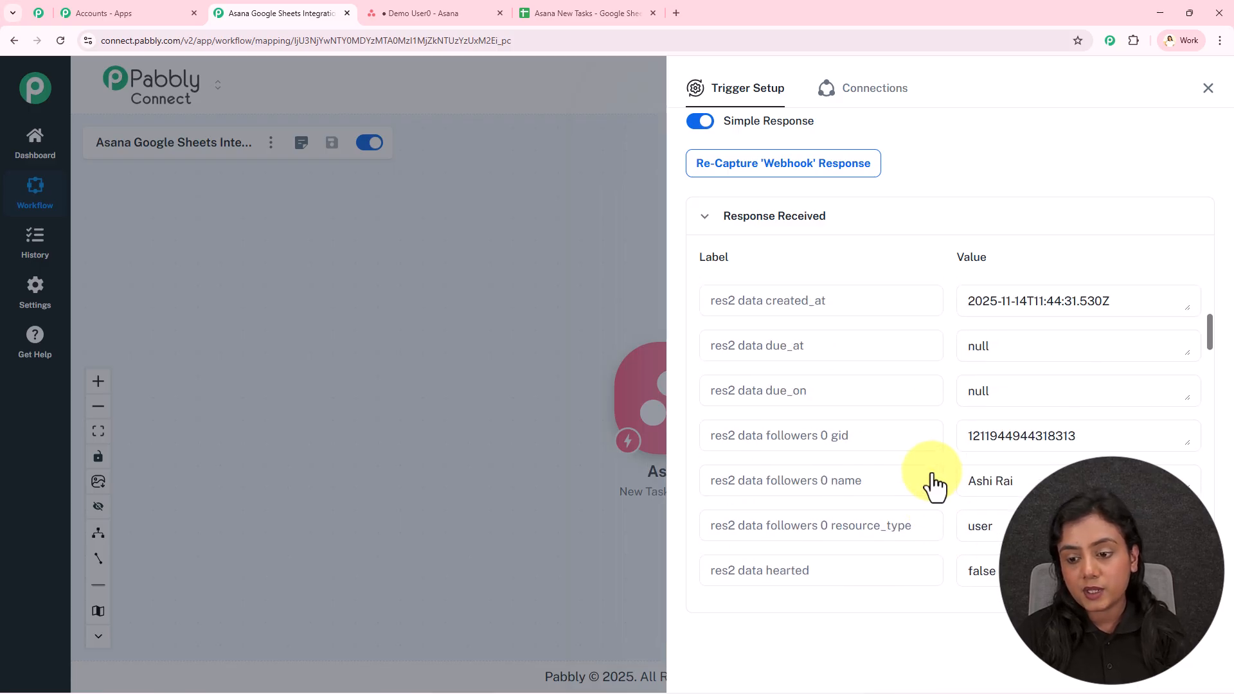
{"action": "left_click", "coordinate": [396, 11]}
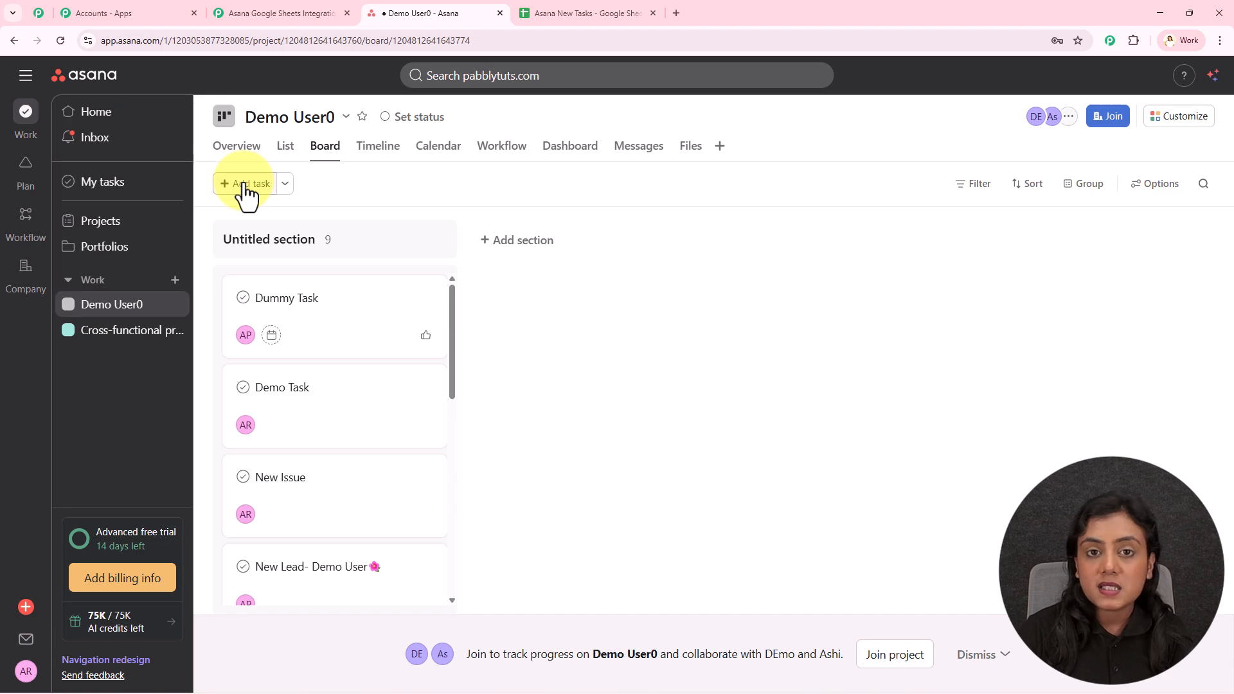
{"action": "left_click", "coordinate": [260, 3]}
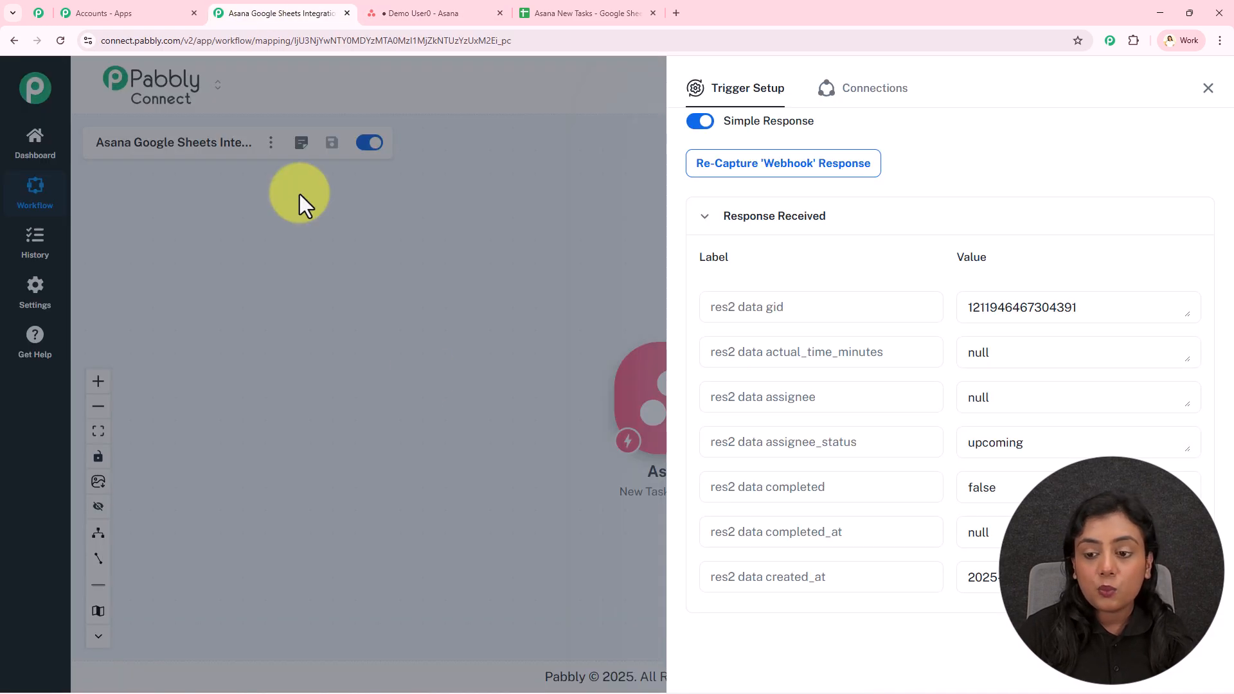
{"action": "scroll", "coordinate": [975, 482], "scroll_direction": "up", "scroll_amount": 5}
{"action": "scroll", "coordinate": [976, 482], "scroll_direction": "down", "scroll_amount": 3}
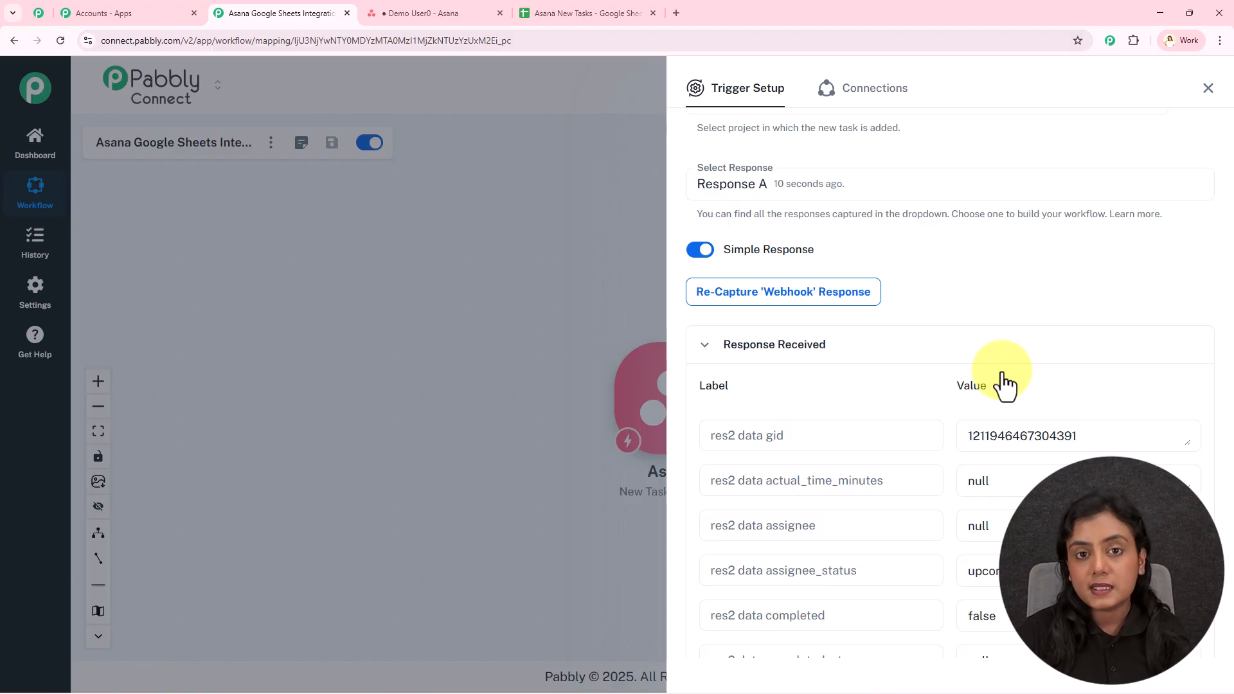
{"action": "scroll", "coordinate": [1072, 299], "scroll_direction": "up", "scroll_amount": 1}
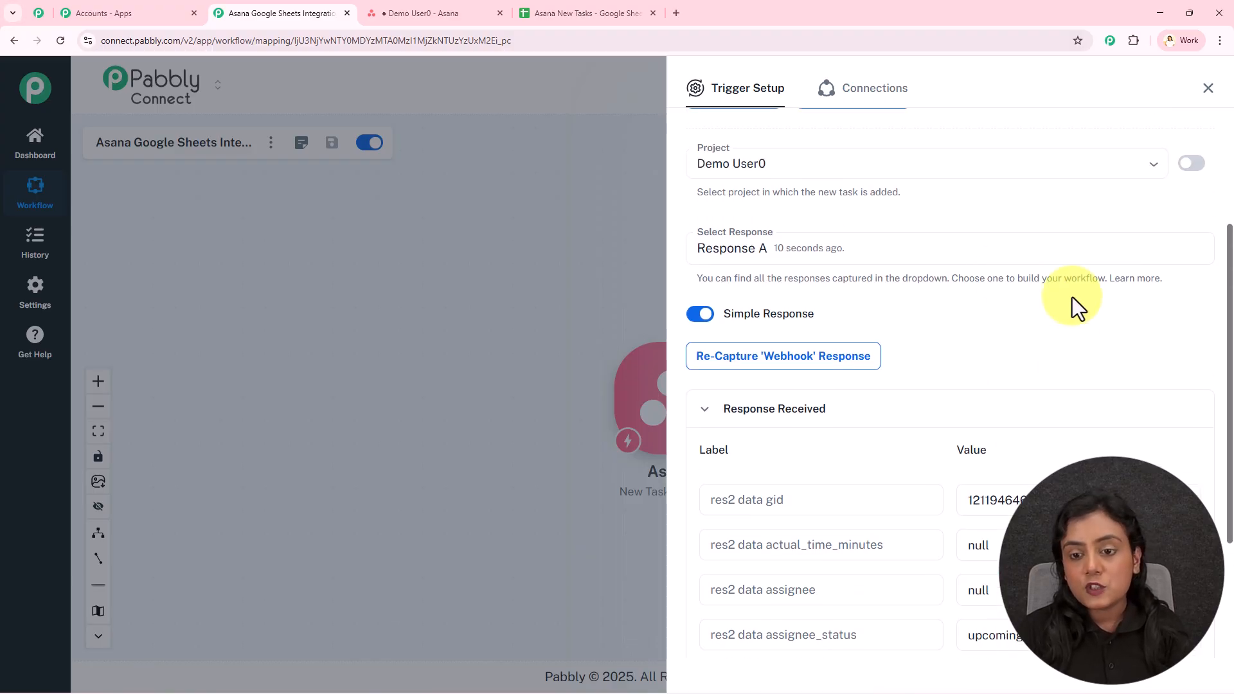
- Select Response C as the captured webhook response for the Asana trigger
{"action": "left_click", "coordinate": [1192, 249]}
{"action": "left_click", "coordinate": [1093, 250]}
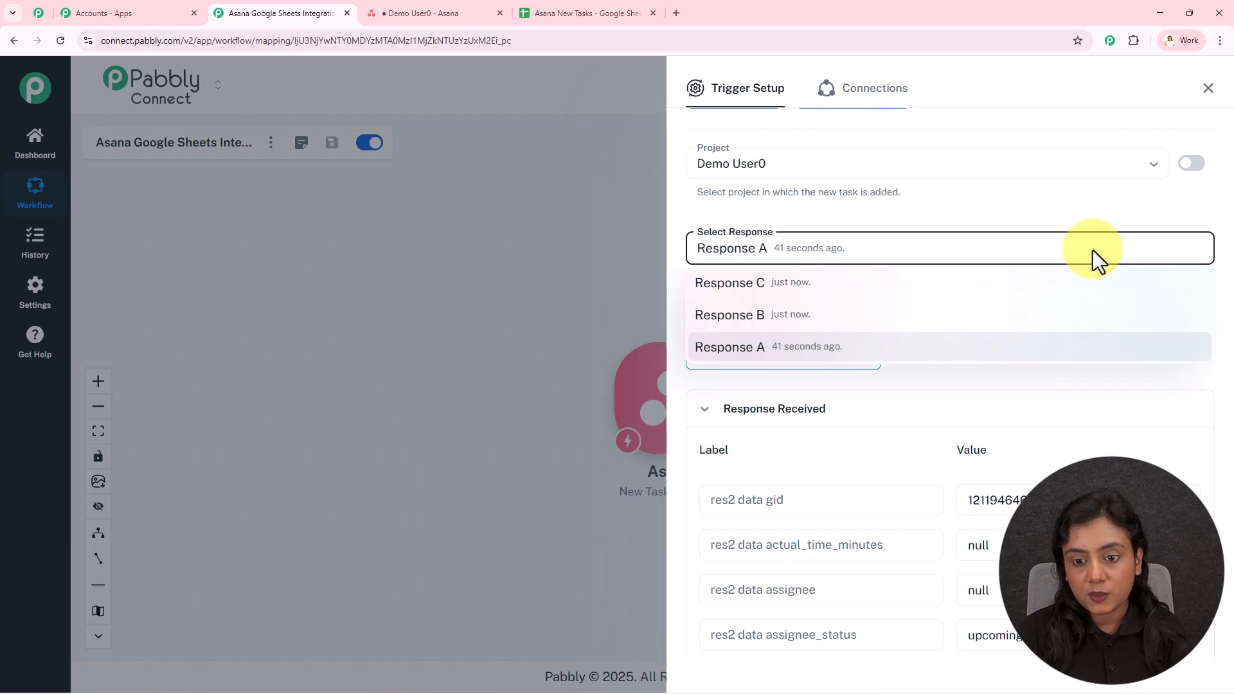
{"action": "left_click", "coordinate": [789, 293]}
{"action": "left_click", "coordinate": [693, 435]}
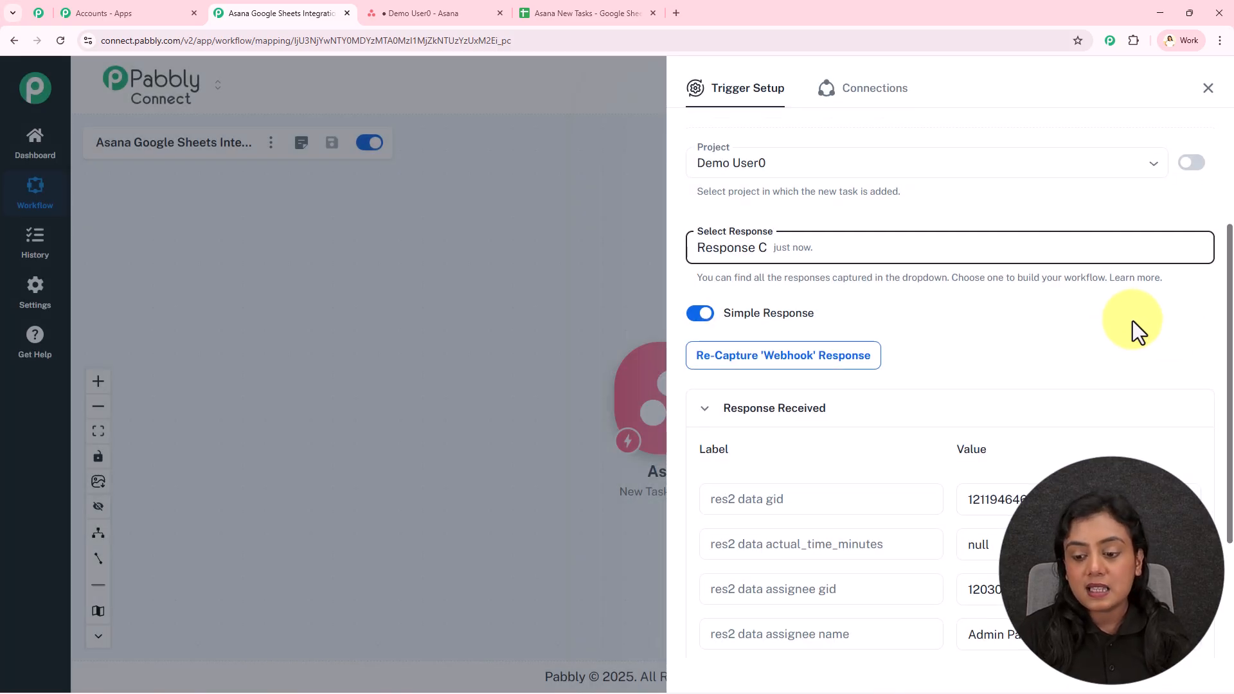
- Examine the assignee, task ID, follower, project and task name fields of the selected response, and close the trigger setup
{"action": "scroll", "coordinate": [1133, 322], "scroll_direction": "down", "scroll_amount": 3}
{"action": "left_click_drag", "start_coordinate": [1080, 441], "coordinate": [958, 450]}
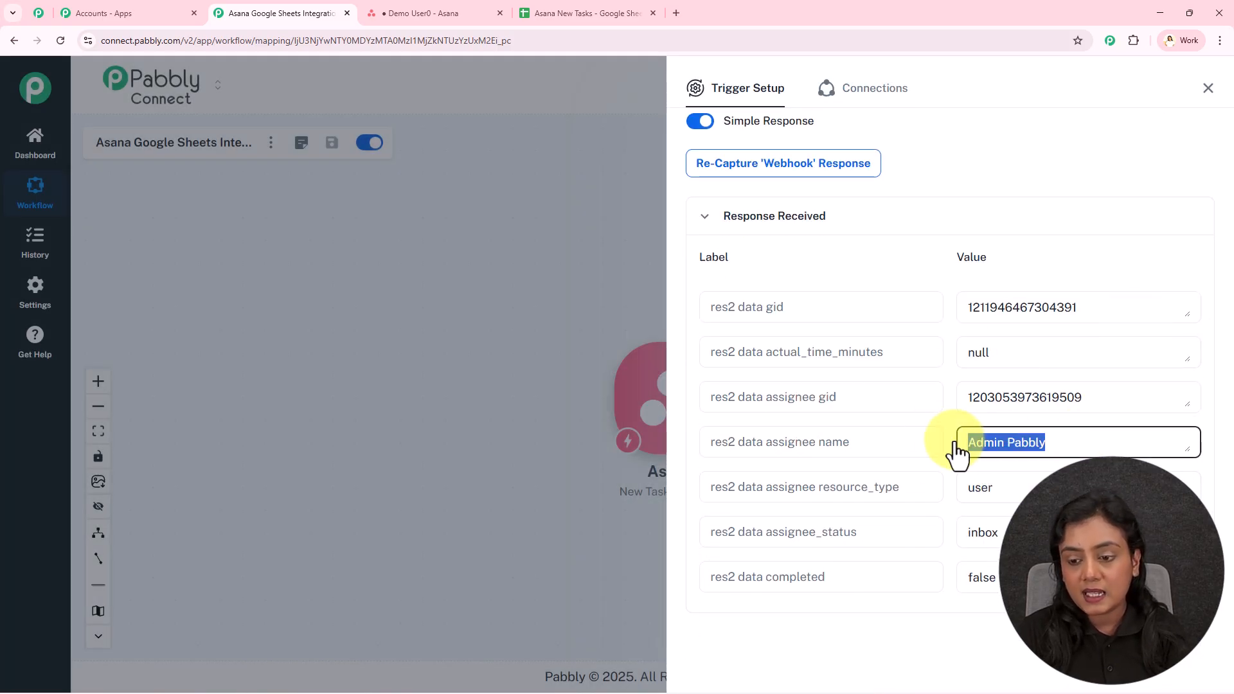
{"action": "left_click_drag", "start_coordinate": [1129, 317], "coordinate": [954, 325]}
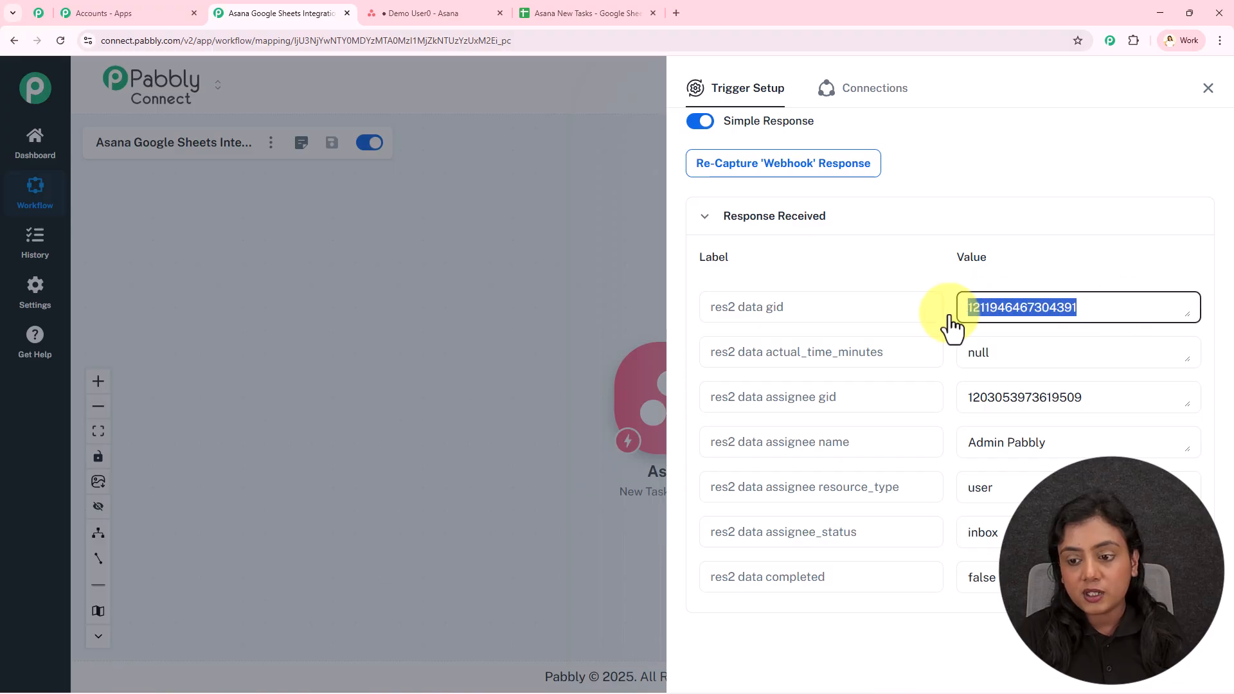
{"action": "scroll", "coordinate": [952, 333], "scroll_direction": "down", "scroll_amount": 8}
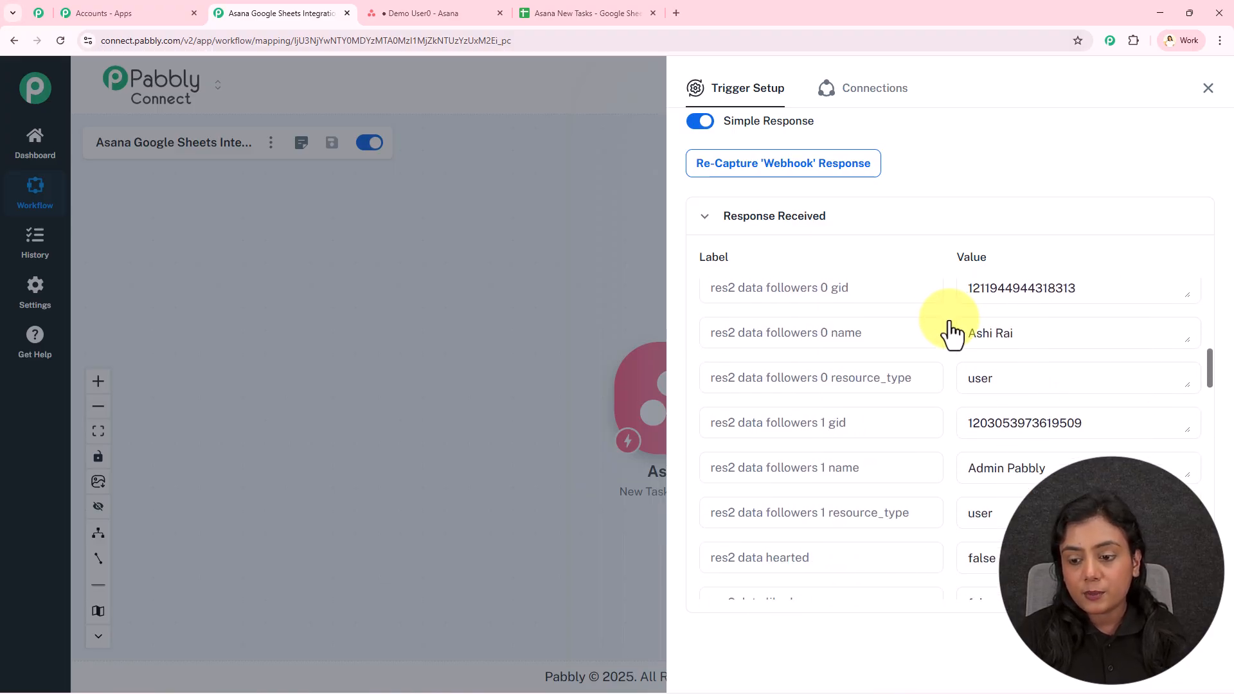
{"action": "left_click", "coordinate": [1039, 338]}
{"action": "scroll", "coordinate": [1035, 347], "scroll_direction": "down", "scroll_amount": 5}
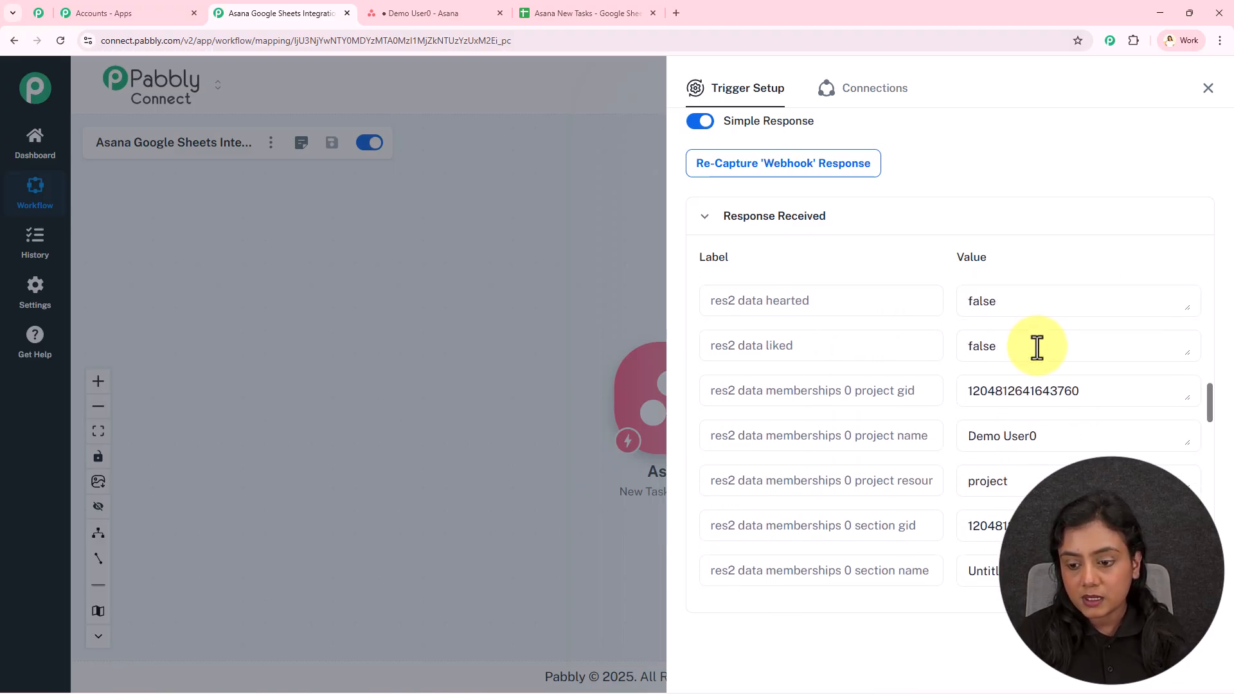
{"action": "left_click_drag", "start_coordinate": [1067, 432], "coordinate": [924, 441]}
{"action": "left_click", "coordinate": [956, 475]}
{"action": "scroll", "coordinate": [957, 474], "scroll_direction": "down", "scroll_amount": 1}
{"action": "scroll", "coordinate": [954, 475], "scroll_direction": "down", "scroll_amount": 5}
{"action": "left_click_drag", "start_coordinate": [1080, 436], "coordinate": [912, 441]}
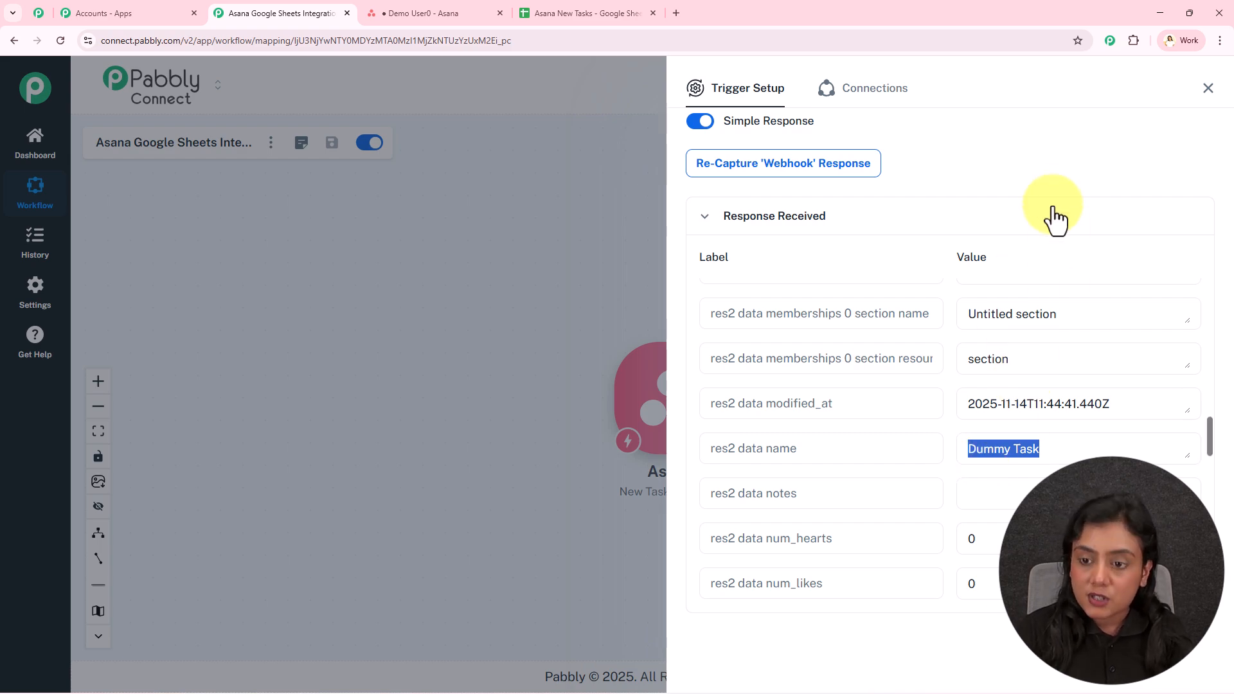
{"action": "left_click", "coordinate": [1049, 183]}
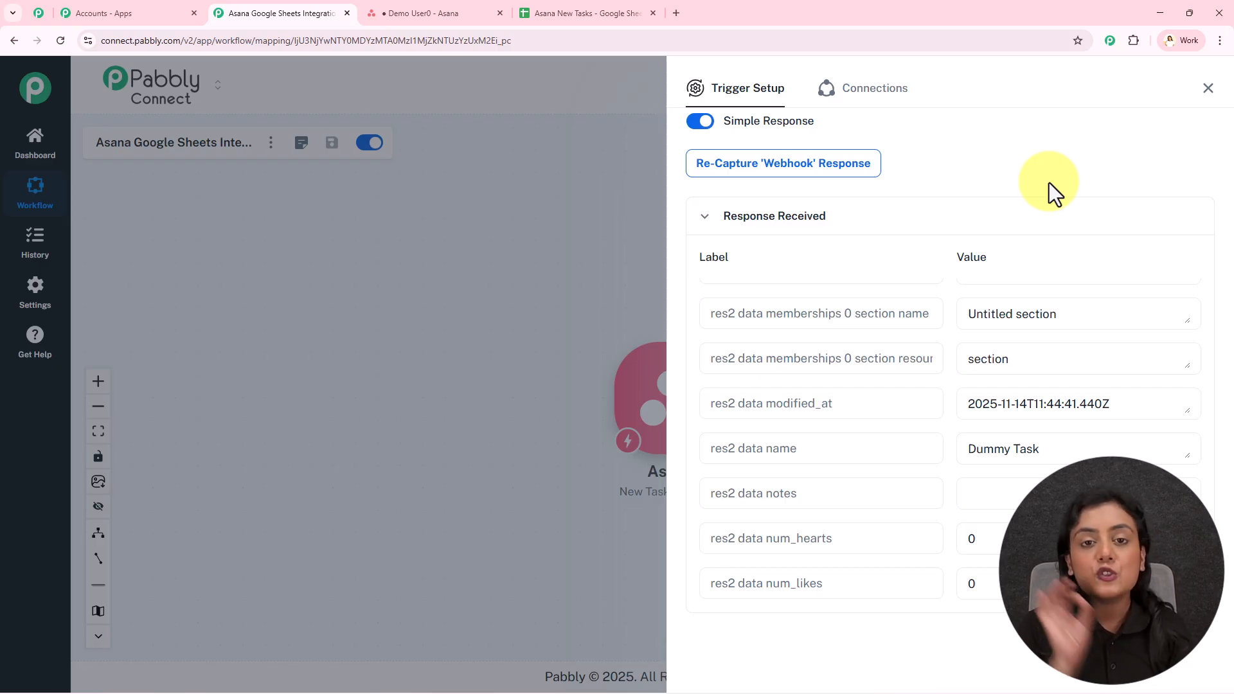
{"action": "left_click", "coordinate": [1209, 88]}
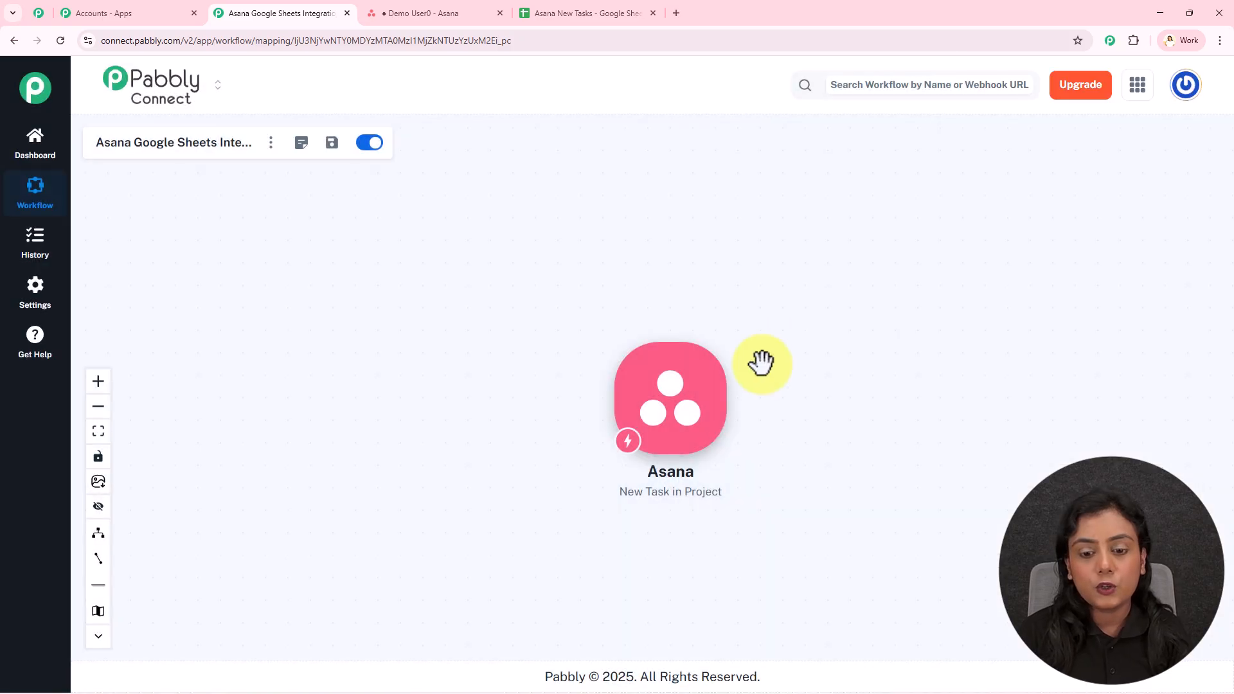
- Add a Filter (Pabbly) action after the Asana trigger with the Filter Values event and connect it
{"action": "left_click_drag", "start_coordinate": [656, 403], "coordinate": [278, 363]}
{"action": "scroll", "coordinate": [278, 361], "scroll_direction": "up", "scroll_amount": 2}
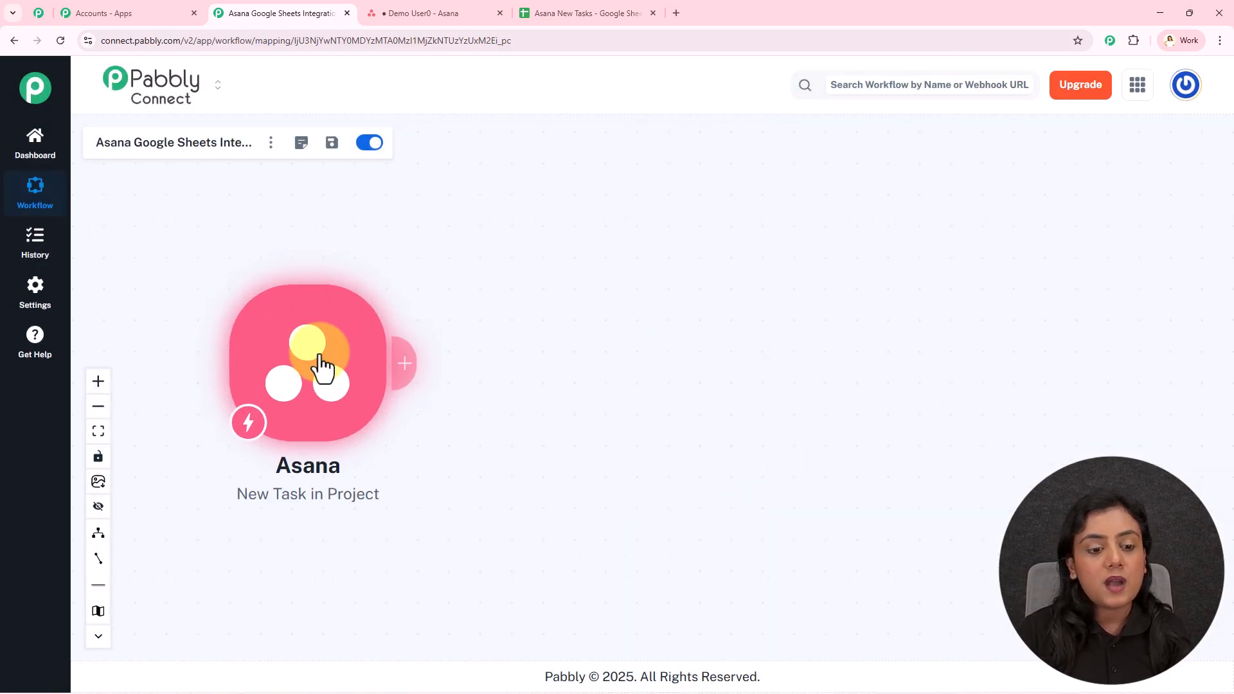
{"action": "left_click", "coordinate": [400, 368]}
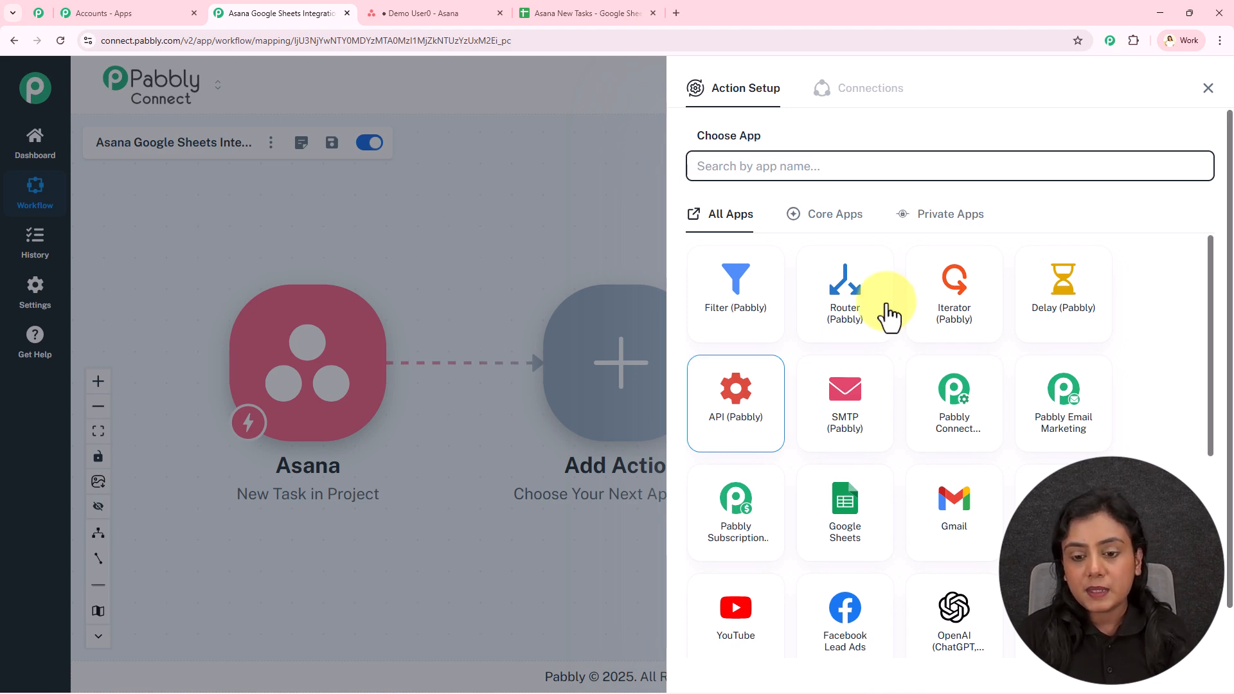
{"action": "left_click", "coordinate": [733, 299]}
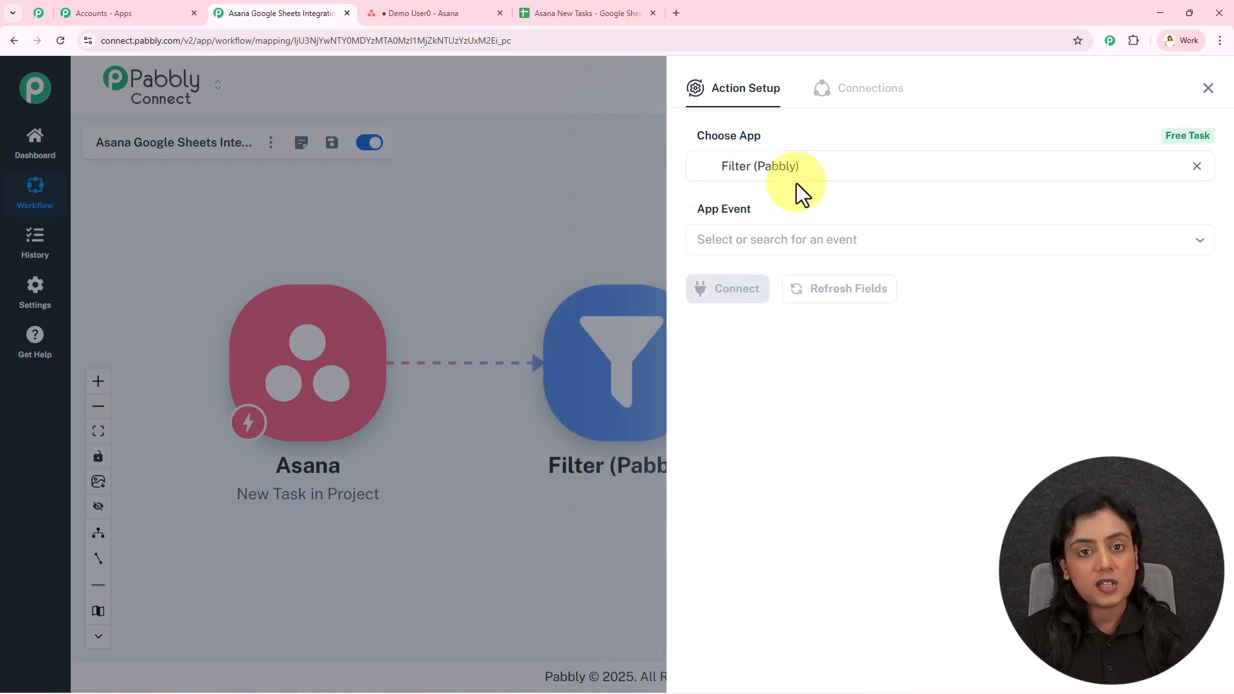
{"action": "left_click", "coordinate": [784, 241]}
{"action": "left_click", "coordinate": [774, 293]}
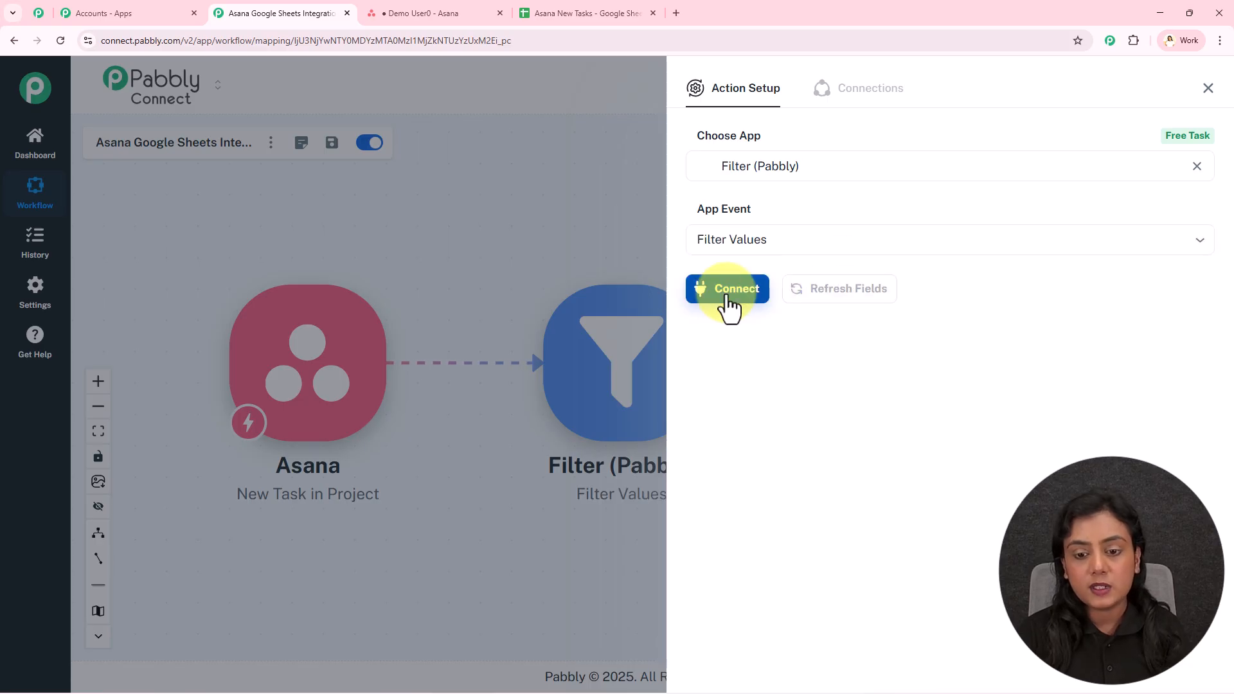
{"action": "left_click", "coordinate": [731, 302]}
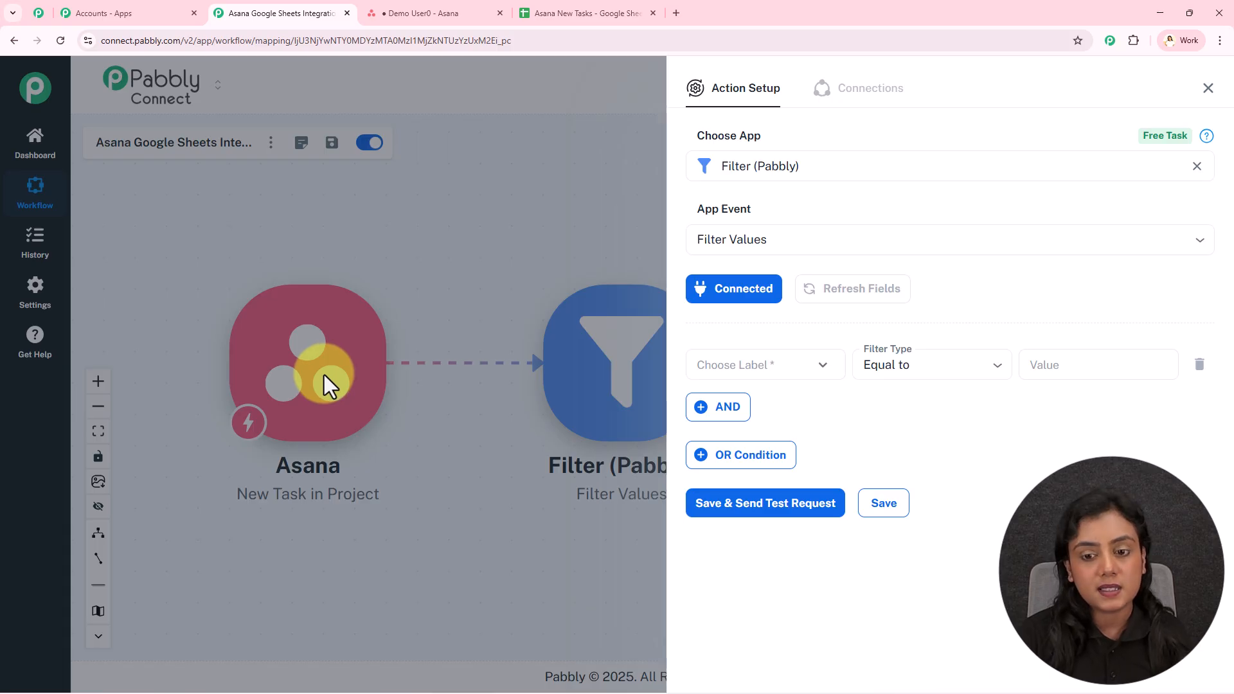
- Set the first filter condition to require that the Asana field "res2 data assignee name" Exists
{"action": "left_click", "coordinate": [779, 374]}
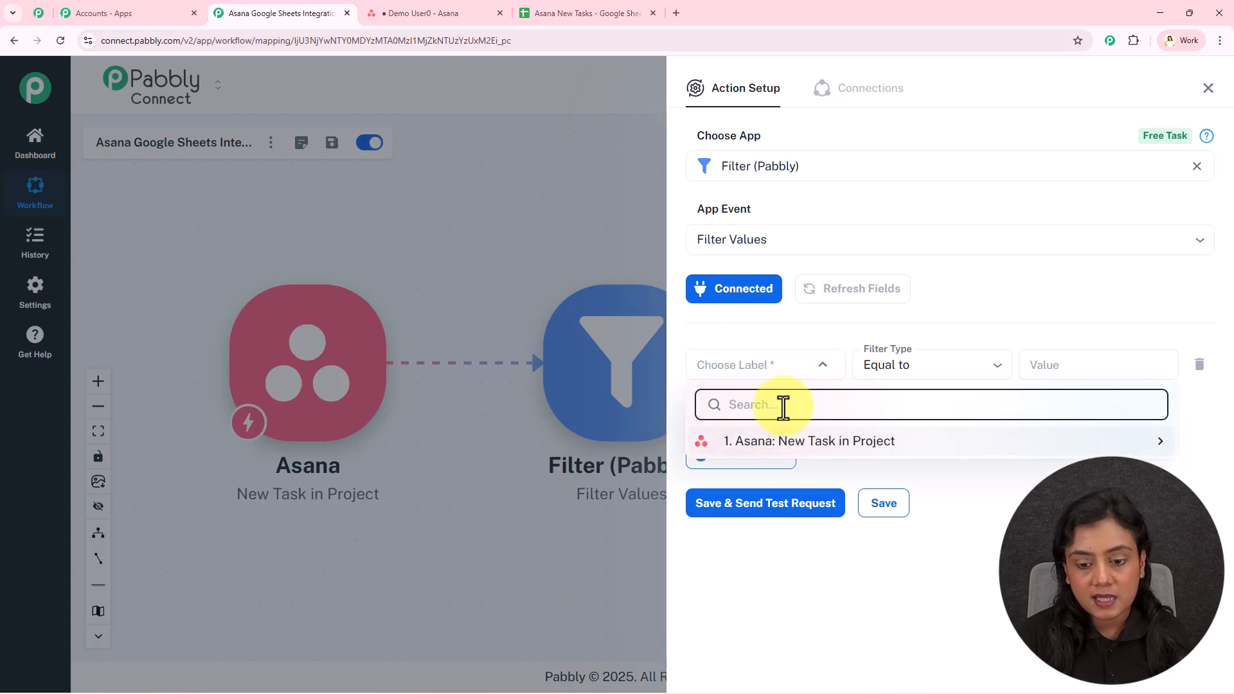
{"action": "type", "text": "ass"}
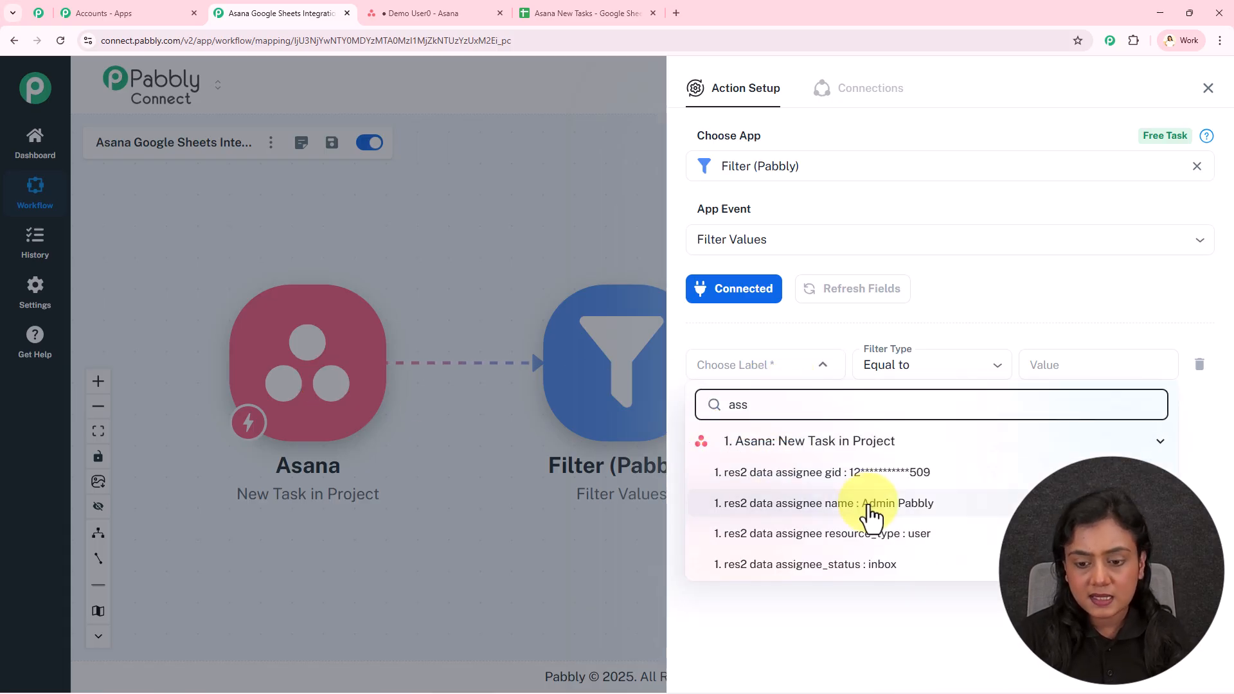
{"action": "left_click", "coordinate": [871, 512]}
{"action": "left_click", "coordinate": [945, 369]}
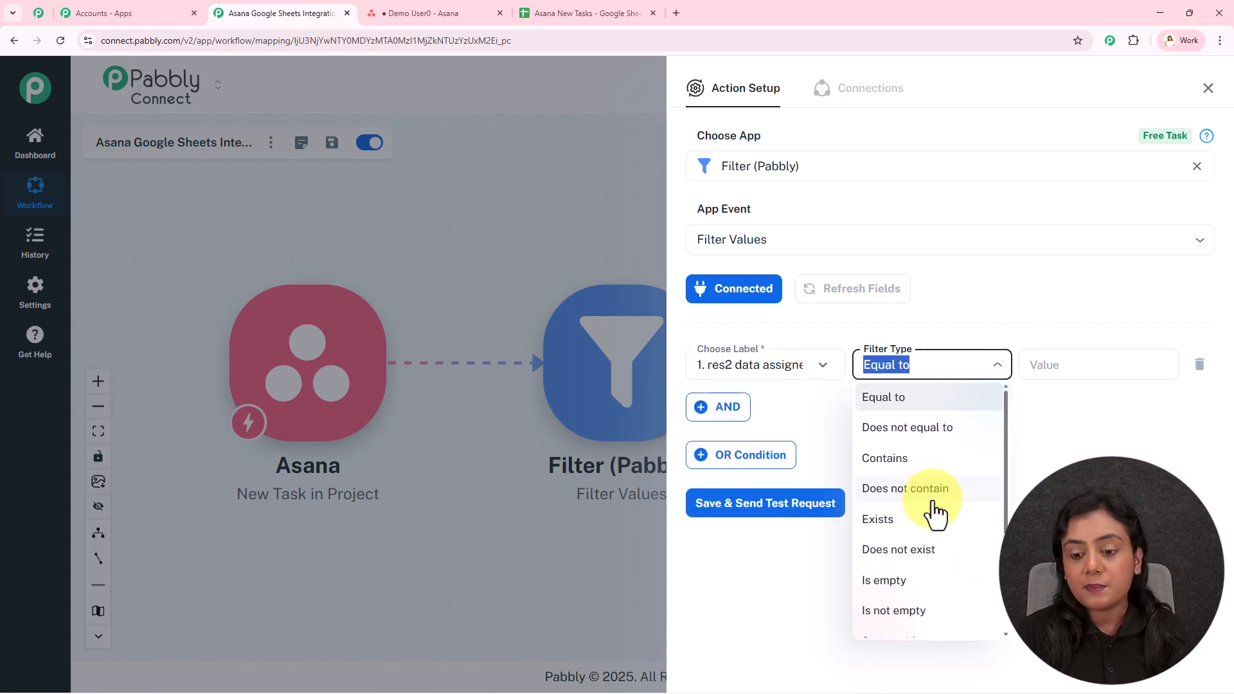
{"action": "left_click", "coordinate": [931, 526]}
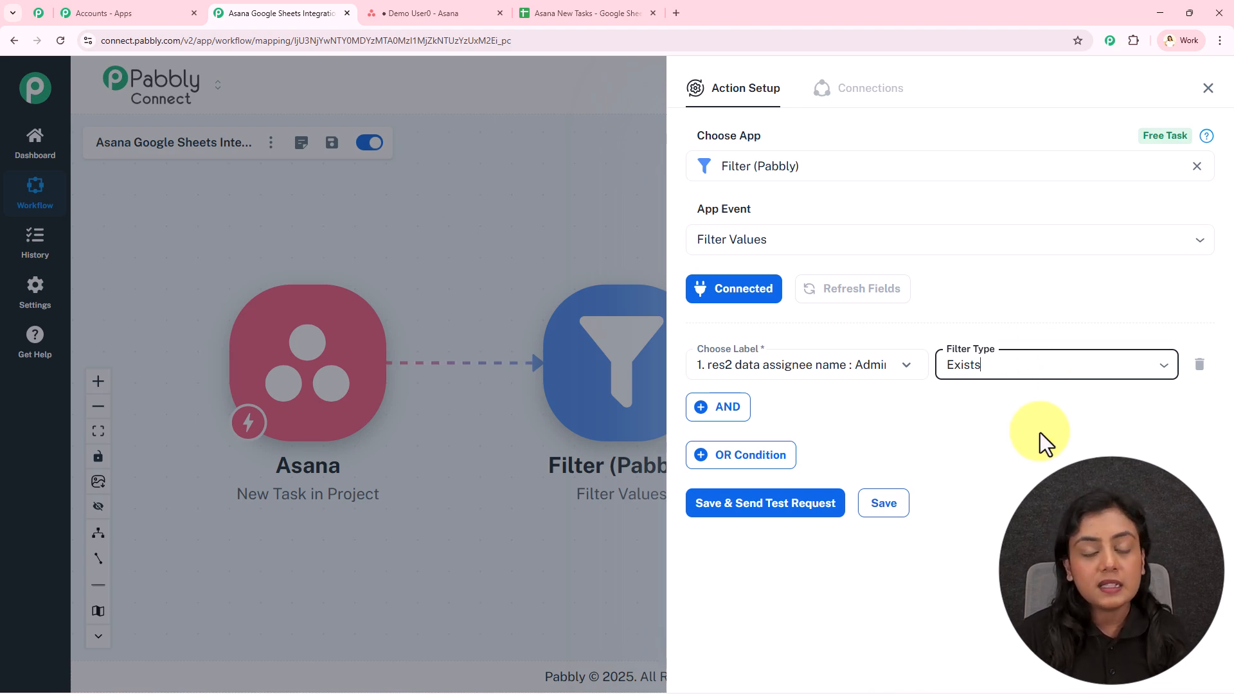
- Add an AND condition requiring that the Asana task name field "res2 data name" Exists
{"action": "left_click", "coordinate": [745, 424]}
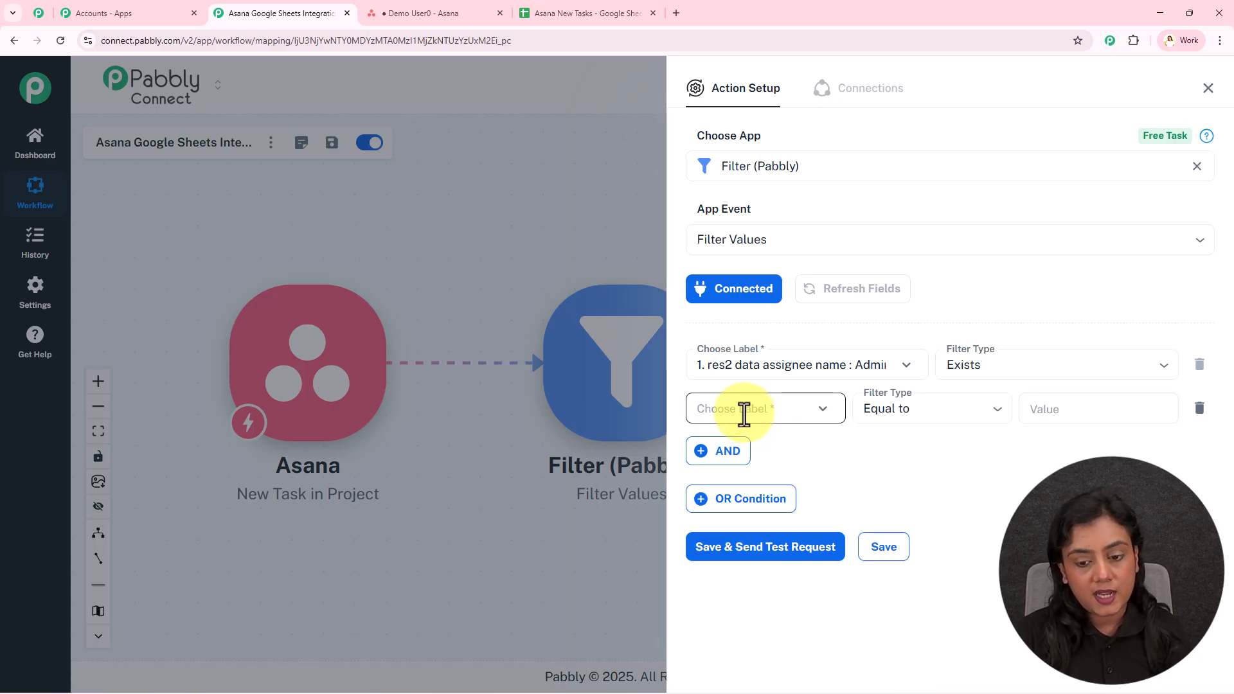
{"action": "left_click", "coordinate": [744, 409]}
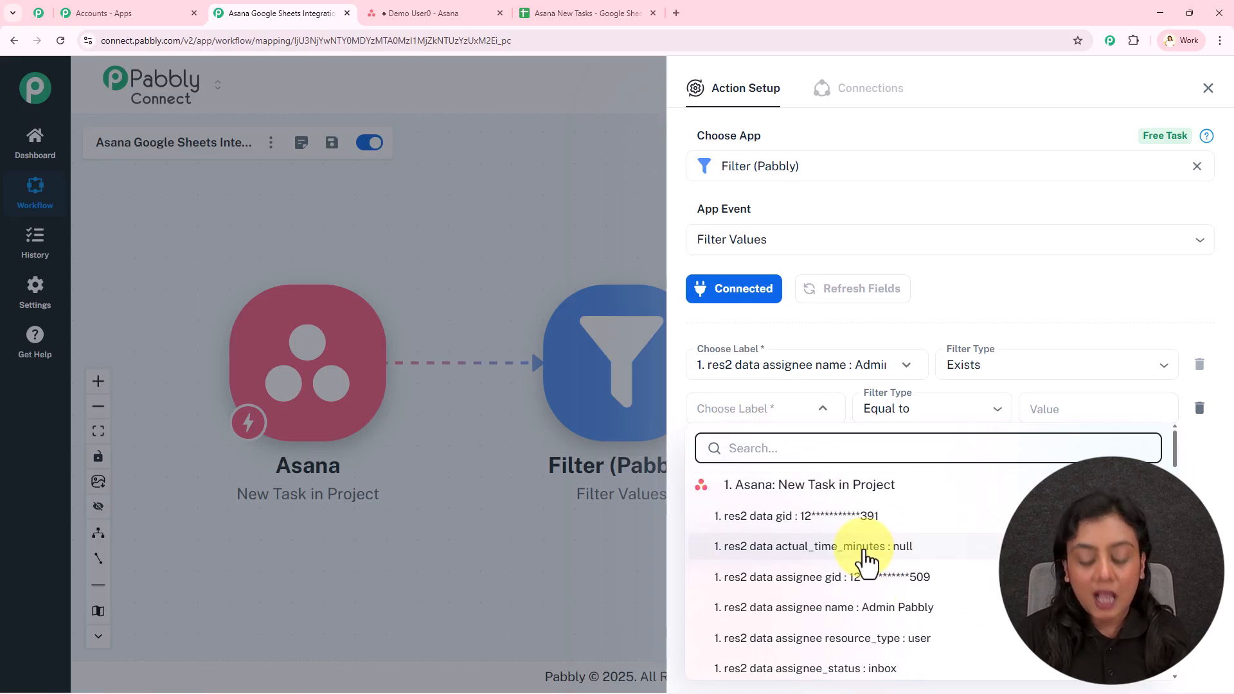
{"action": "type", "text": "name"}
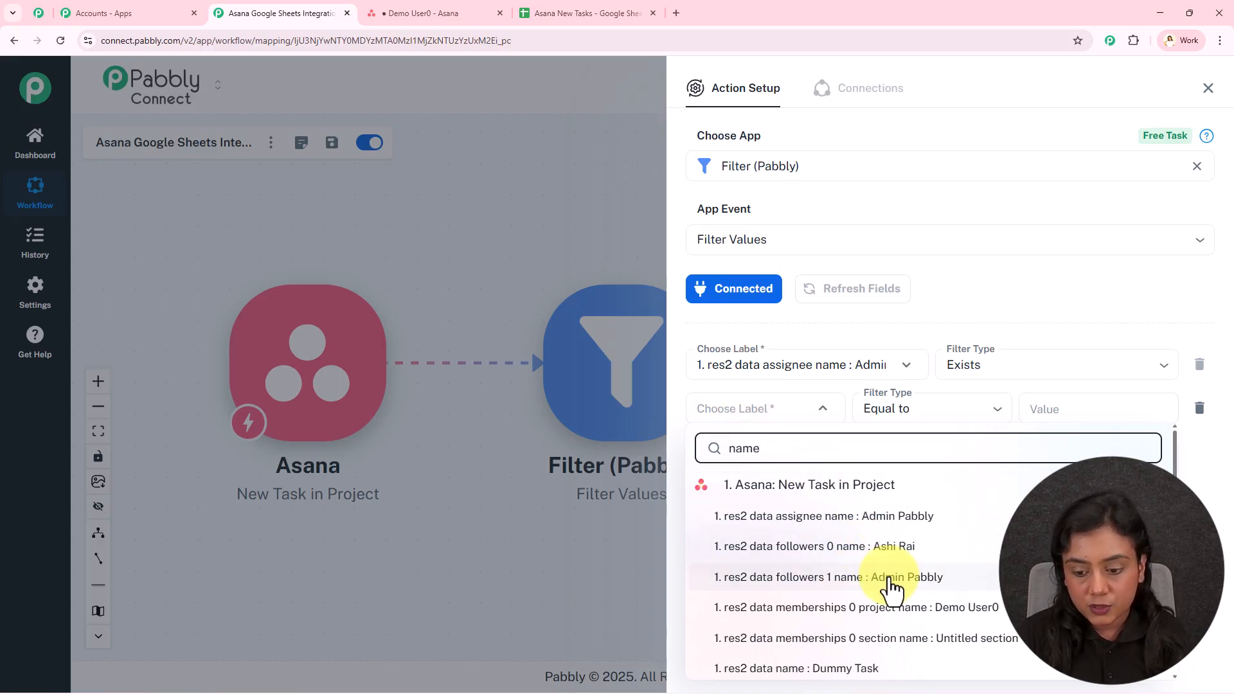
{"action": "scroll", "coordinate": [889, 587], "scroll_direction": "down", "scroll_amount": 1}
{"action": "left_click", "coordinate": [842, 614]}
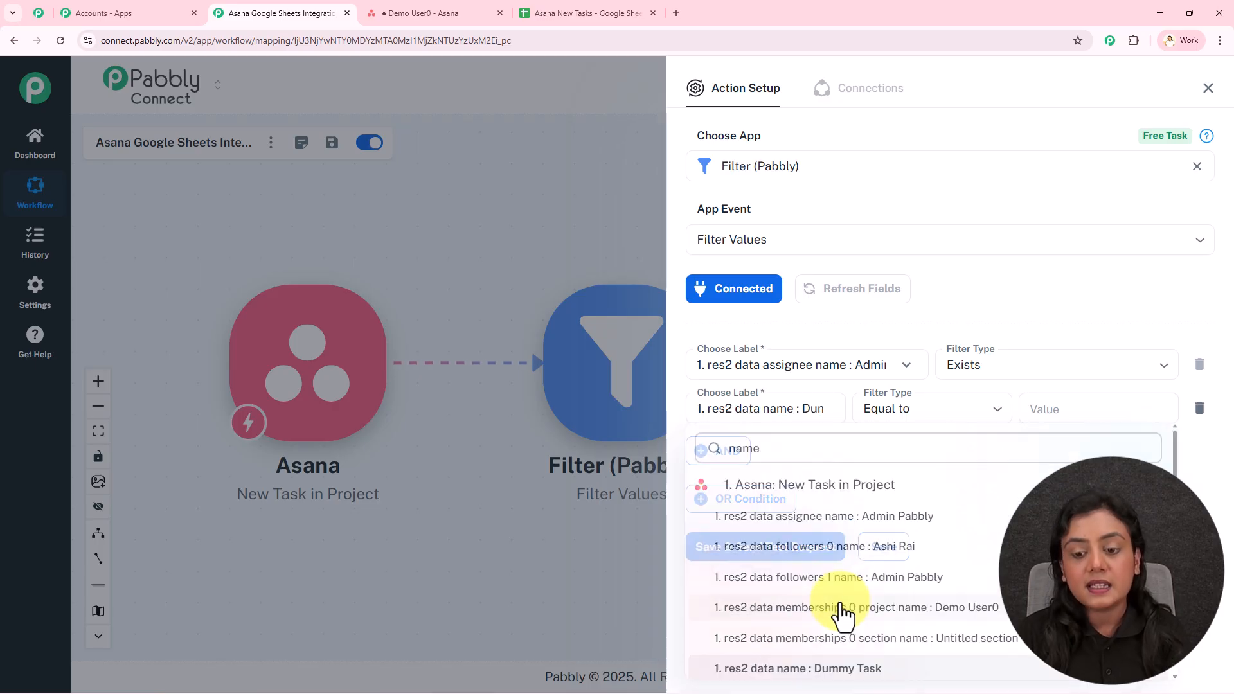
{"action": "left_click", "coordinate": [953, 415]}
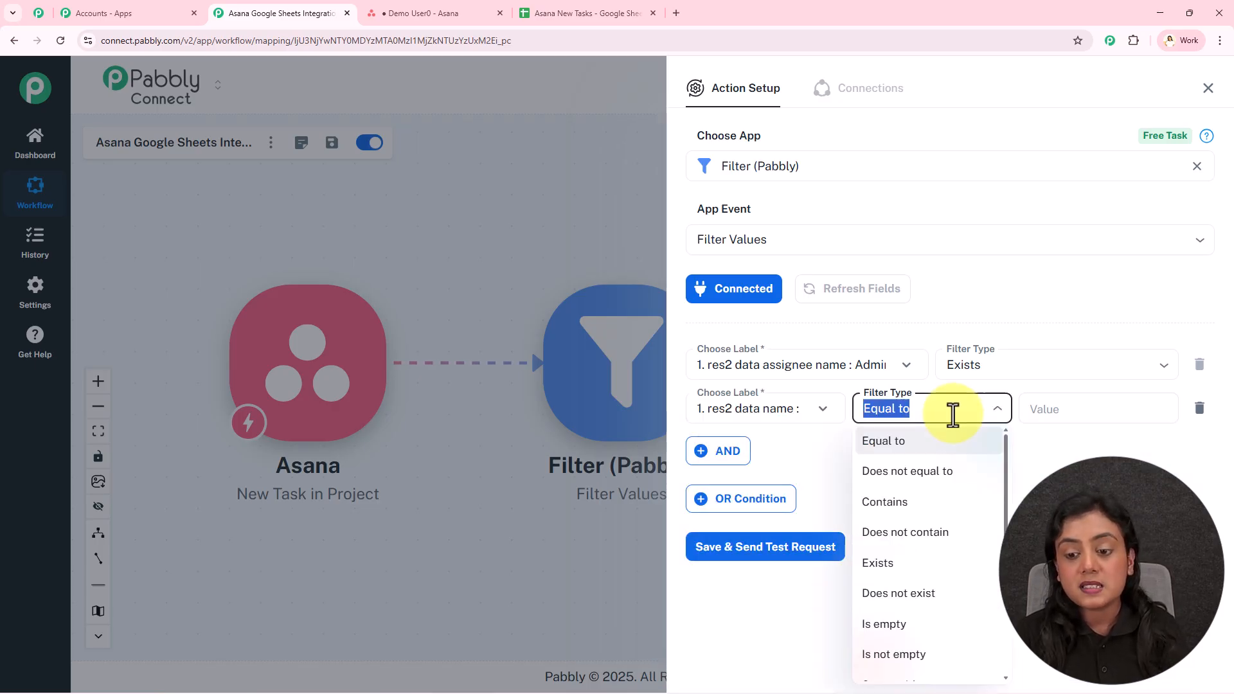
{"action": "left_click", "coordinate": [900, 564]}
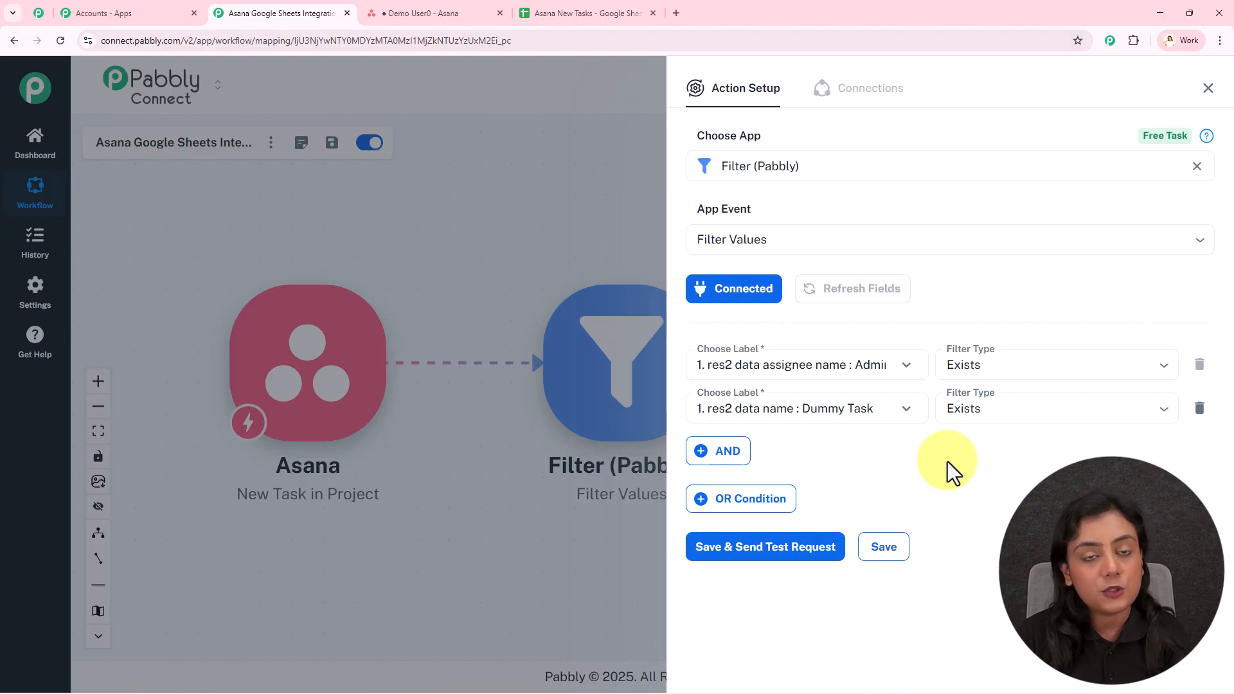
- Save the filter and send a test request, check the returned status and message, and close the filter setup
{"action": "left_click", "coordinate": [831, 540]}
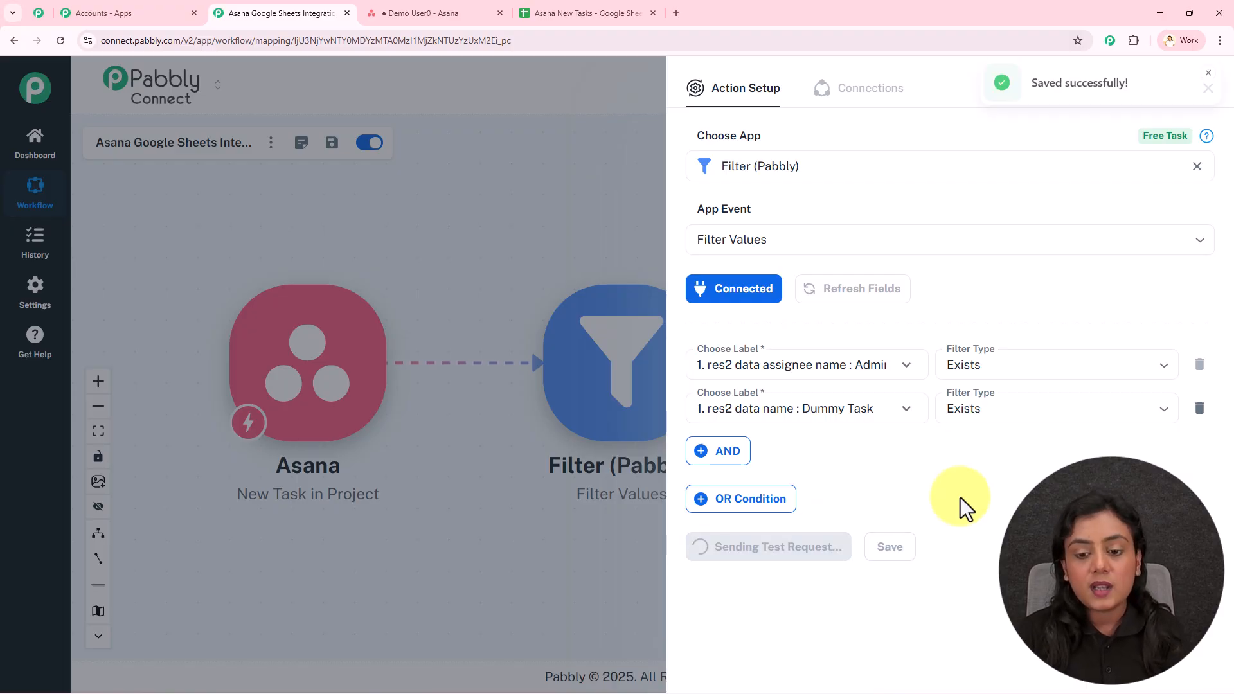
{"action": "scroll", "coordinate": [961, 497], "scroll_direction": "down", "scroll_amount": 3}
{"action": "left_click_drag", "start_coordinate": [773, 507], "coordinate": [701, 520]}
{"action": "left_click_drag", "start_coordinate": [1023, 510], "coordinate": [929, 524]}
{"action": "left_click_drag", "start_coordinate": [797, 556], "coordinate": [715, 557]}
{"action": "key", "text": "Tab"}
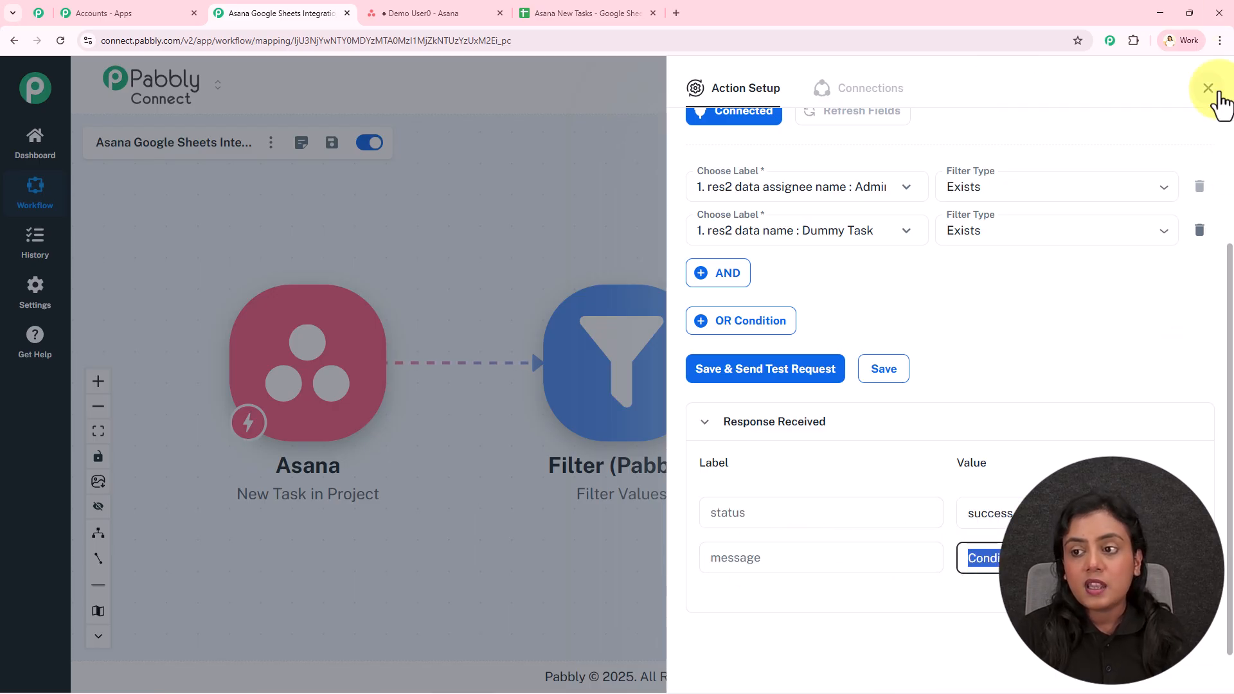
{"action": "left_click", "coordinate": [1209, 89]}
- Switch to Asana to look over the tasks on the Demo User0 board, and return to Pabbly Connect
{"action": "left_click_drag", "start_coordinate": [615, 212], "coordinate": [677, 234]}
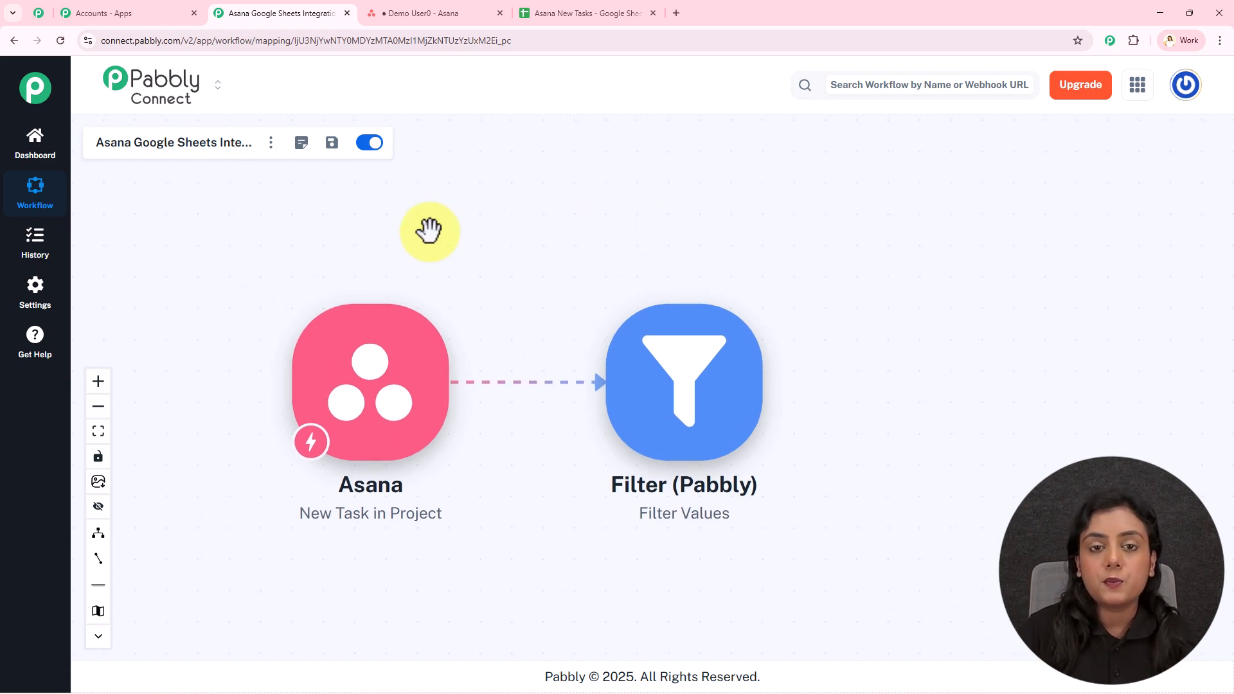
{"action": "left_click", "coordinate": [414, 13]}
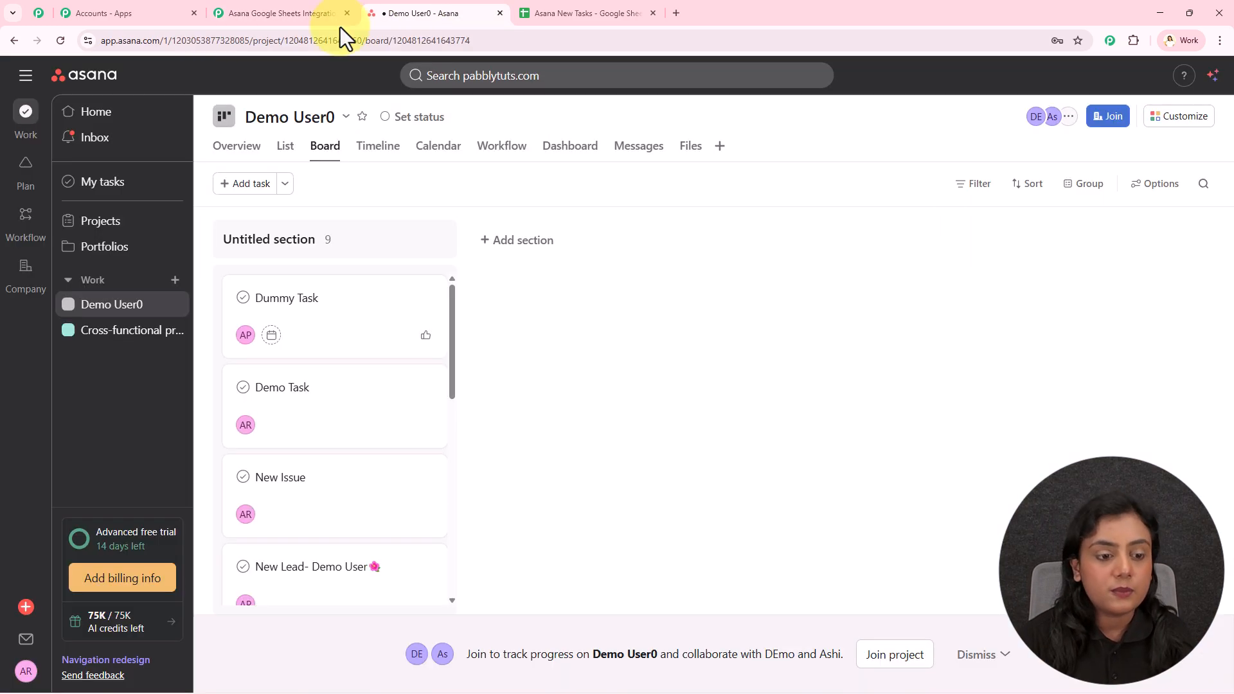
{"action": "left_click", "coordinate": [240, 13]}
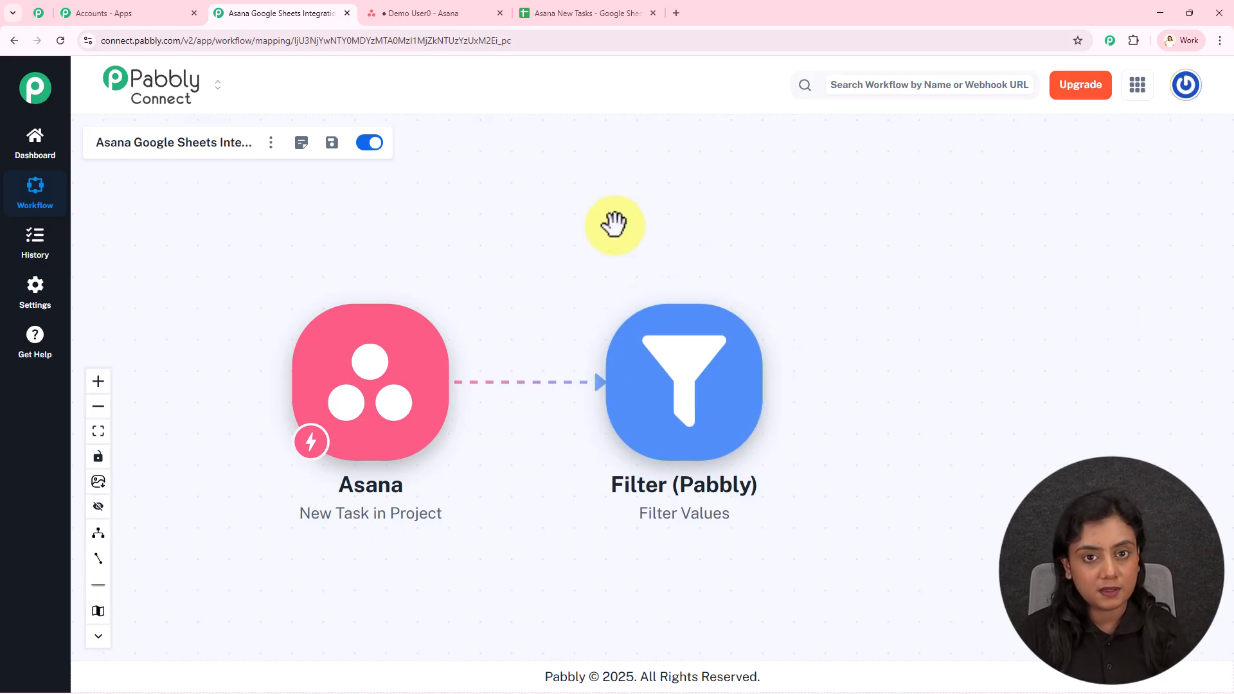
- Add a Google Sheets action after the filter with the Add New Row event
{"action": "left_click_drag", "start_coordinate": [771, 241], "coordinate": [642, 247]}
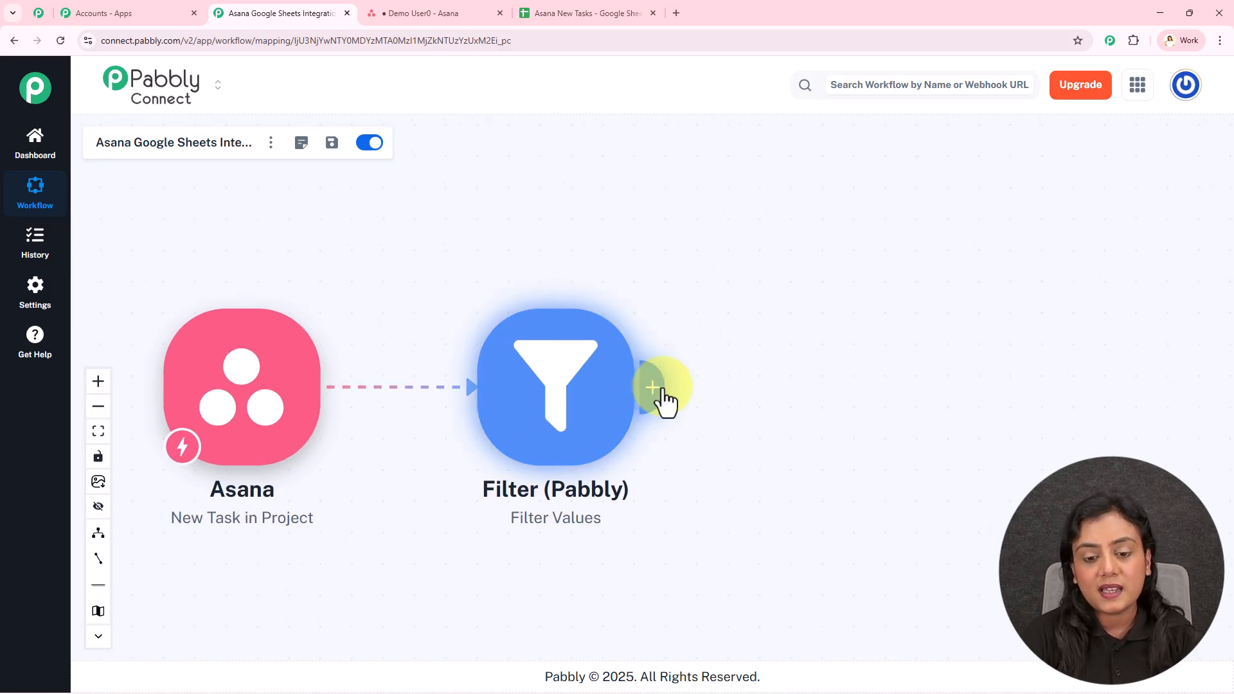
{"action": "left_click", "coordinate": [660, 393]}
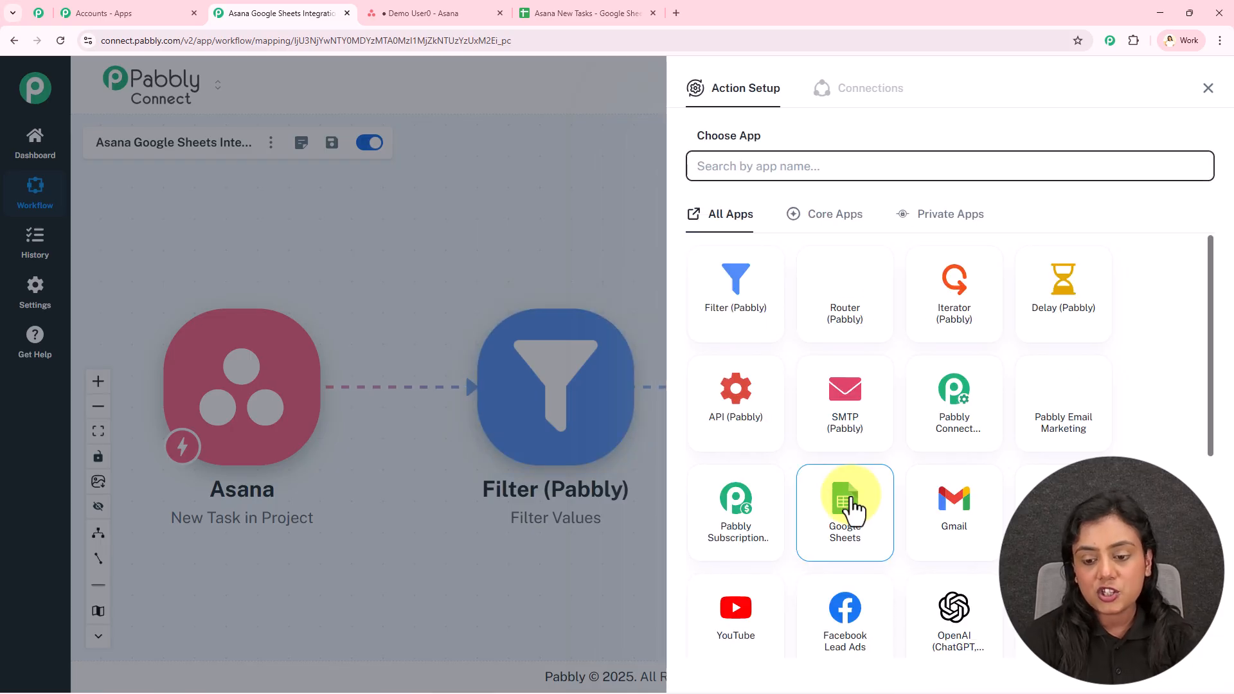
{"action": "left_click", "coordinate": [850, 505]}
{"action": "left_click", "coordinate": [862, 248]}
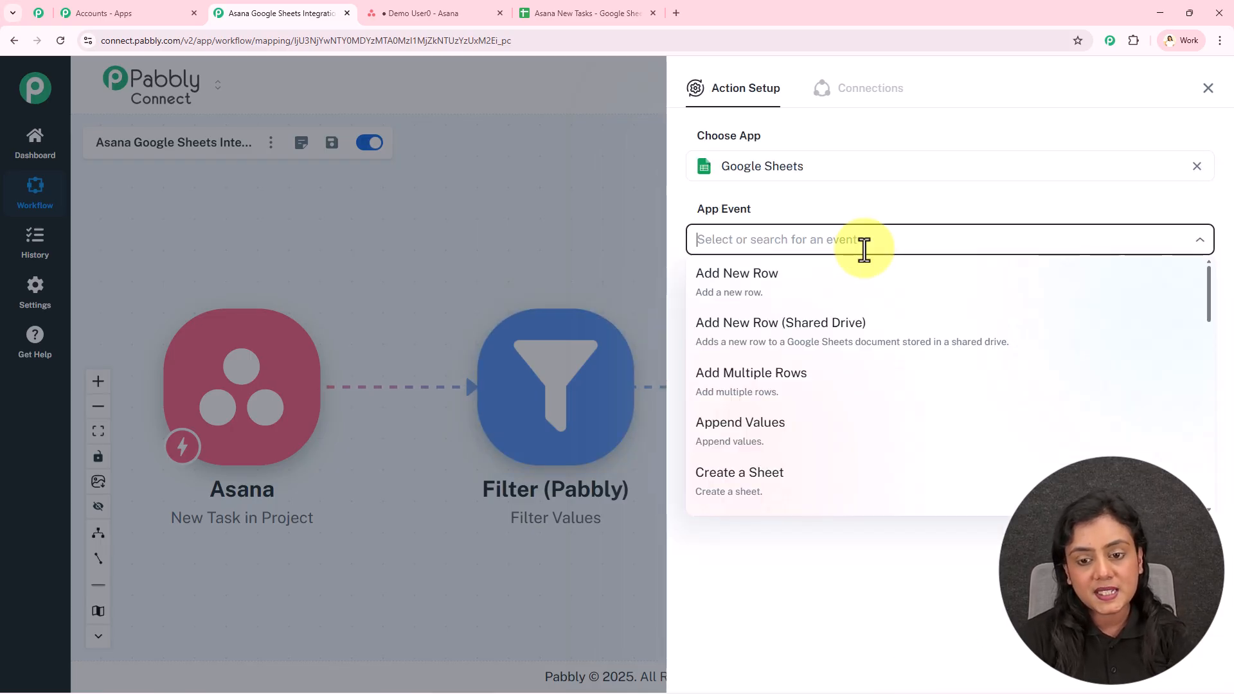
{"action": "left_click", "coordinate": [854, 301]}
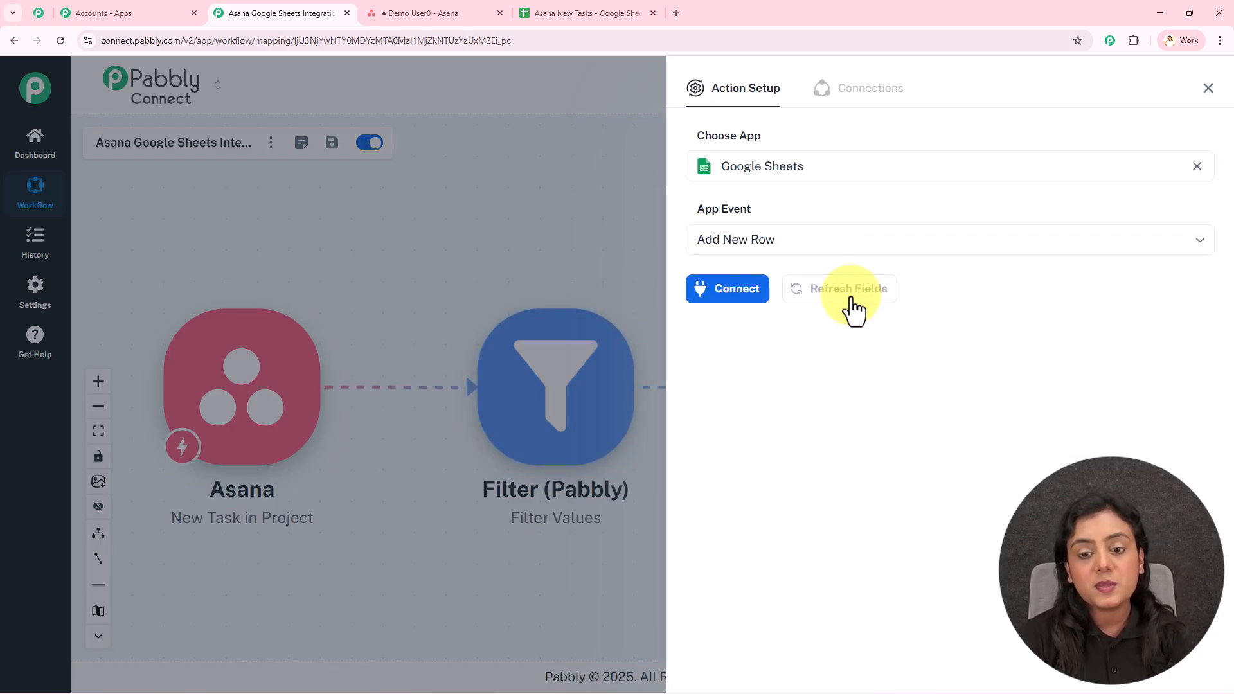
- Create a new Google Sheets connection, sign in with the work Google account, and grant the requested access
{"action": "left_click", "coordinate": [735, 298]}
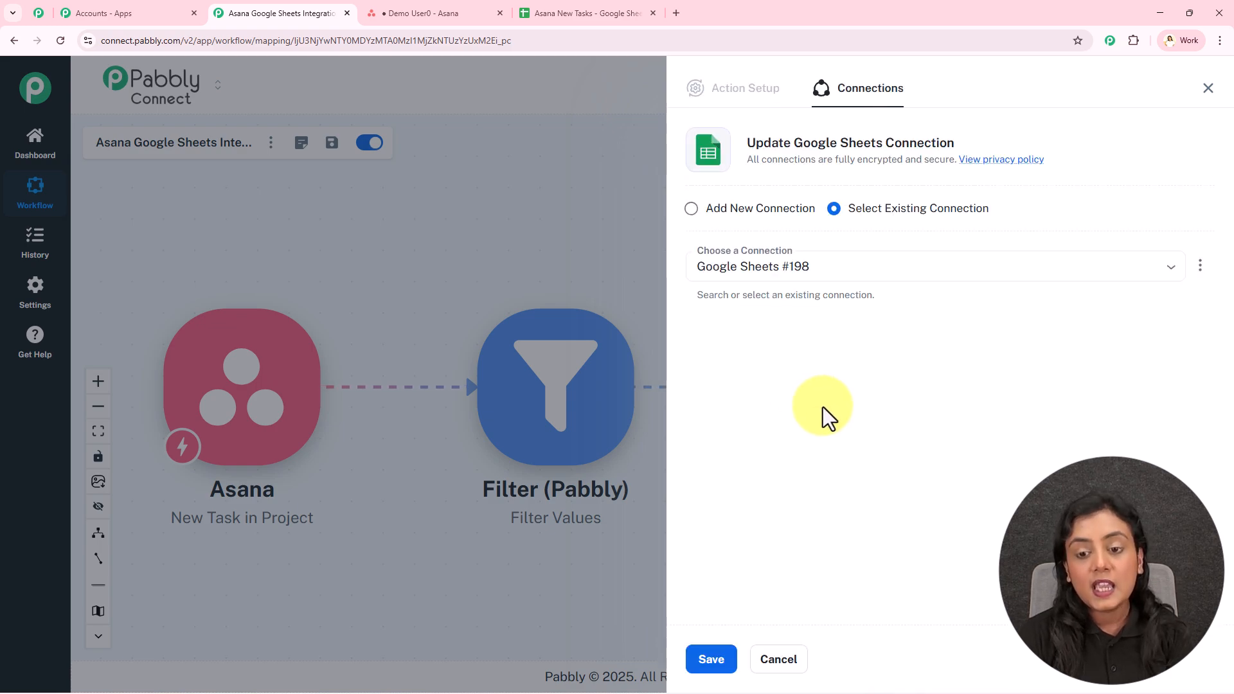
{"action": "left_click", "coordinate": [843, 275]}
{"action": "left_click", "coordinate": [861, 238]}
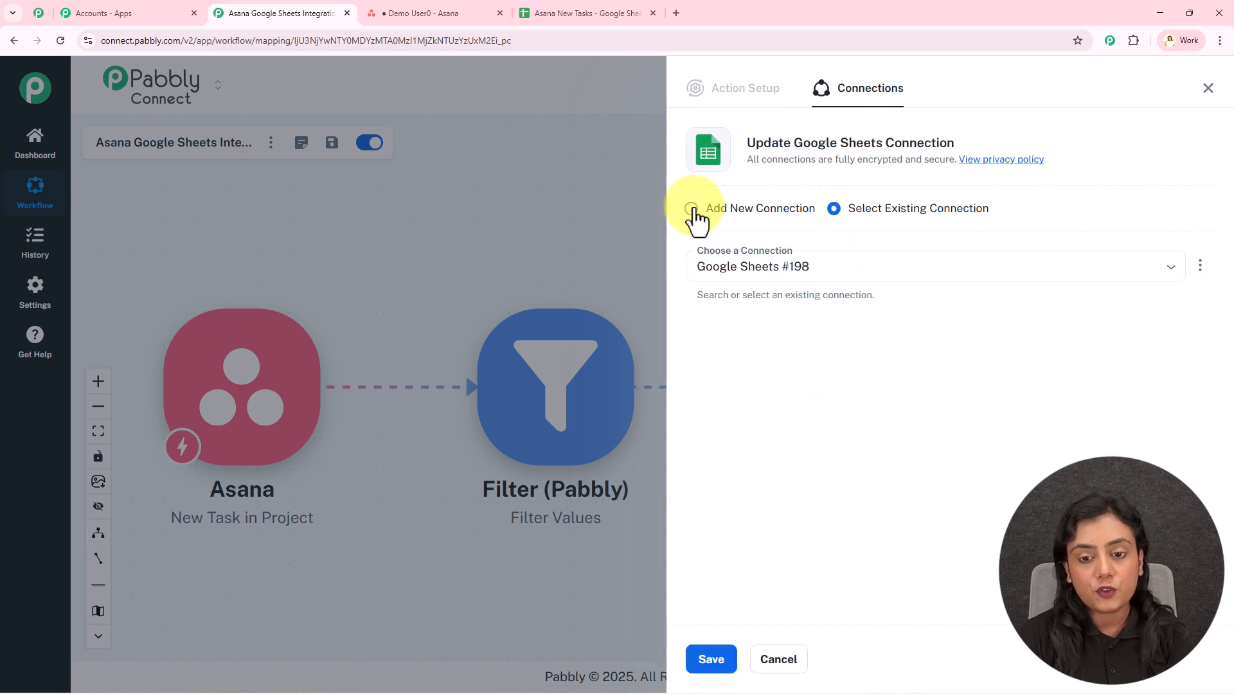
{"action": "left_click", "coordinate": [693, 210]}
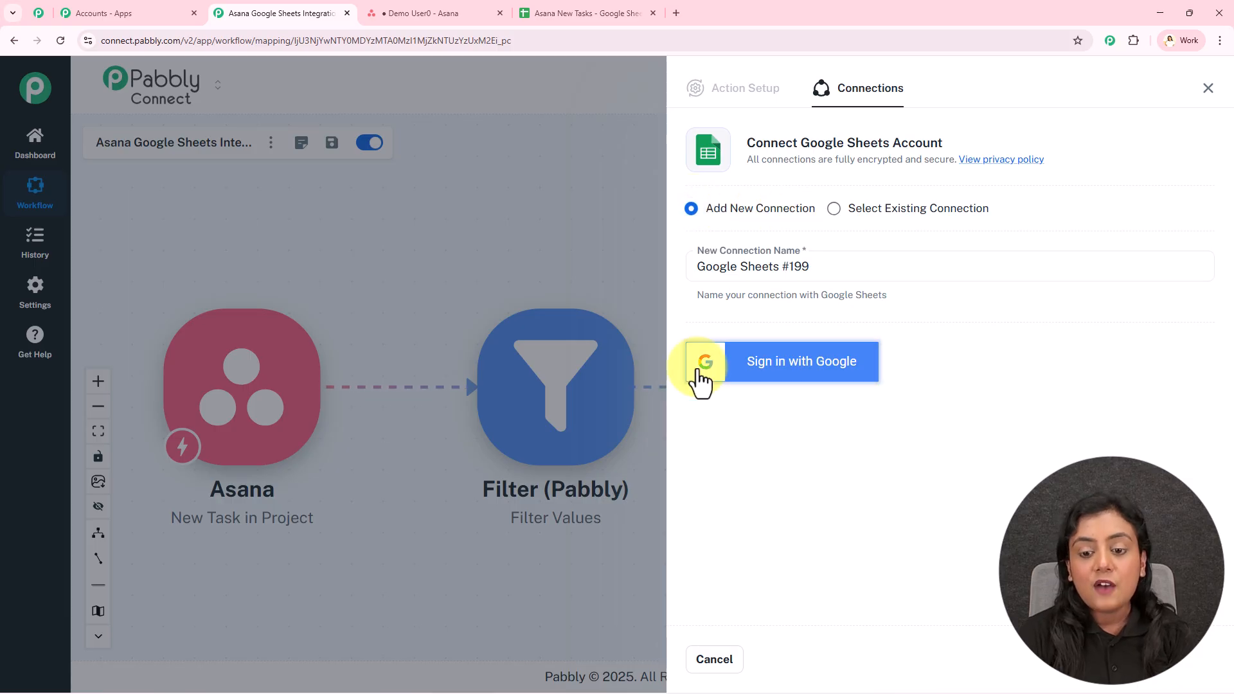
{"action": "left_click", "coordinate": [829, 370]}
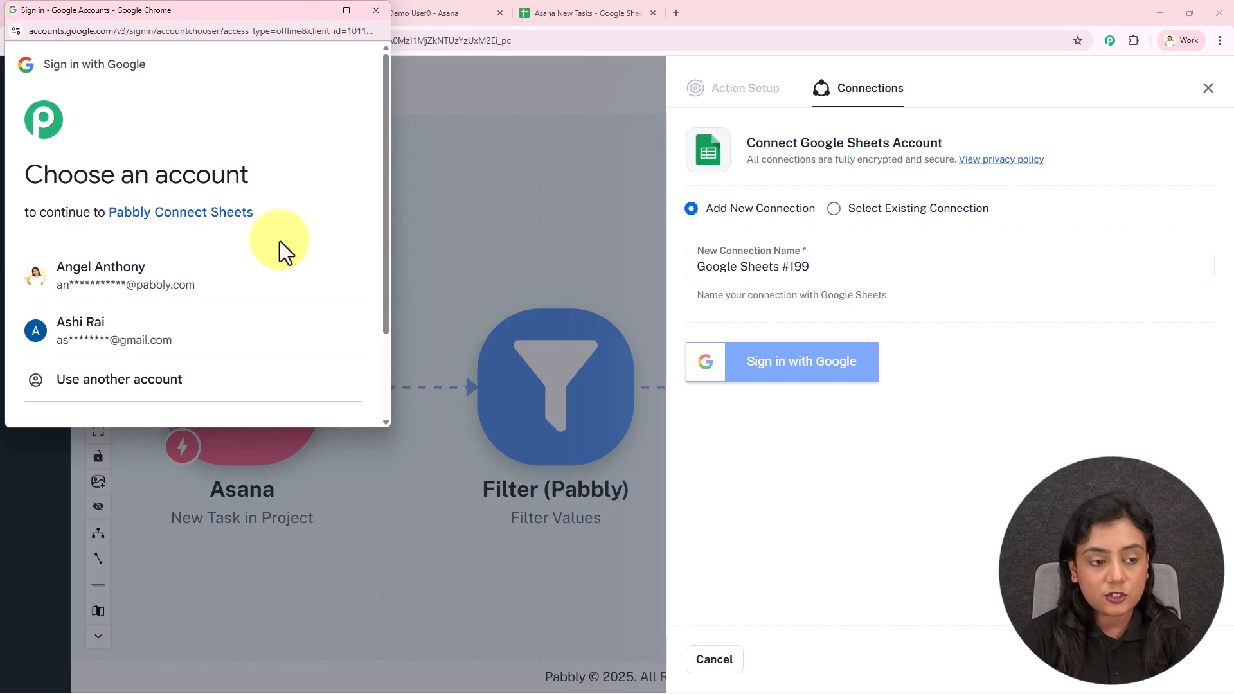
{"action": "left_click", "coordinate": [260, 286]}
{"action": "scroll", "coordinate": [268, 264], "scroll_direction": "down", "scroll_amount": 5}
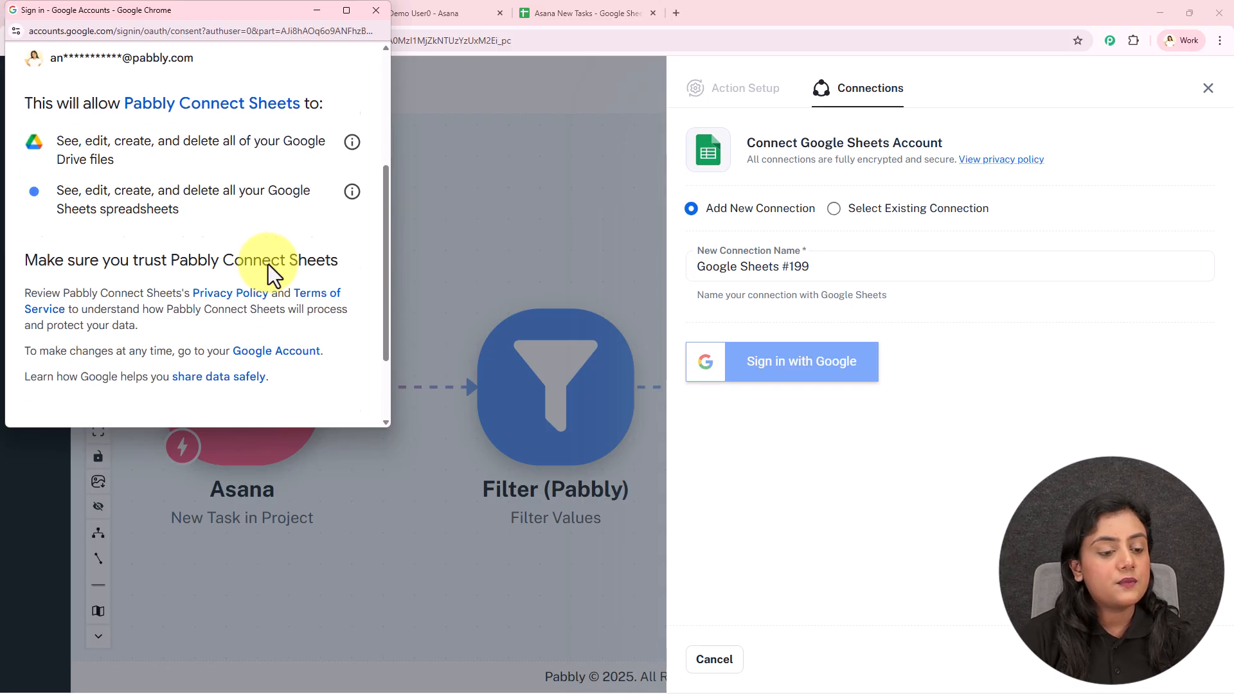
{"action": "left_click", "coordinate": [276, 342]}
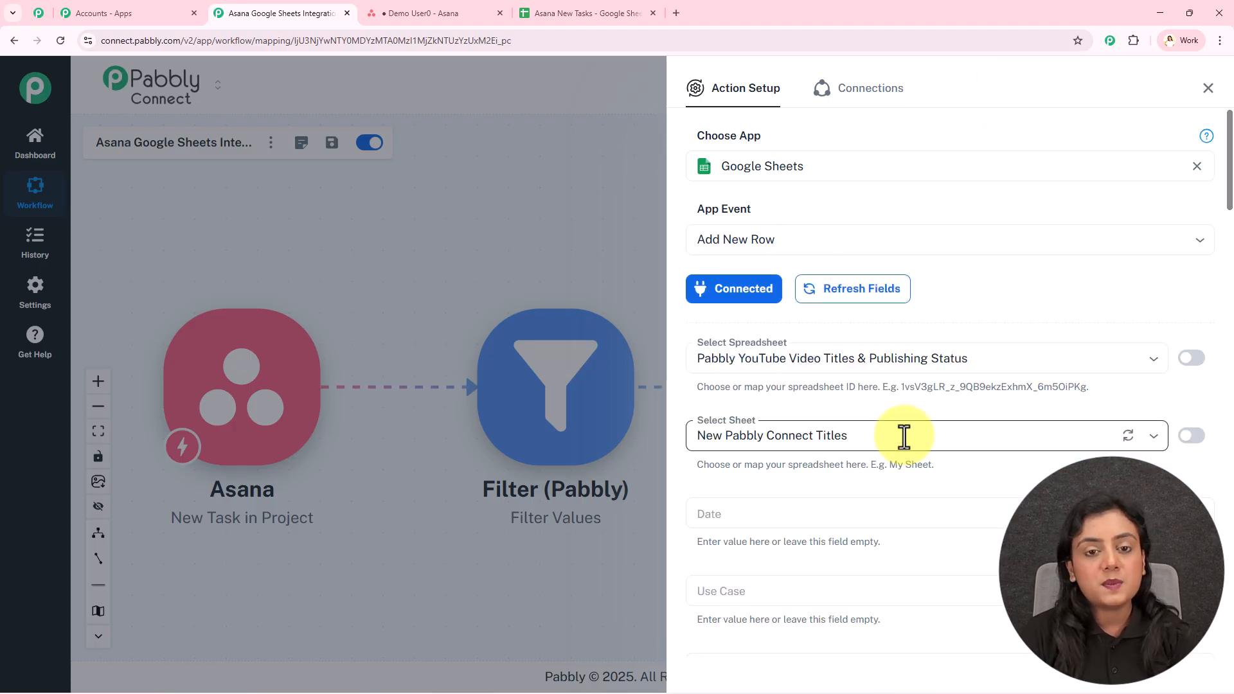
- Choose the Asana New Tasks spreadsheet for the new row, checking its title and sheet name in Google Sheets
{"action": "left_click", "coordinate": [635, 13]}
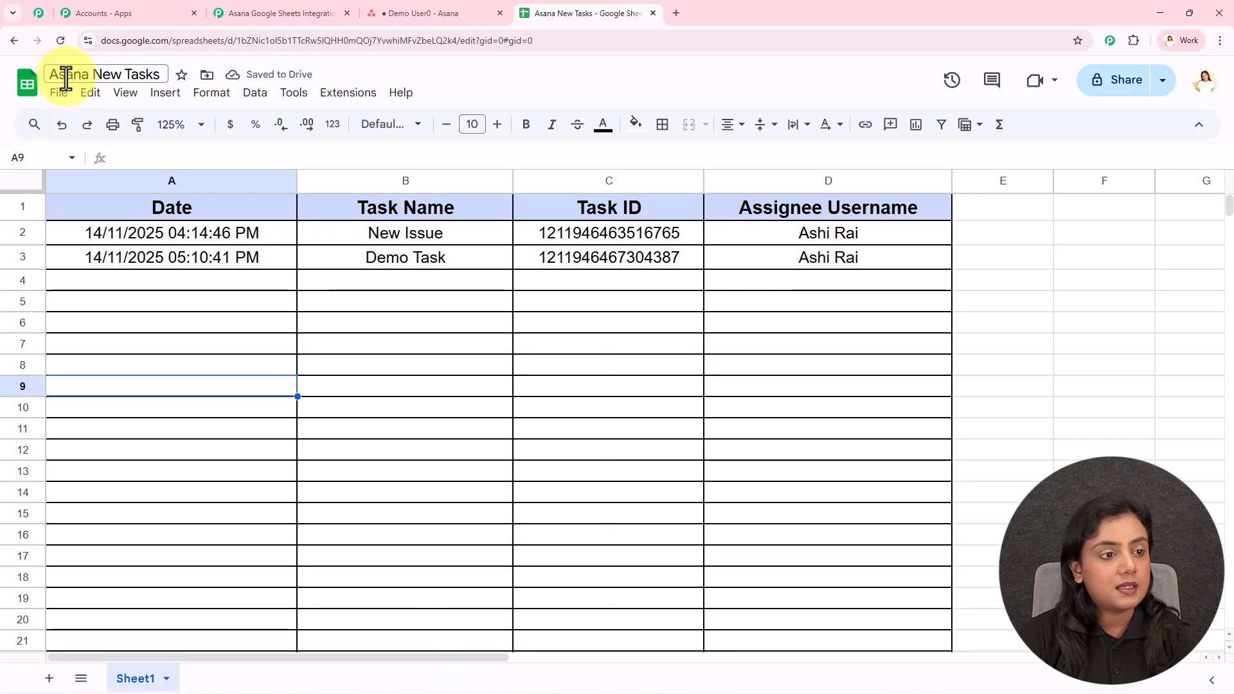
{"action": "left_click", "coordinate": [241, 14]}
{"action": "left_click", "coordinate": [887, 358]}
{"action": "left_click", "coordinate": [860, 418]}
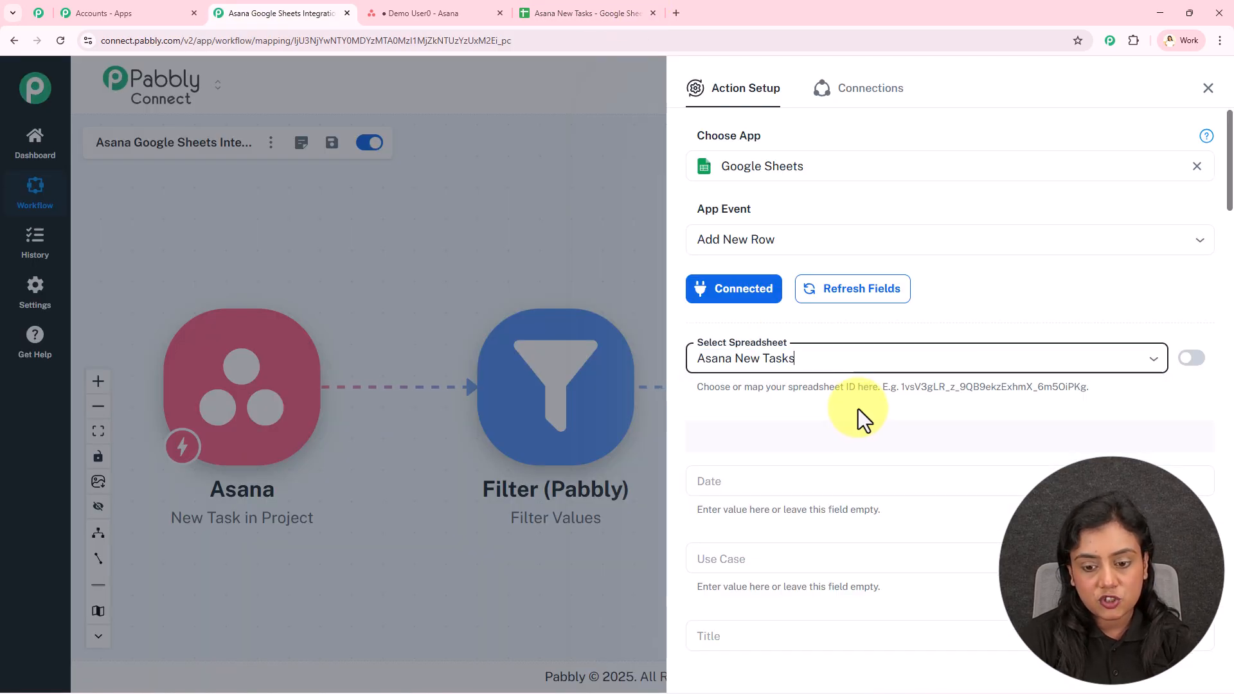
{"action": "left_click", "coordinate": [577, 14]}
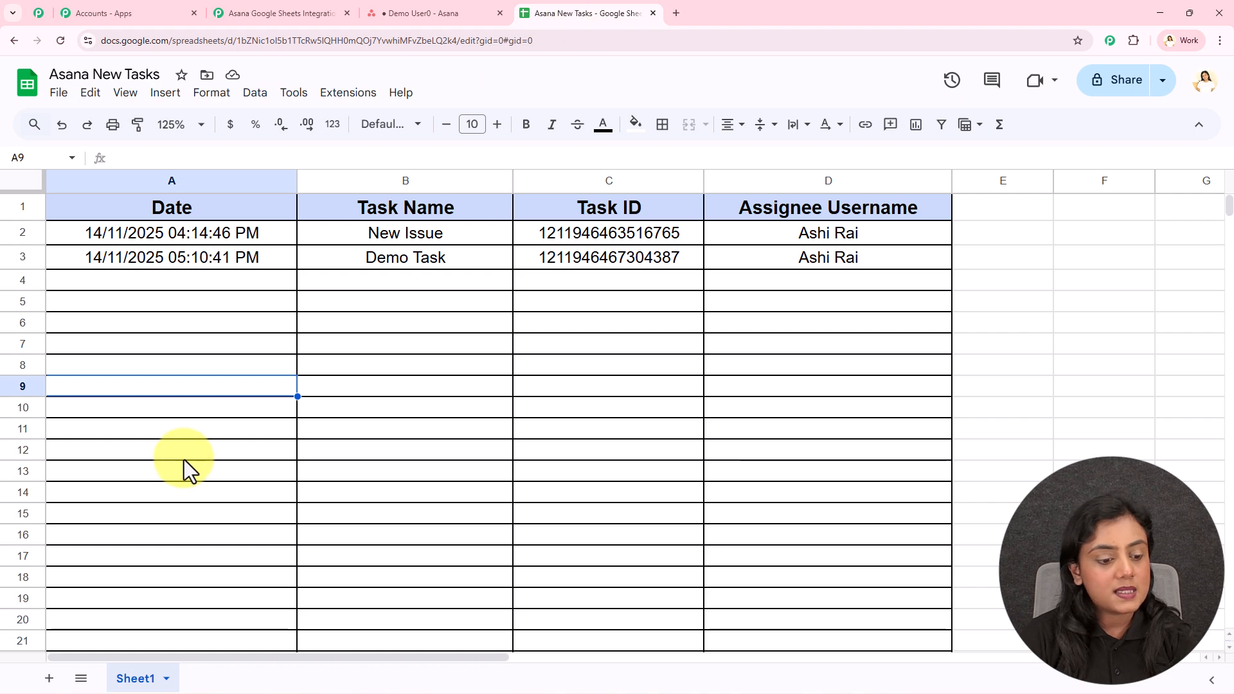
{"action": "left_click", "coordinate": [307, 3]}
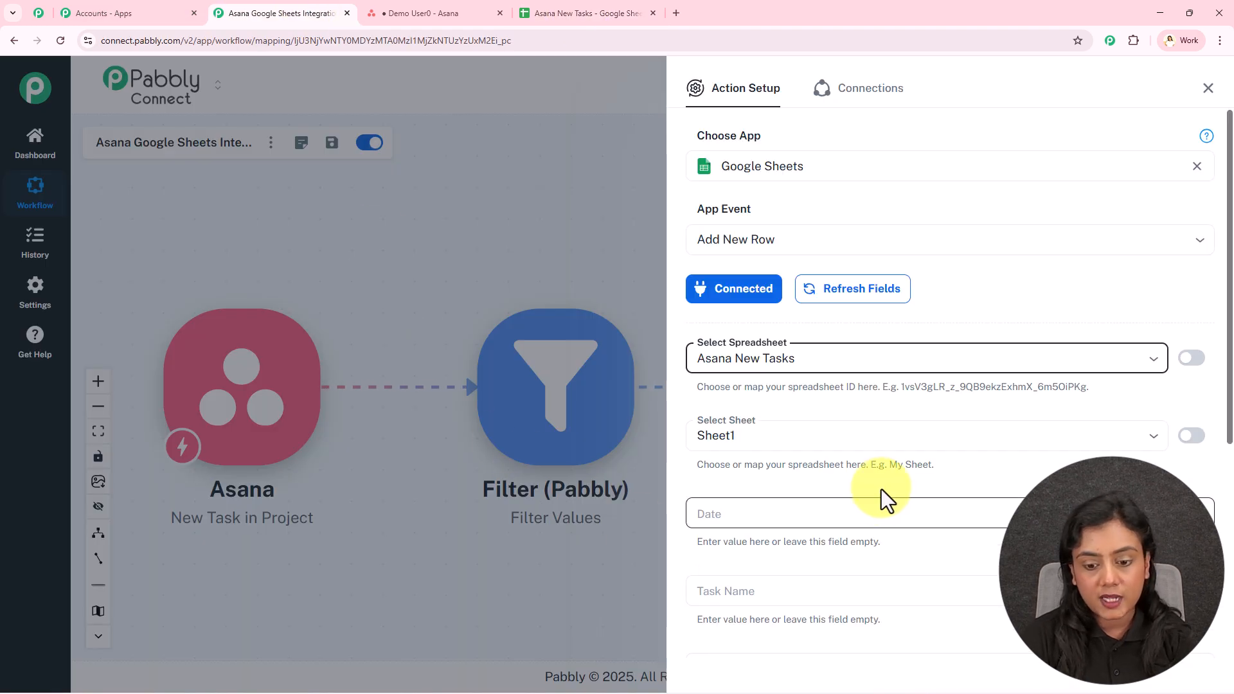
- Look up the Asana created_at fields for the Date column, save the Google Sheets action without mapping them, and close its setup
{"action": "scroll", "coordinate": [877, 504], "scroll_direction": "down", "scroll_amount": 3}
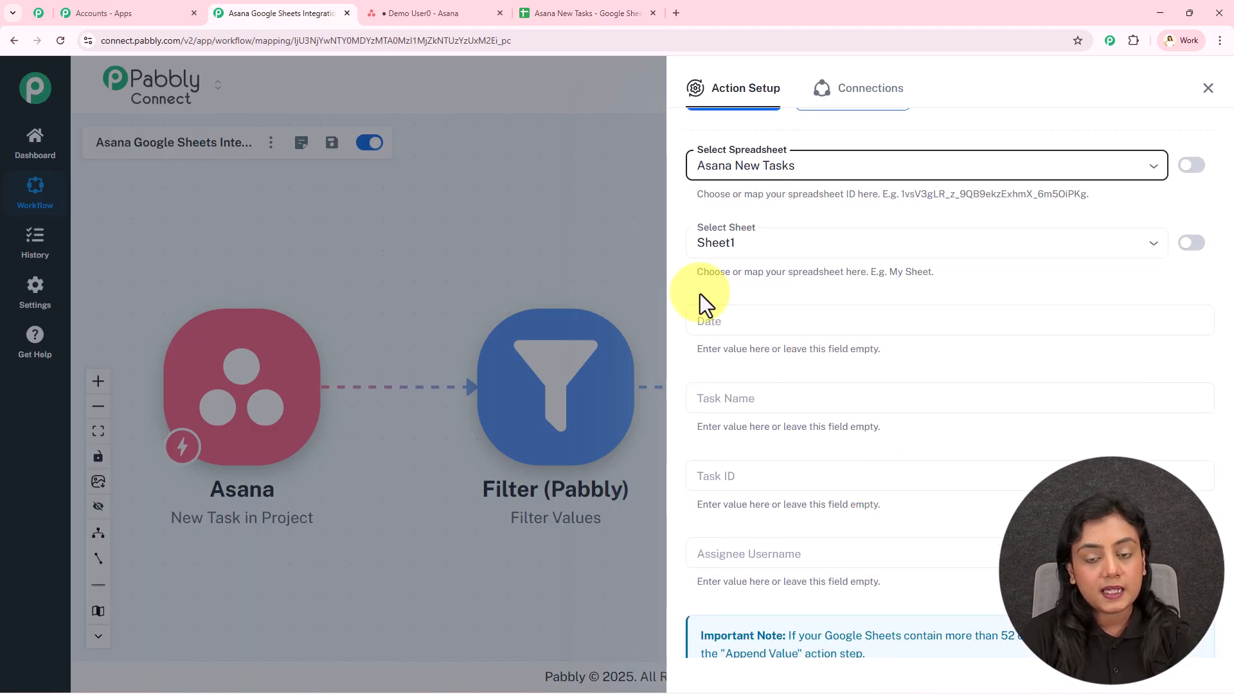
{"action": "left_click", "coordinate": [711, 320]}
{"action": "type", "text": "cre"}
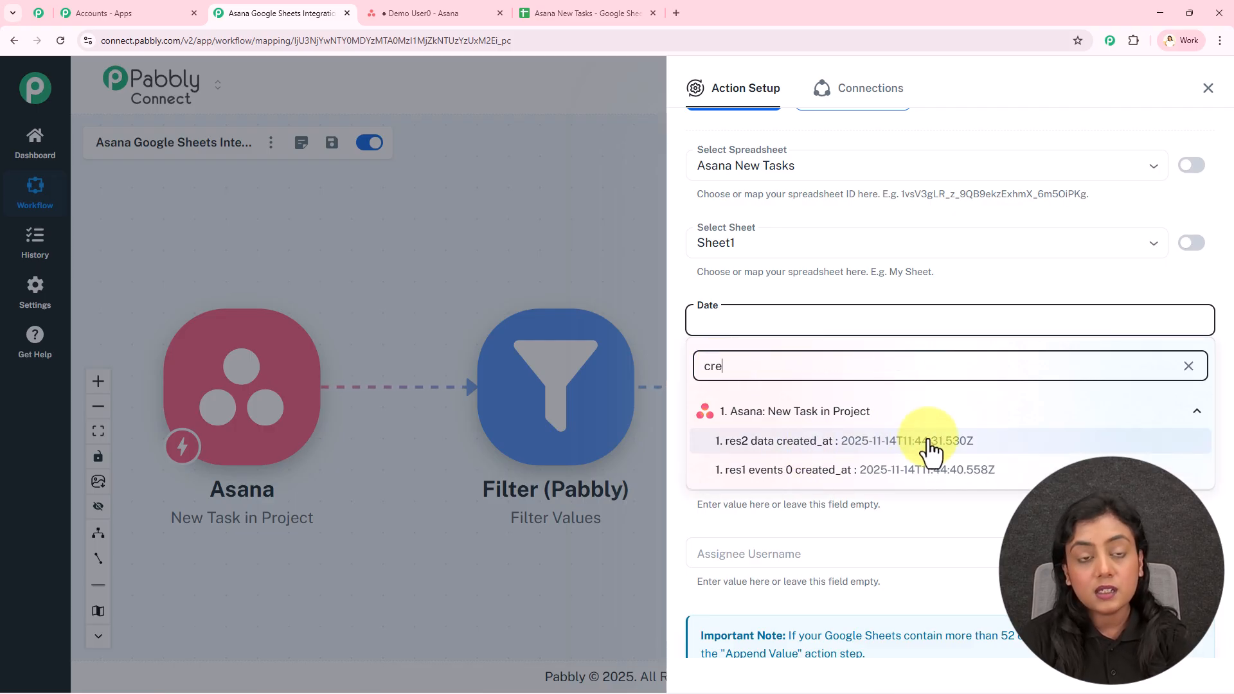
{"action": "left_click", "coordinate": [932, 279]}
{"action": "scroll", "coordinate": [881, 444], "scroll_direction": "down", "scroll_amount": 3}
{"action": "left_click", "coordinate": [881, 601]}
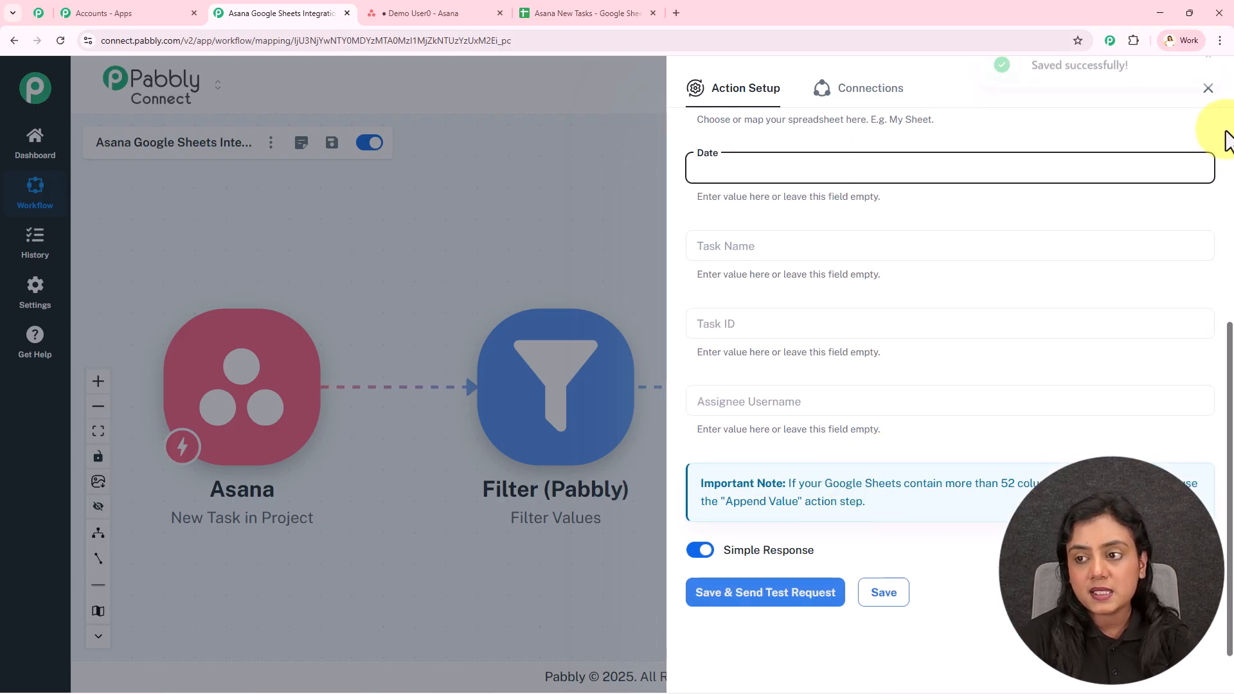
{"action": "left_click", "coordinate": [1209, 88]}
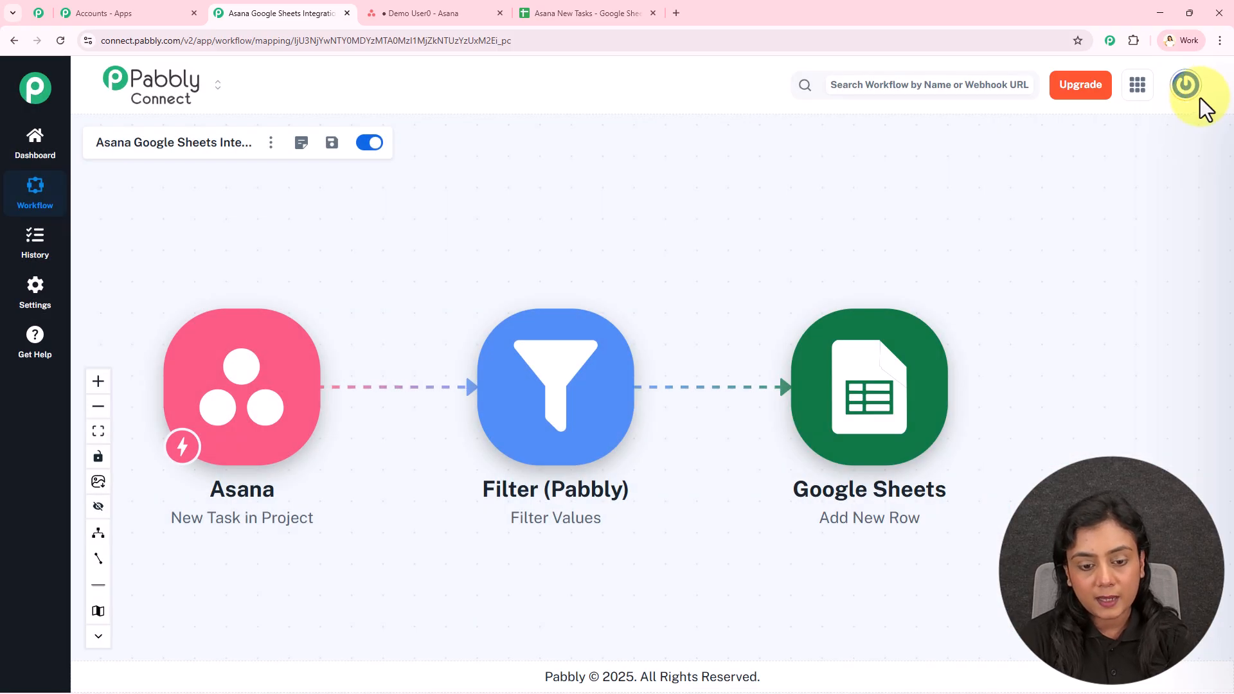
- Insert a DateTime Formatter (Pabbly) action after the filter with the Format Date with Time Zone event, and connect it
{"action": "left_click", "coordinate": [651, 387]}
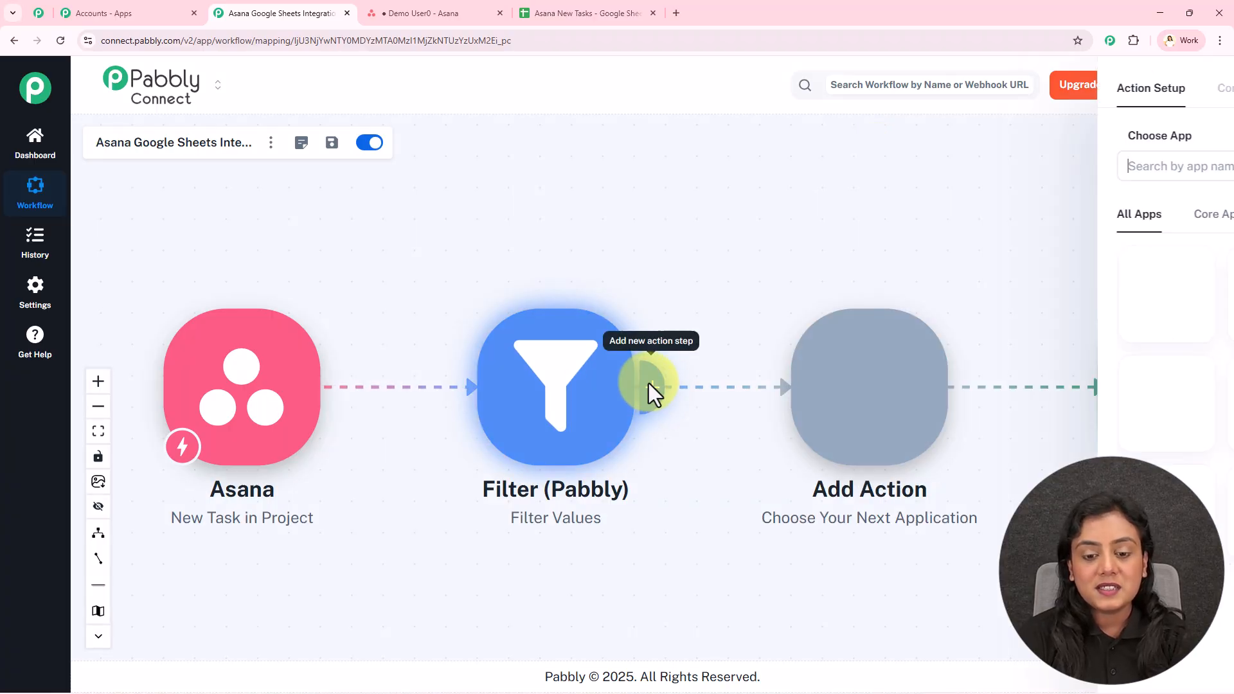
{"action": "type", "text": "Date"}
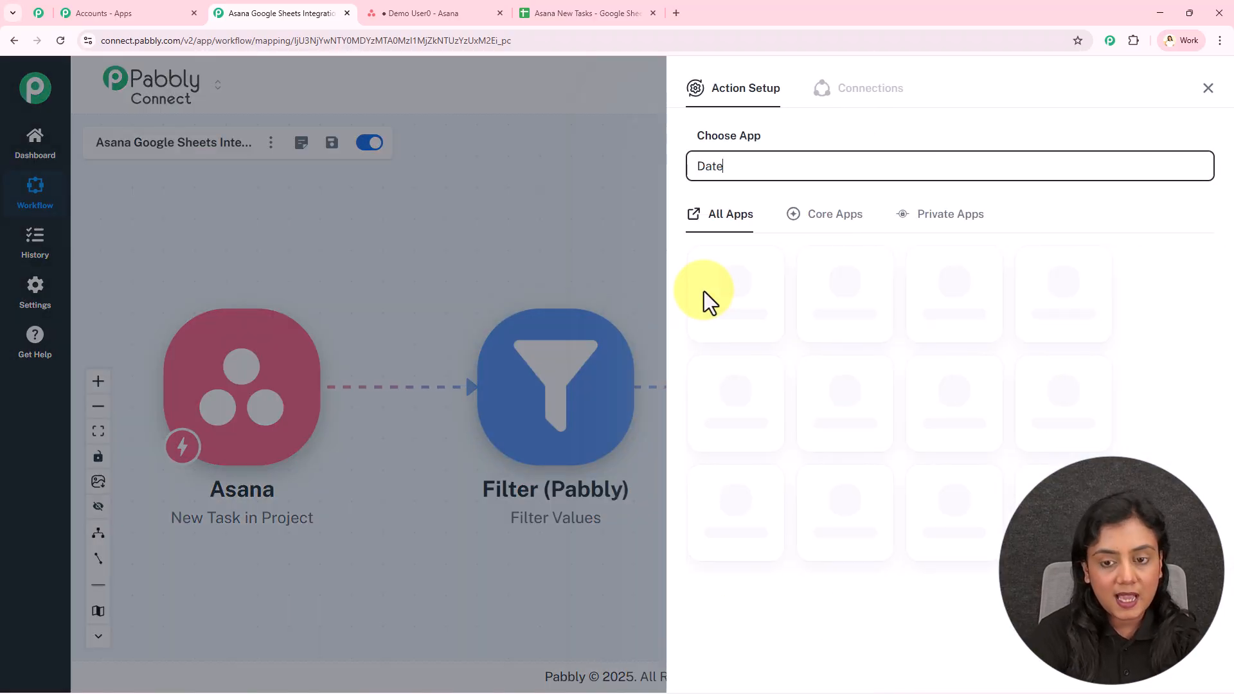
{"action": "left_click", "coordinate": [711, 283]}
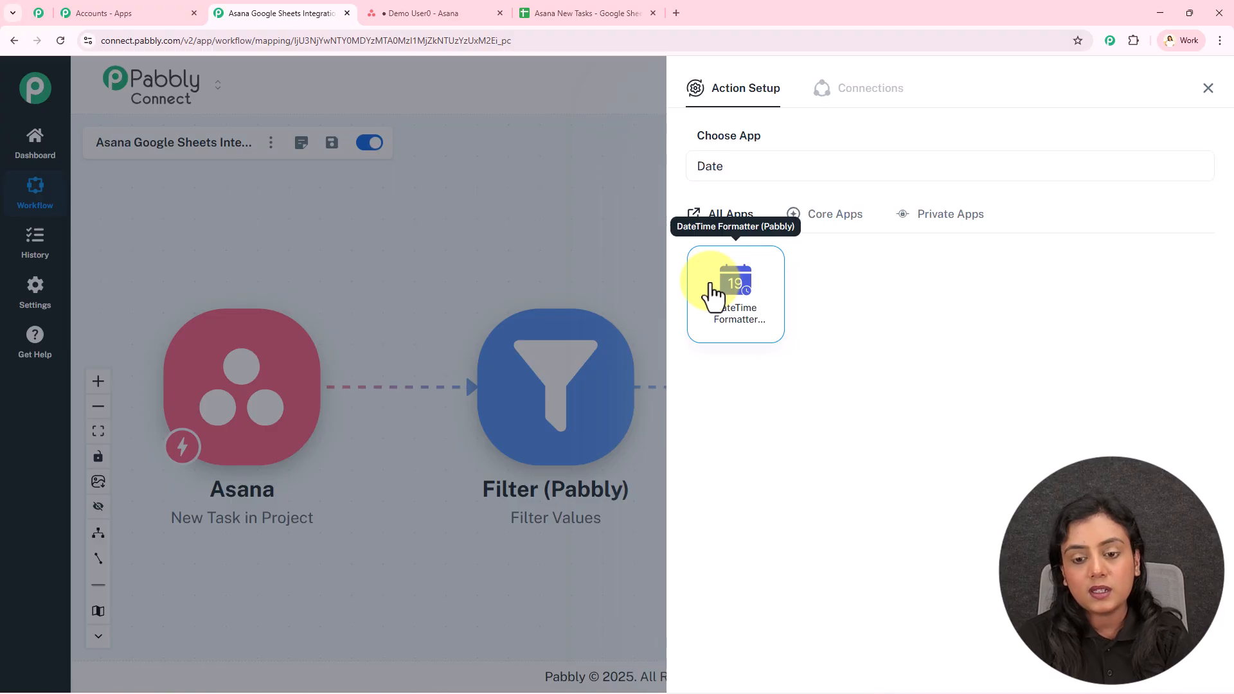
{"action": "left_click", "coordinate": [795, 244]}
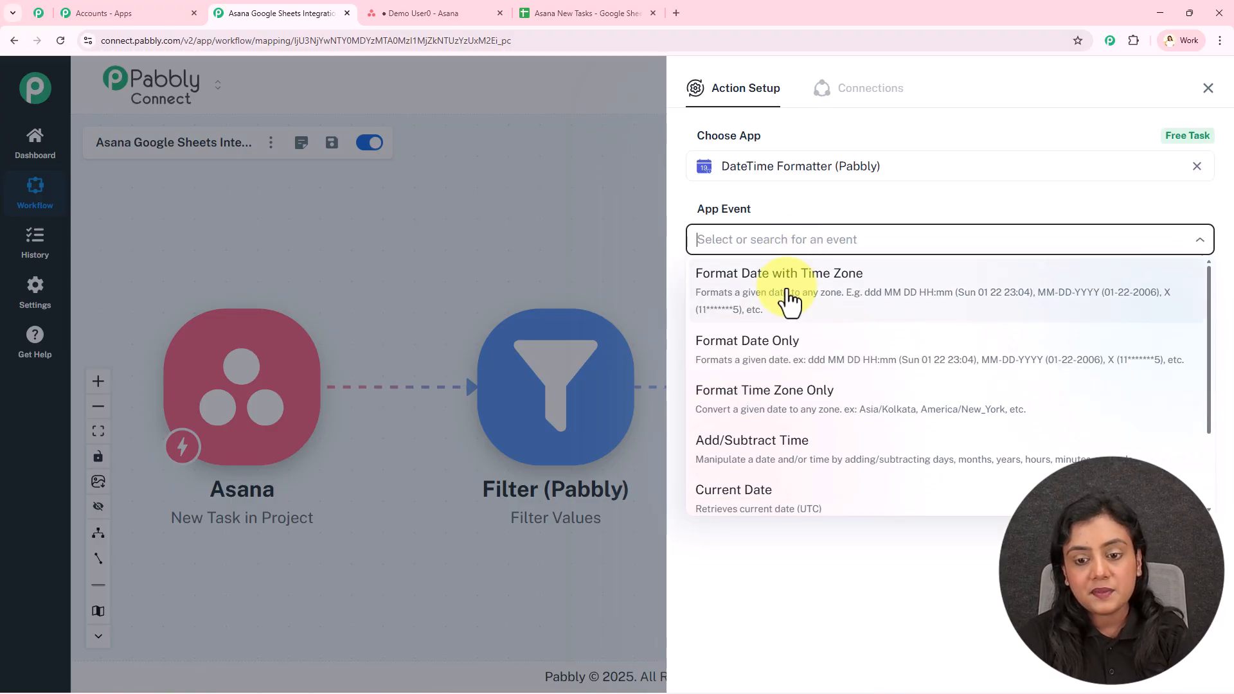
{"action": "left_click", "coordinate": [791, 298]}
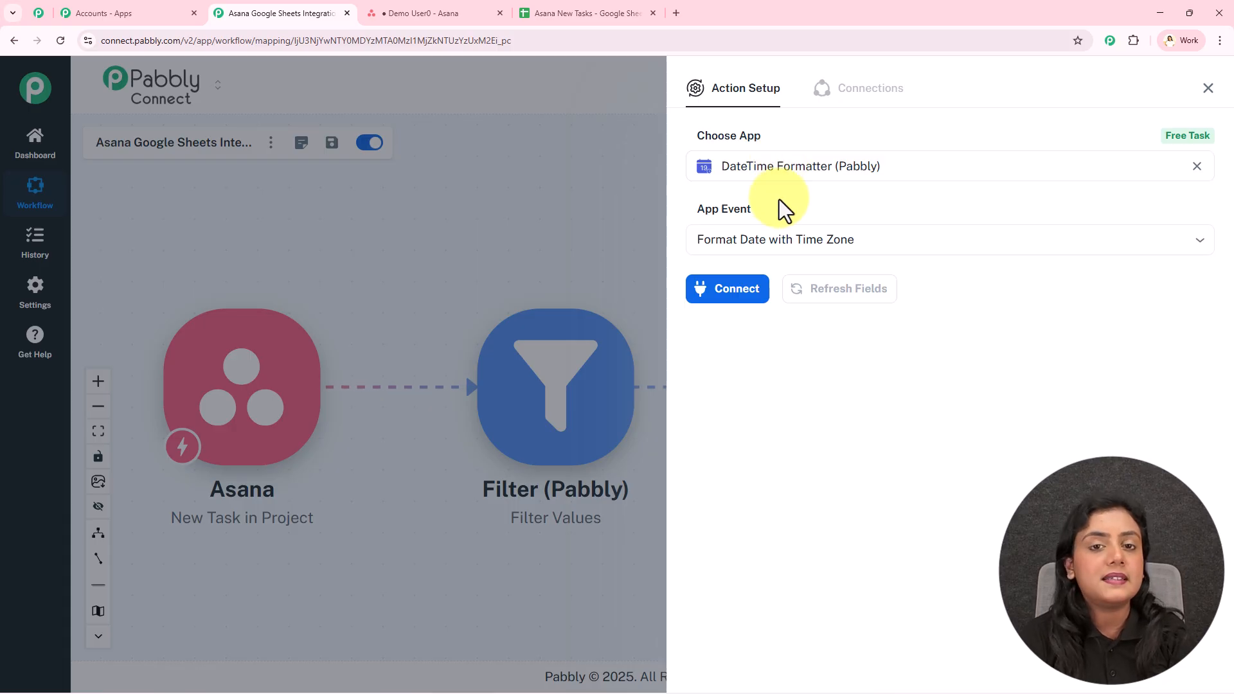
{"action": "left_click", "coordinate": [727, 296]}
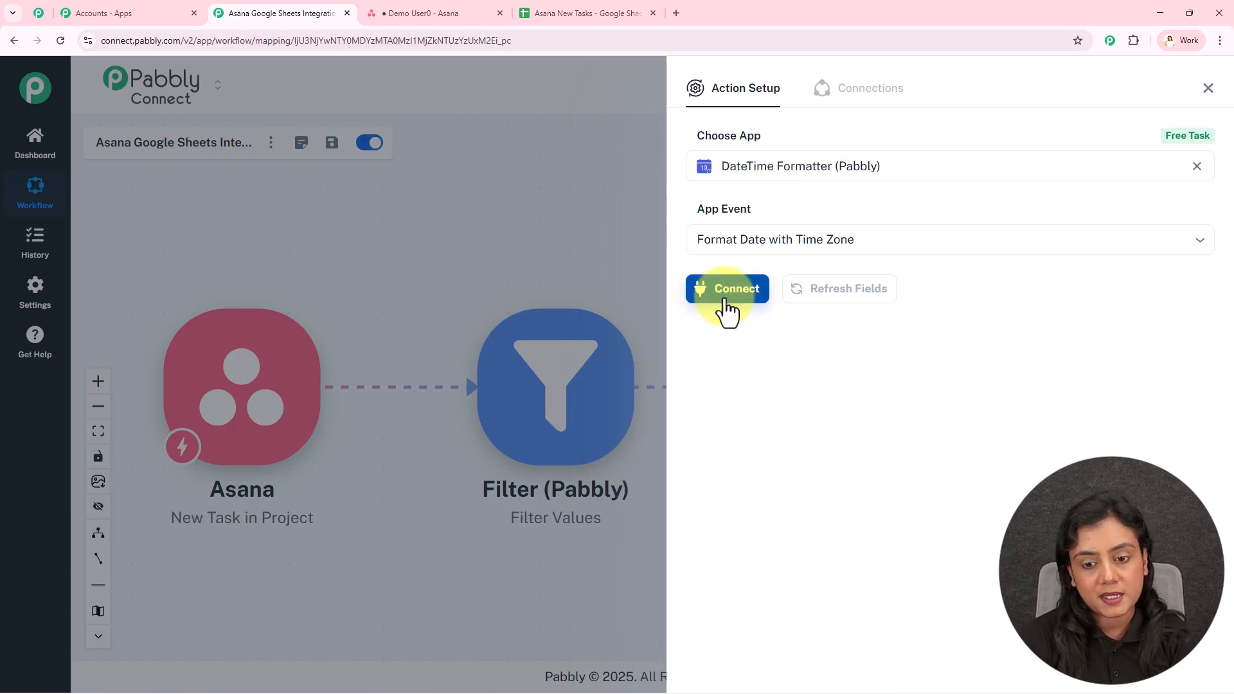
- Map the formatter's Date field to the Asana value "res2 data created_at"
{"action": "left_click", "coordinate": [746, 359]}
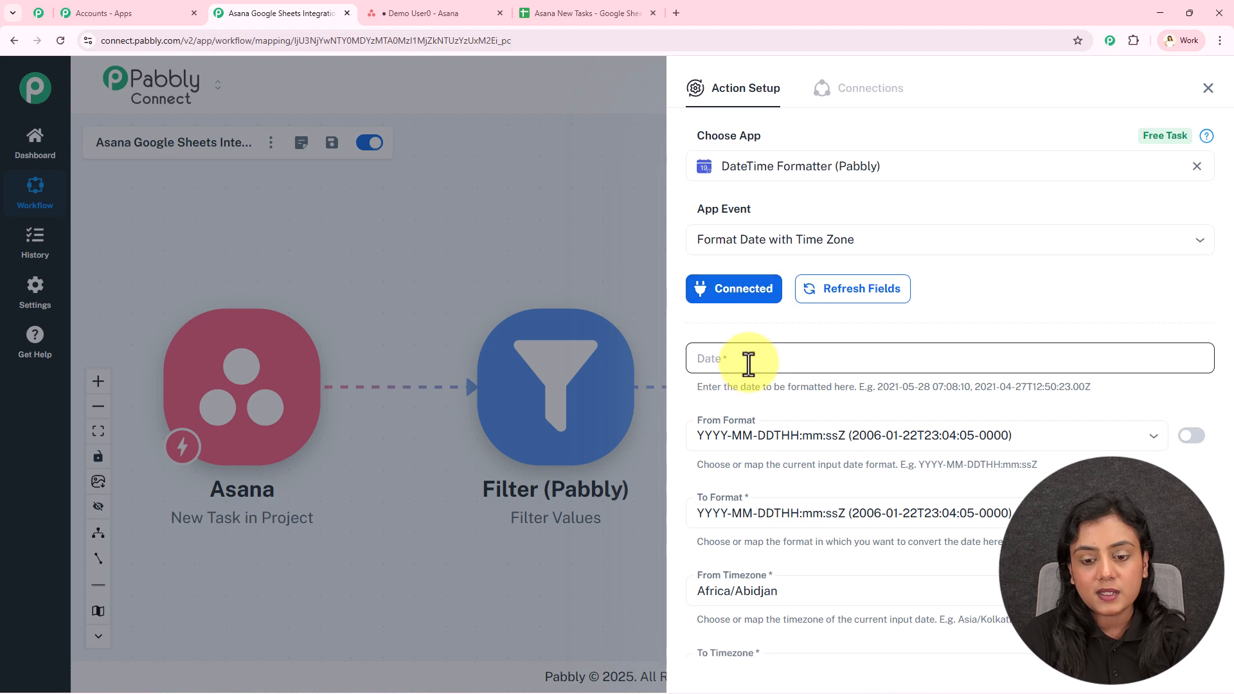
{"action": "left_click", "coordinate": [747, 403]}
{"action": "type", "text": "cre"}
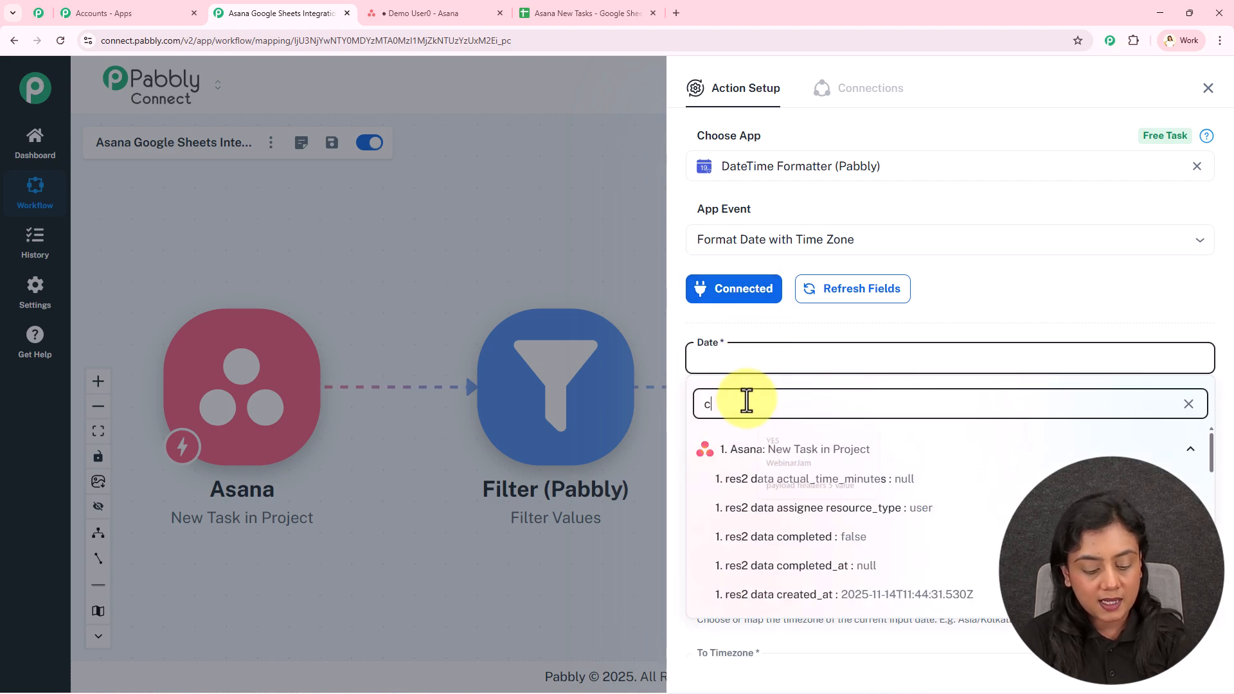
{"action": "left_click", "coordinate": [792, 488]}
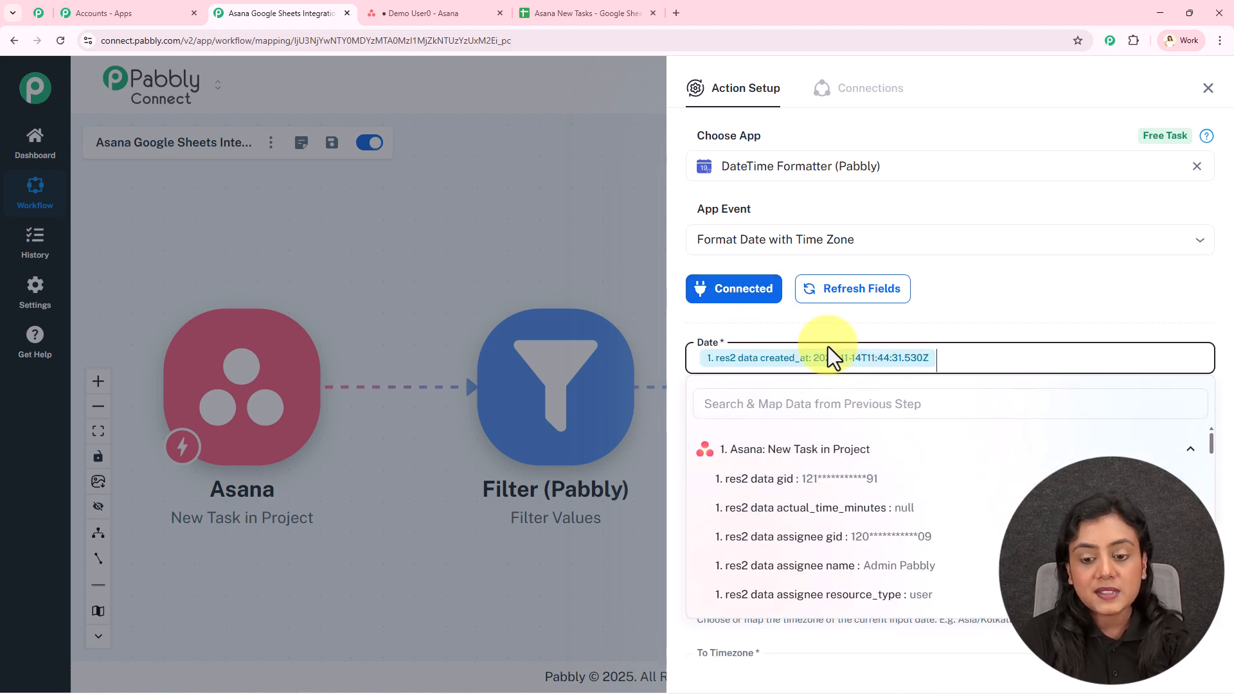
{"action": "left_click", "coordinate": [828, 333]}
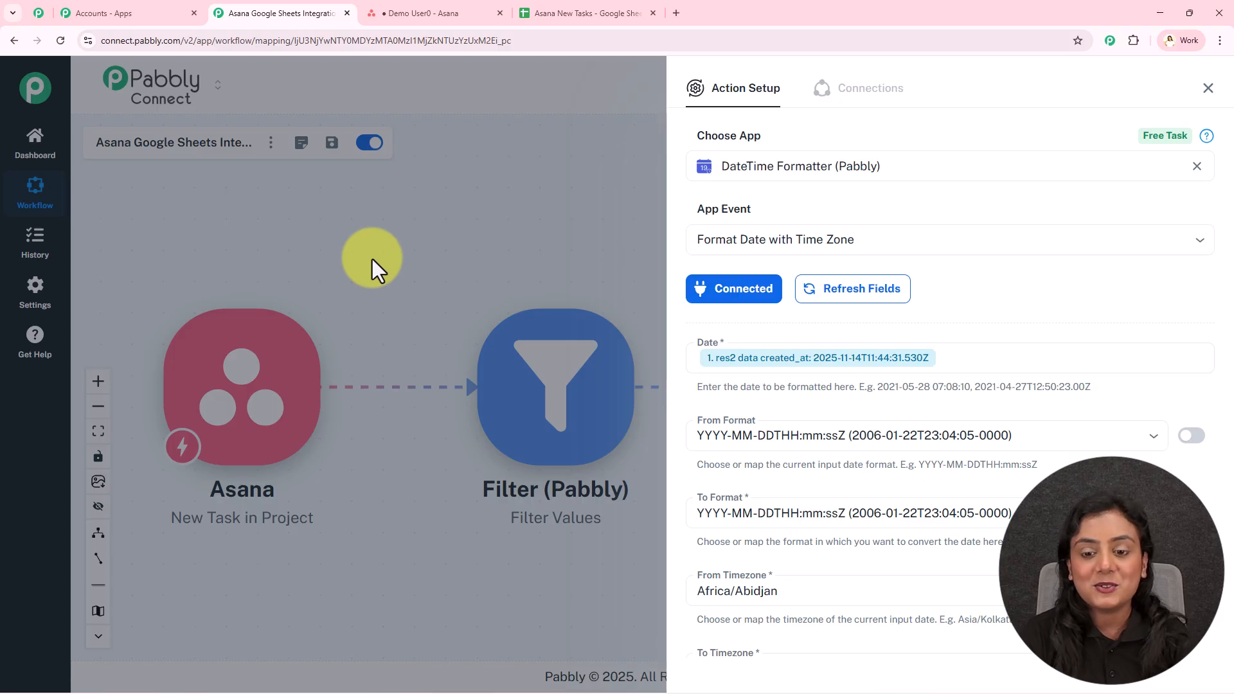
- Set the formatter's From Format to YYYY-MM-DDTHH:mm:ssZ and its To Format to DD/MM/YYYY hh:mm:ss A
{"action": "scroll", "coordinate": [886, 376], "scroll_direction": "down", "scroll_amount": 2}
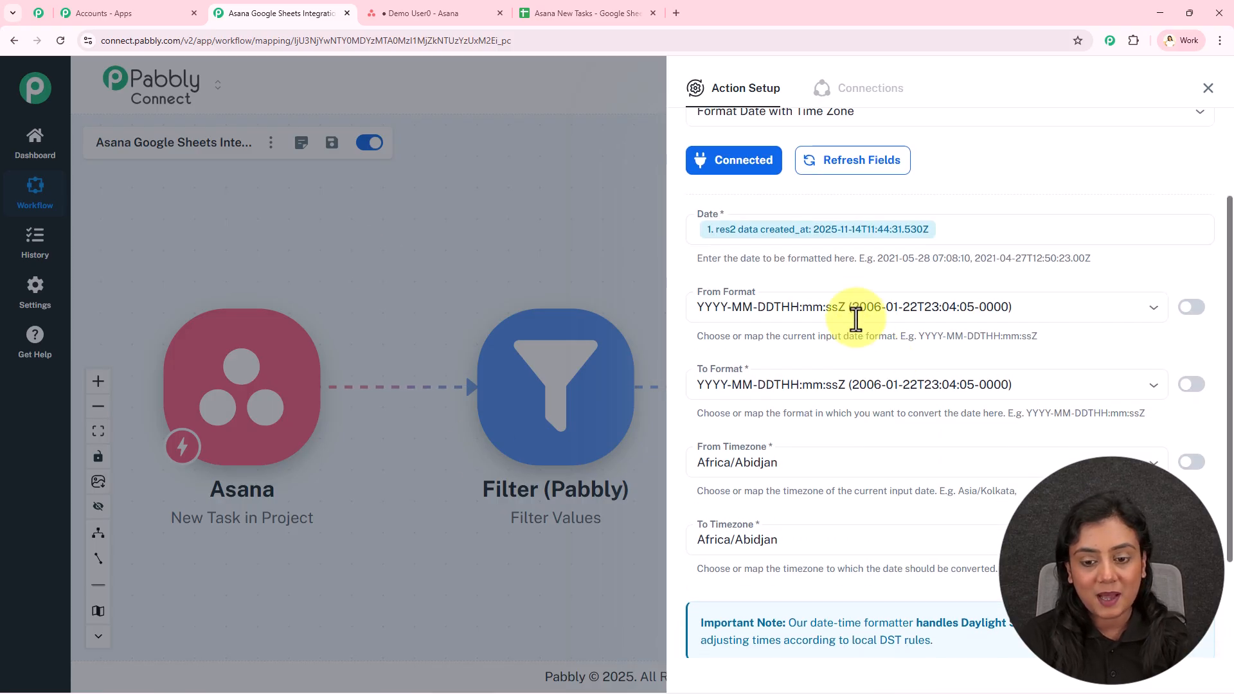
{"action": "left_click", "coordinate": [859, 306]}
{"action": "left_click", "coordinate": [849, 345]}
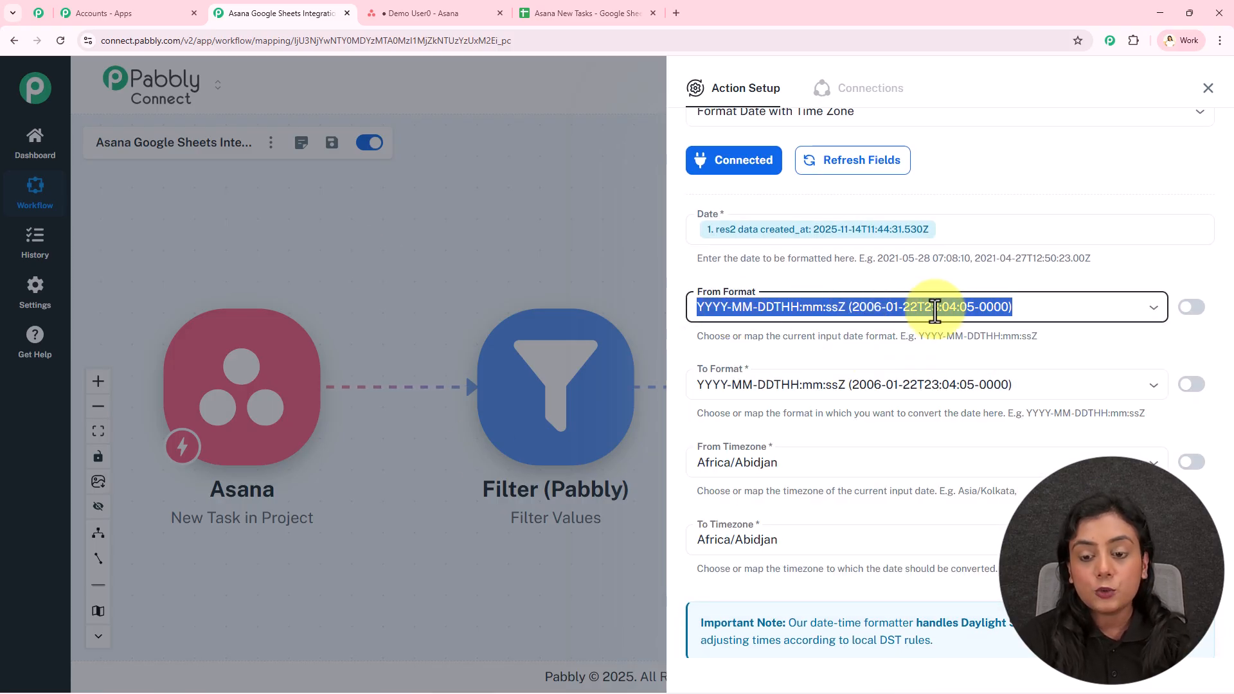
{"action": "left_click", "coordinate": [907, 349]}
{"action": "scroll", "coordinate": [906, 349], "scroll_direction": "down", "scroll_amount": 2}
{"action": "left_click", "coordinate": [780, 258]}
{"action": "scroll", "coordinate": [797, 347], "scroll_direction": "down", "scroll_amount": 1}
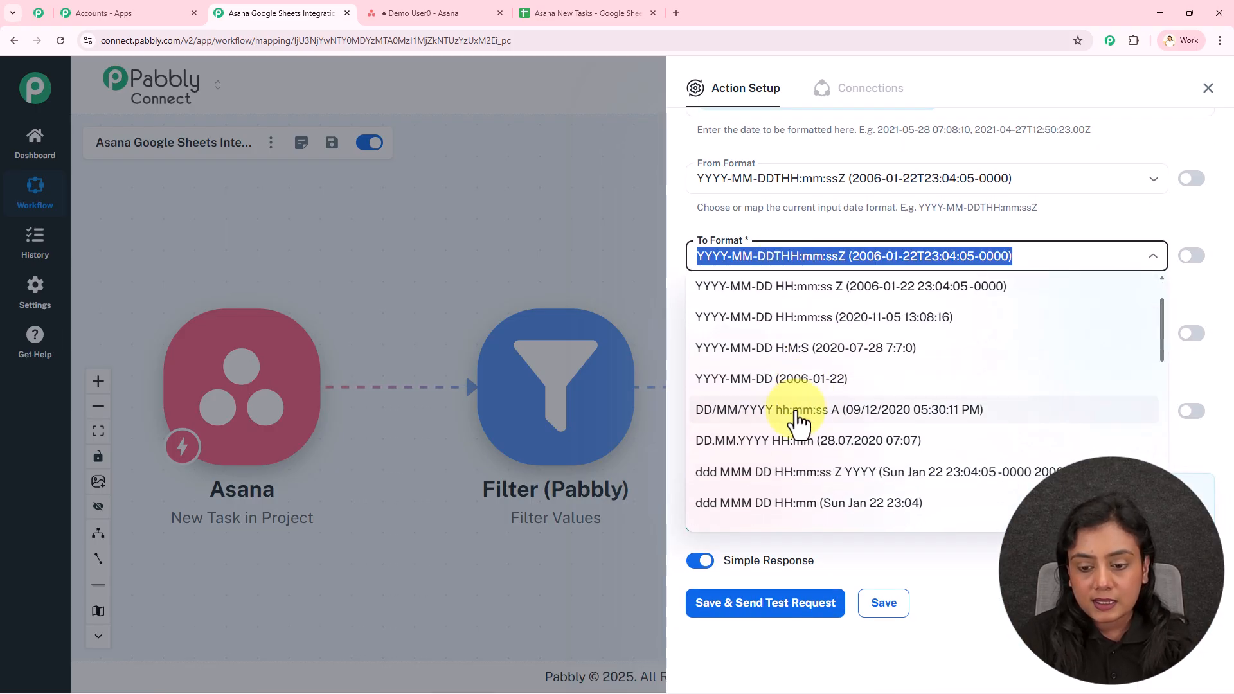
{"action": "left_click", "coordinate": [796, 412]}
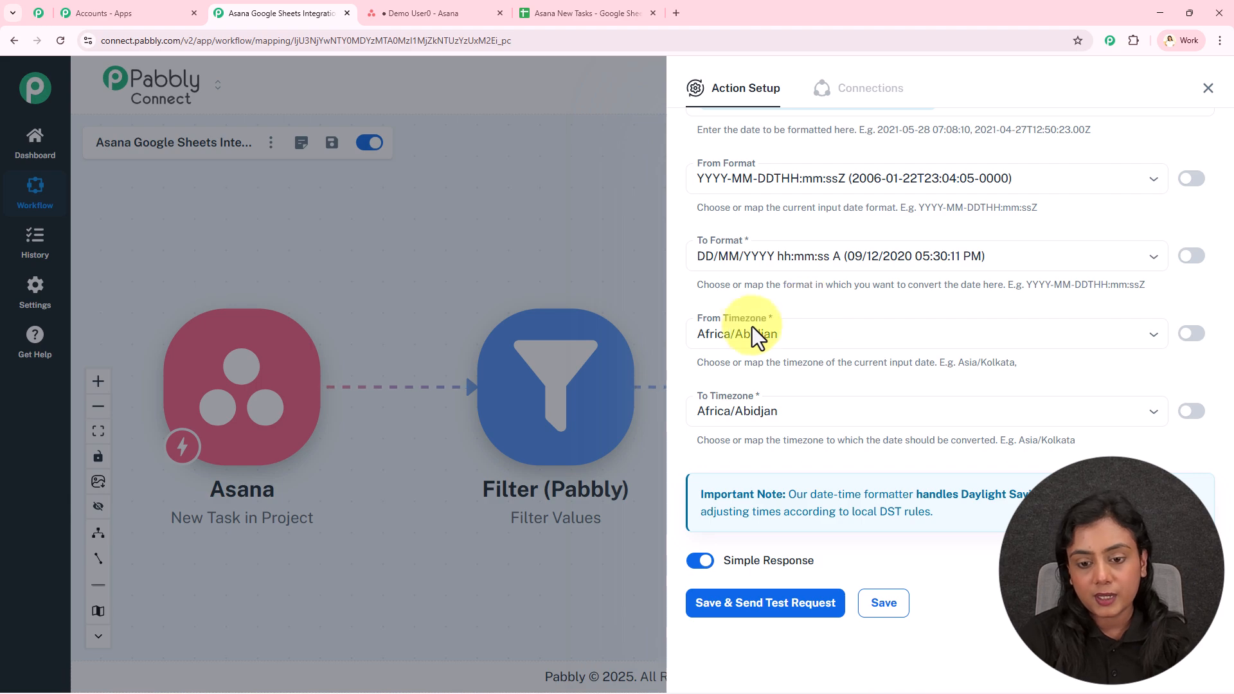
- Set the formatter's From Timezone to Etc/UTC and its To Timezone to Asia/Kolkata
{"action": "left_click", "coordinate": [828, 336]}
{"action": "type", "text": "utc"}
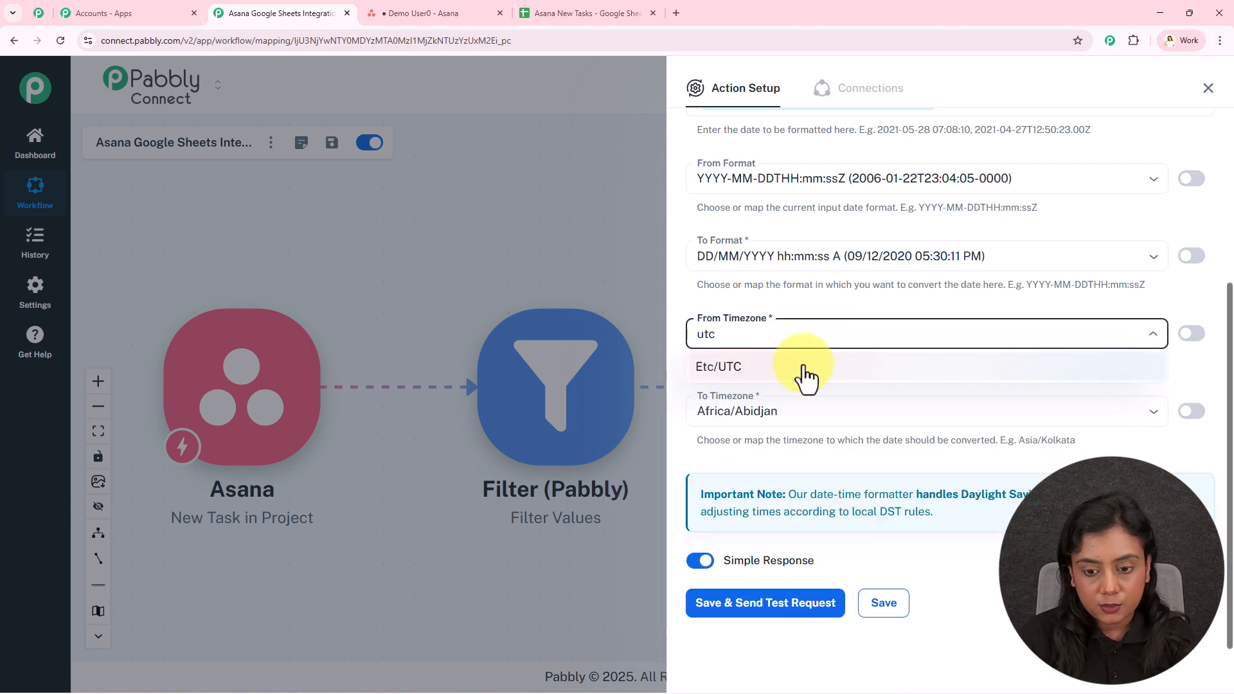
{"action": "left_click", "coordinate": [805, 374]}
{"action": "left_click", "coordinate": [804, 411]}
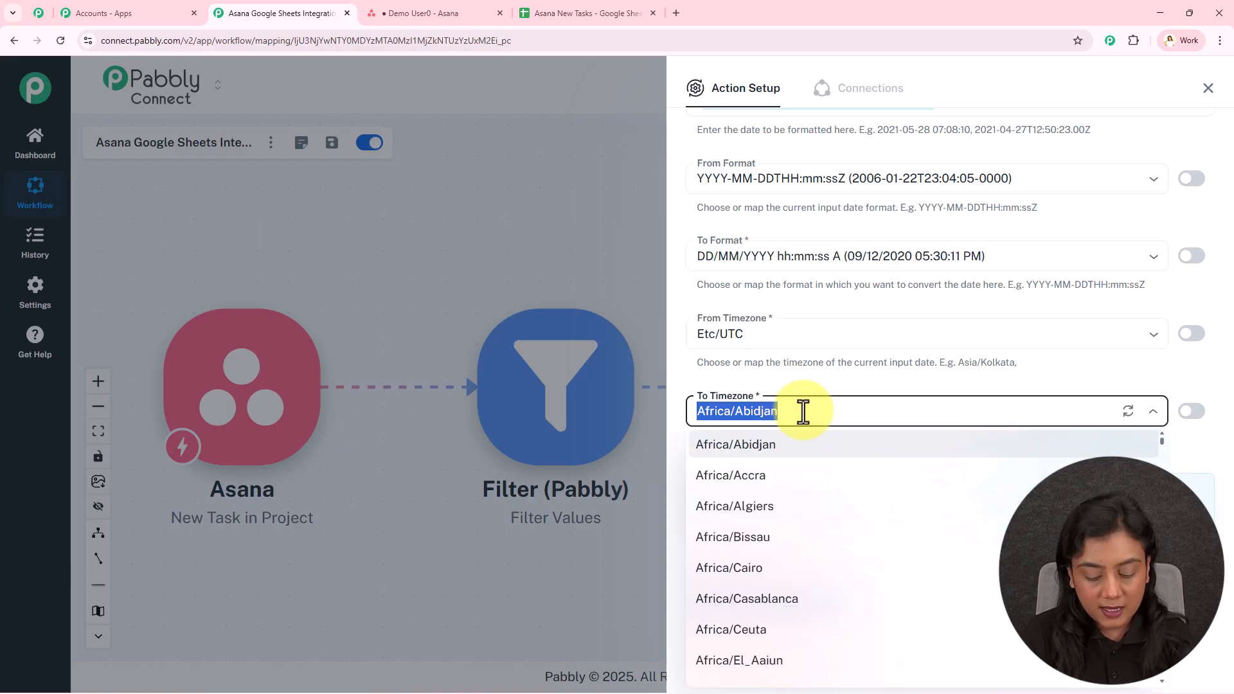
{"action": "type", "text": "kol"}
{"action": "left_click", "coordinate": [805, 449]}
- Save the date formatter and send a test request, check the returned date, and close the setup
{"action": "left_click", "coordinate": [791, 601]}
{"action": "scroll", "coordinate": [1058, 391], "scroll_direction": "down", "scroll_amount": 4}
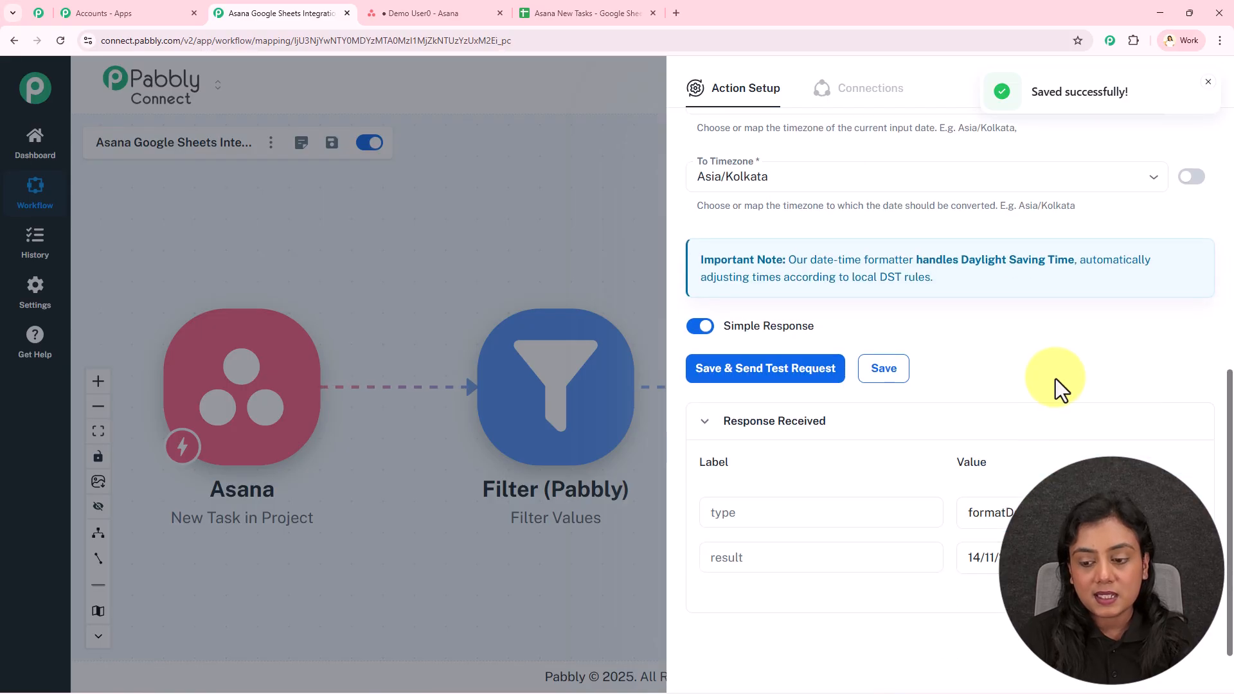
{"action": "left_click_drag", "start_coordinate": [1107, 559], "coordinate": [958, 563]}
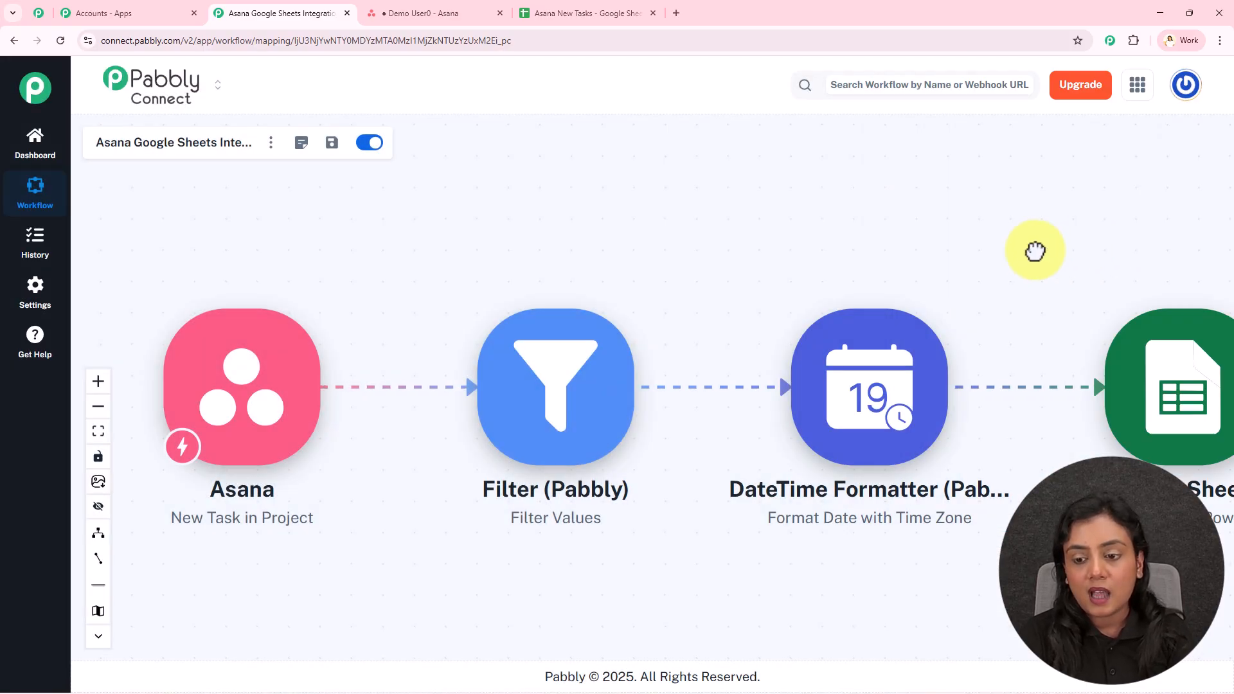
- Reopen the Google Sheets action and map its Date column to the DateTime Formatter's result
{"action": "left_click", "coordinate": [871, 360]}
{"action": "scroll", "coordinate": [873, 356], "scroll_direction": "down", "scroll_amount": 3}
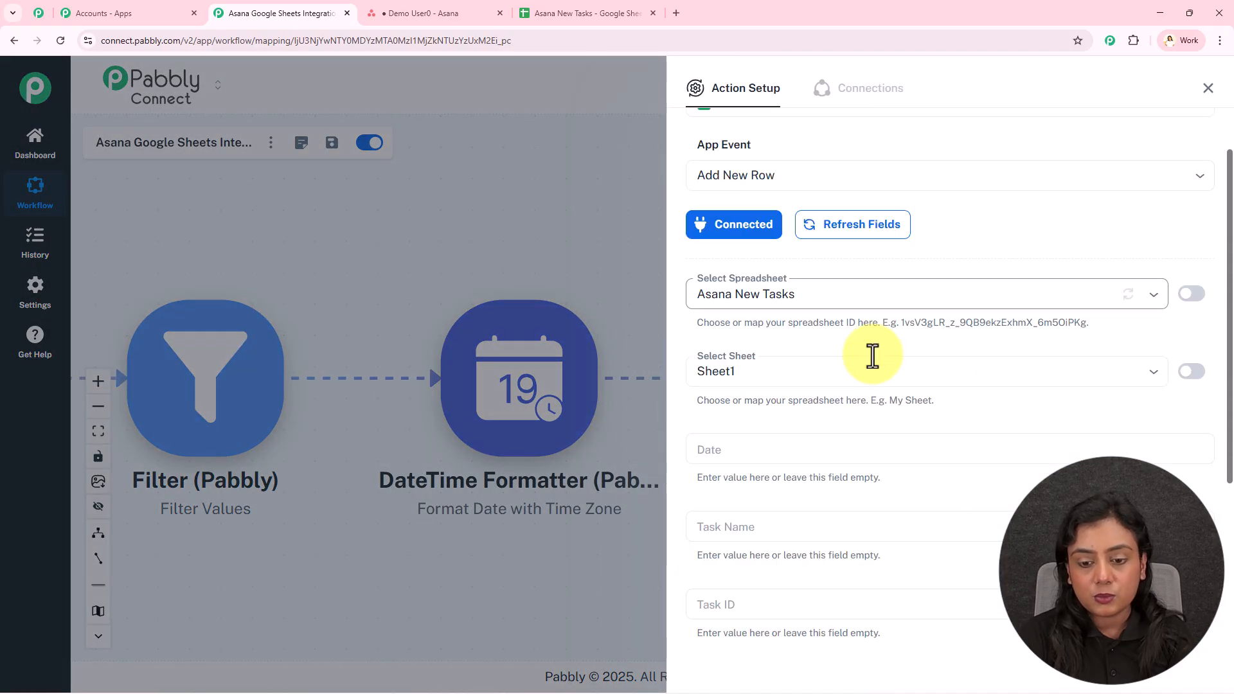
{"action": "left_click", "coordinate": [762, 328]}
{"action": "left_click", "coordinate": [818, 488]}
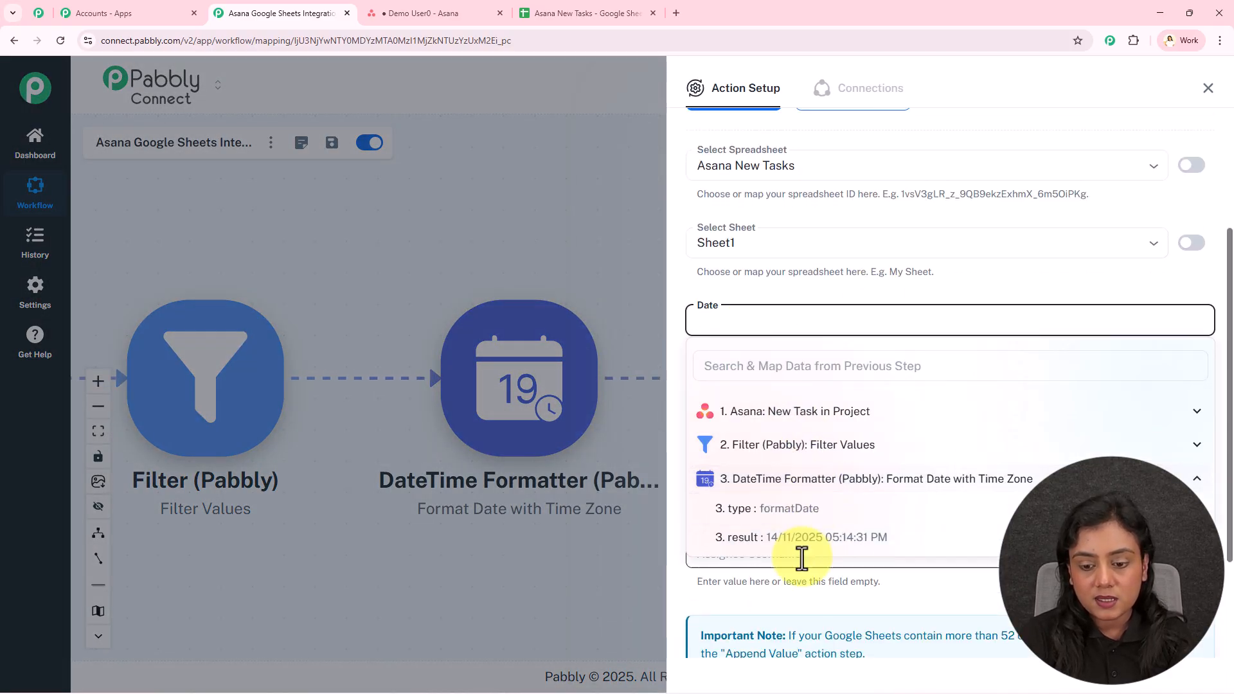
{"action": "left_click", "coordinate": [799, 557]}
{"action": "left_click", "coordinate": [823, 283]}
- Map the Google Sheets action's Task Name field to the Asana trigger's res2 data name value
{"action": "scroll", "coordinate": [823, 283], "scroll_direction": "down", "scroll_amount": 2}
{"action": "left_click", "coordinate": [823, 283]}
{"action": "left_click", "coordinate": [783, 314]}
{"action": "type", "text": "name"}
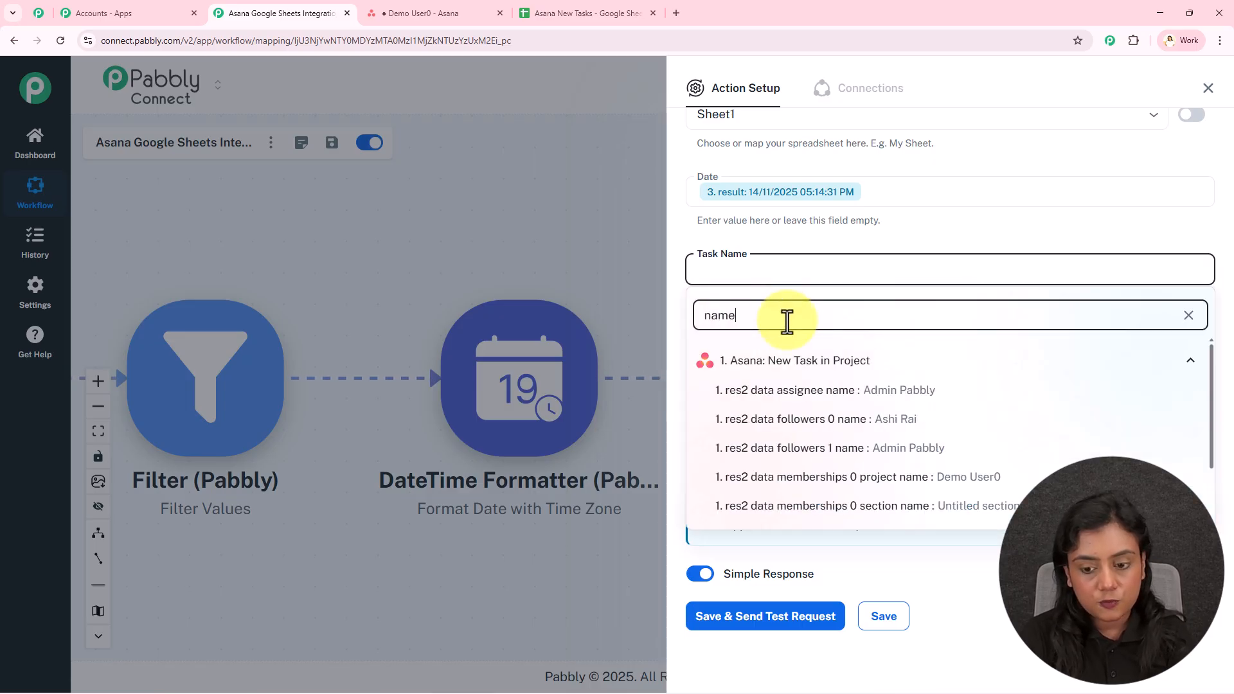
{"action": "scroll", "coordinate": [915, 495], "scroll_direction": "down", "scroll_amount": 1}
{"action": "left_click", "coordinate": [915, 502]}
{"action": "key", "text": "BackSpace"}
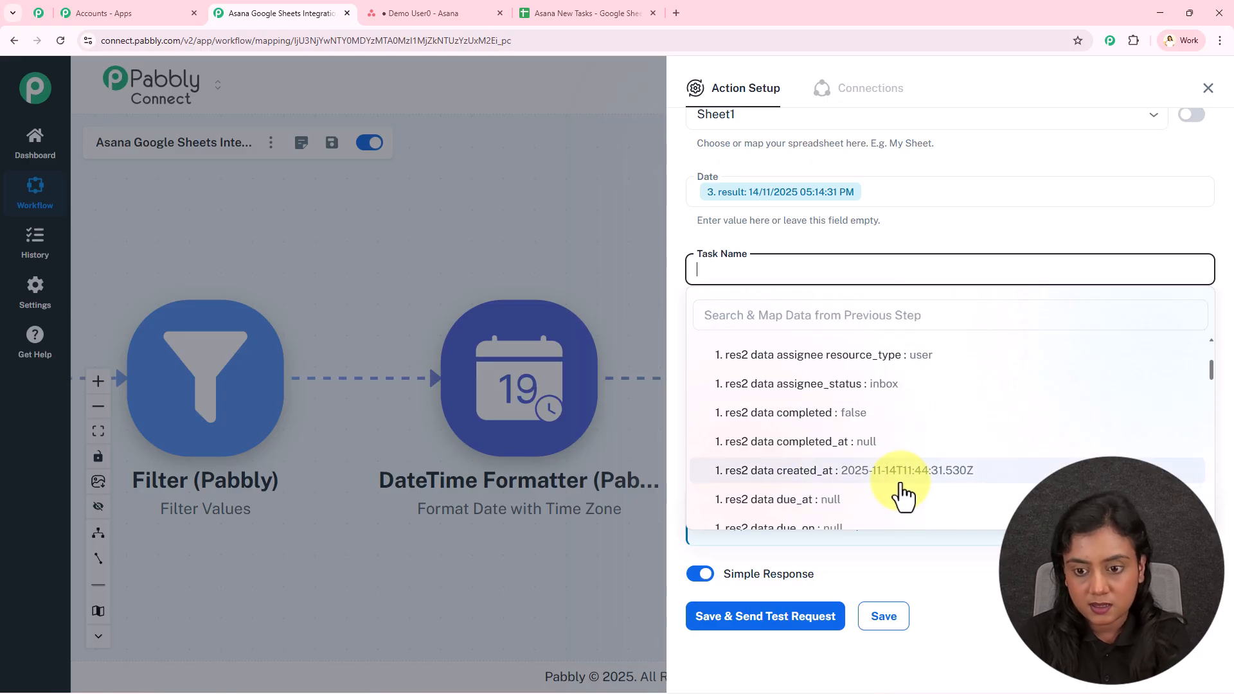
{"action": "left_click", "coordinate": [862, 447]}
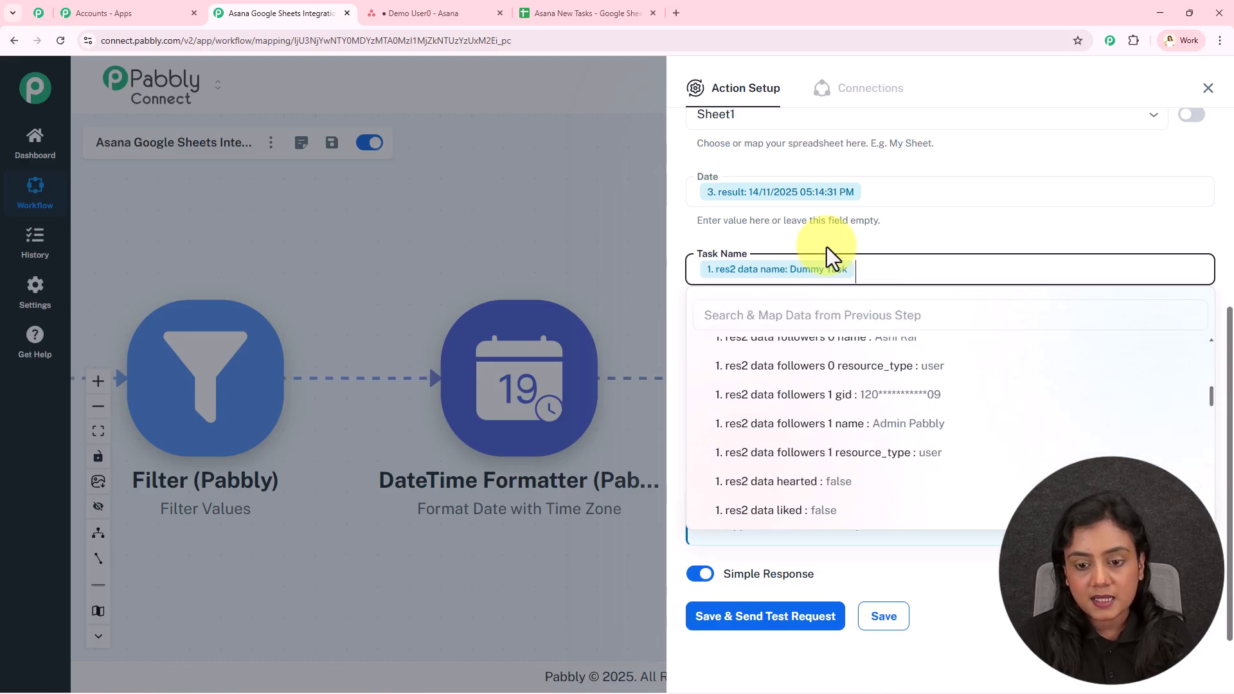
{"action": "left_click", "coordinate": [827, 248]}
- Map the Task ID field to the Asana trigger's res2 data gid value
{"action": "scroll", "coordinate": [826, 248], "scroll_direction": "down", "scroll_amount": 1}
{"action": "left_click", "coordinate": [775, 331]}
{"action": "left_click", "coordinate": [768, 415]}
{"action": "left_click", "coordinate": [788, 443]}
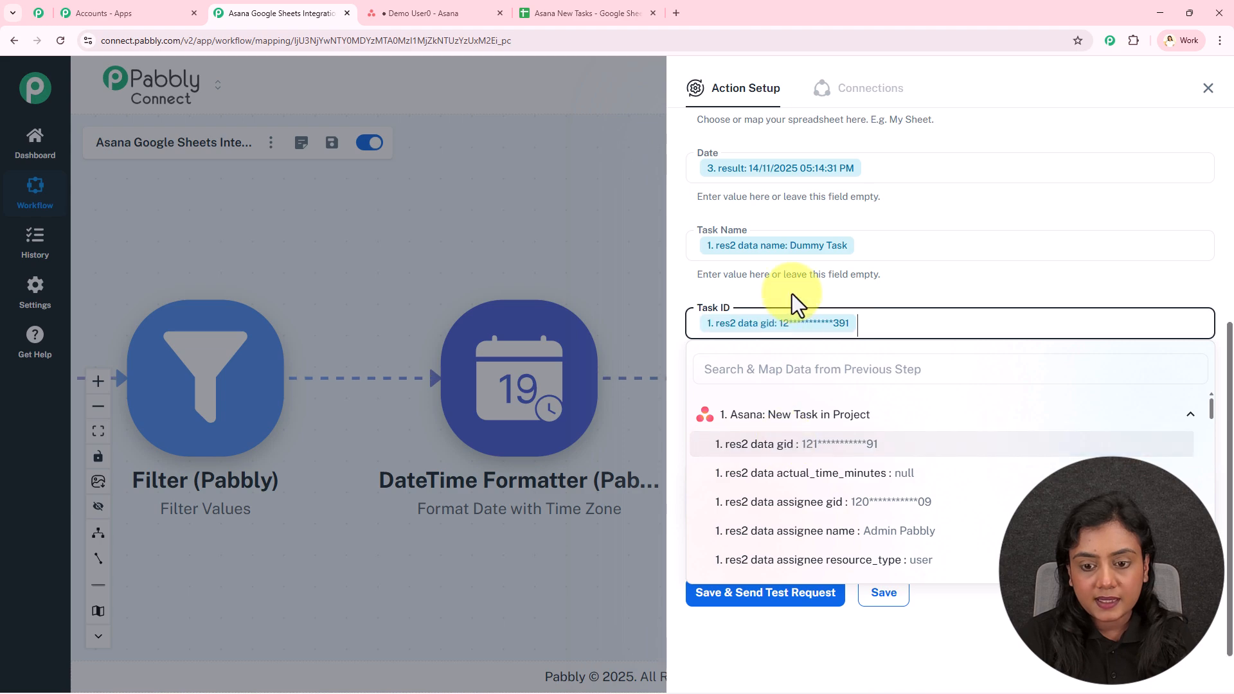
{"action": "left_click", "coordinate": [792, 295]}
- Map the Assignee Username field to the Asana trigger's res2 data assignee name value
{"action": "left_click", "coordinate": [764, 405]}
{"action": "left_click", "coordinate": [770, 446]}
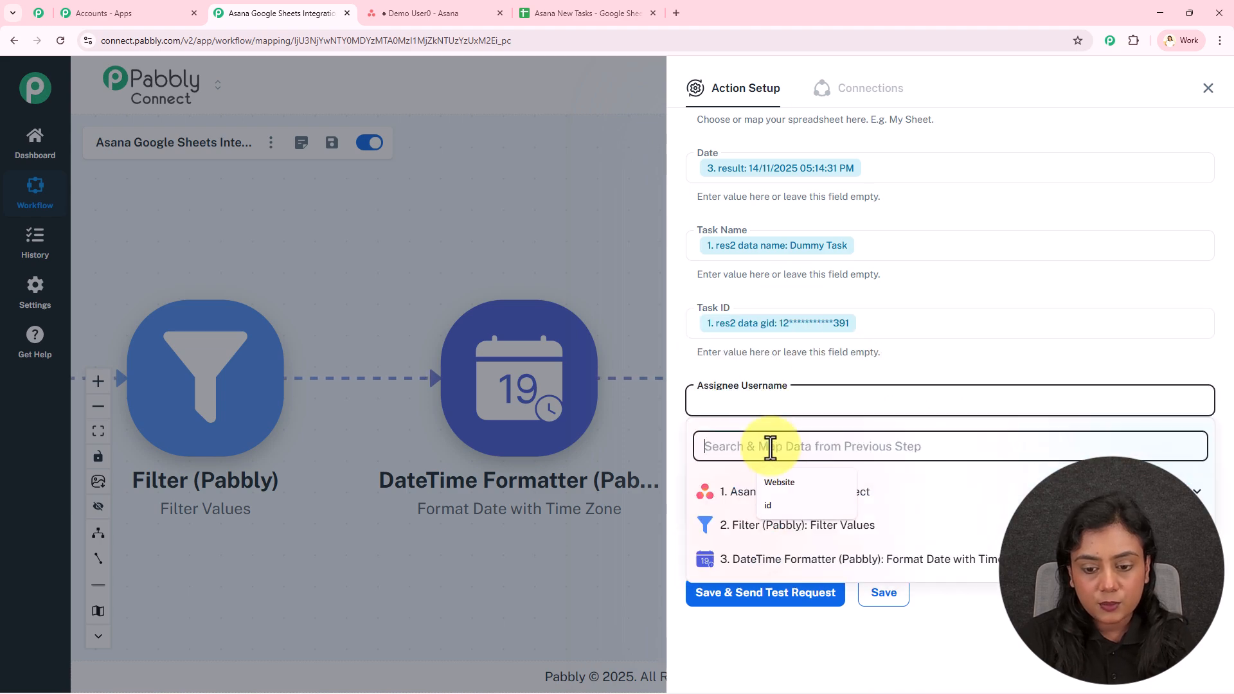
{"action": "type", "text": "adm"}
{"action": "left_click", "coordinate": [875, 553]}
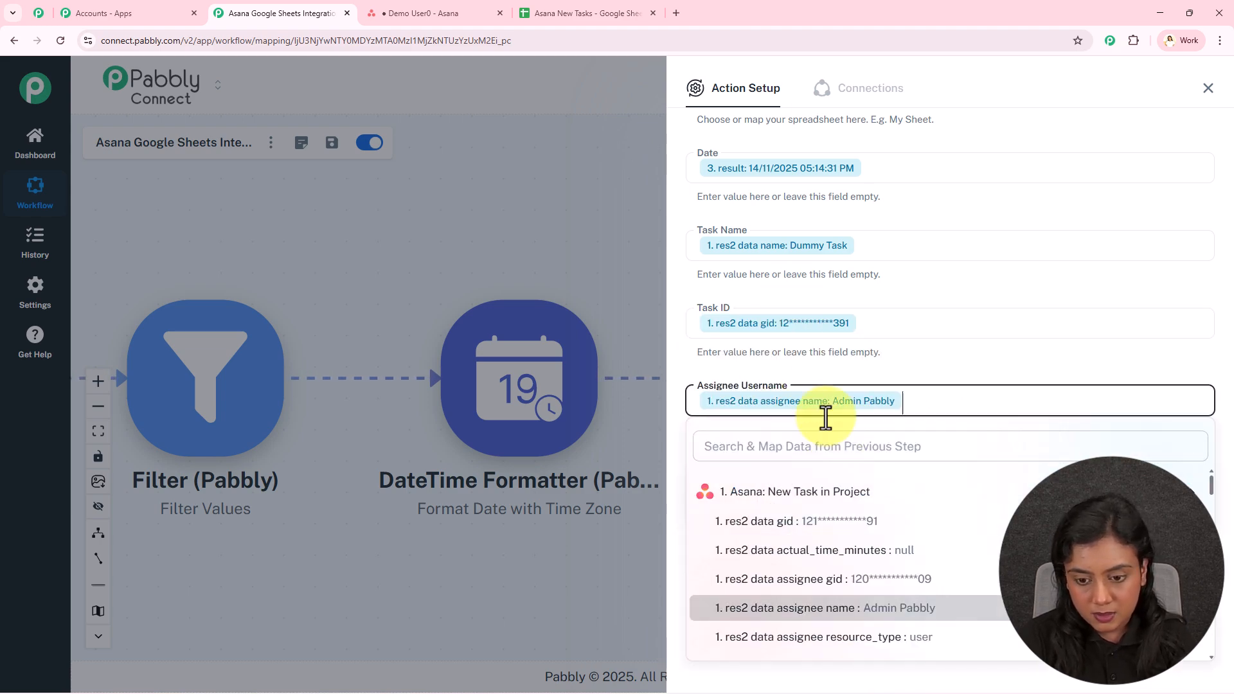
{"action": "left_click", "coordinate": [836, 356]}
- Save the Google Sheets action, send a test request and review the received response
{"action": "left_click", "coordinate": [815, 598]}
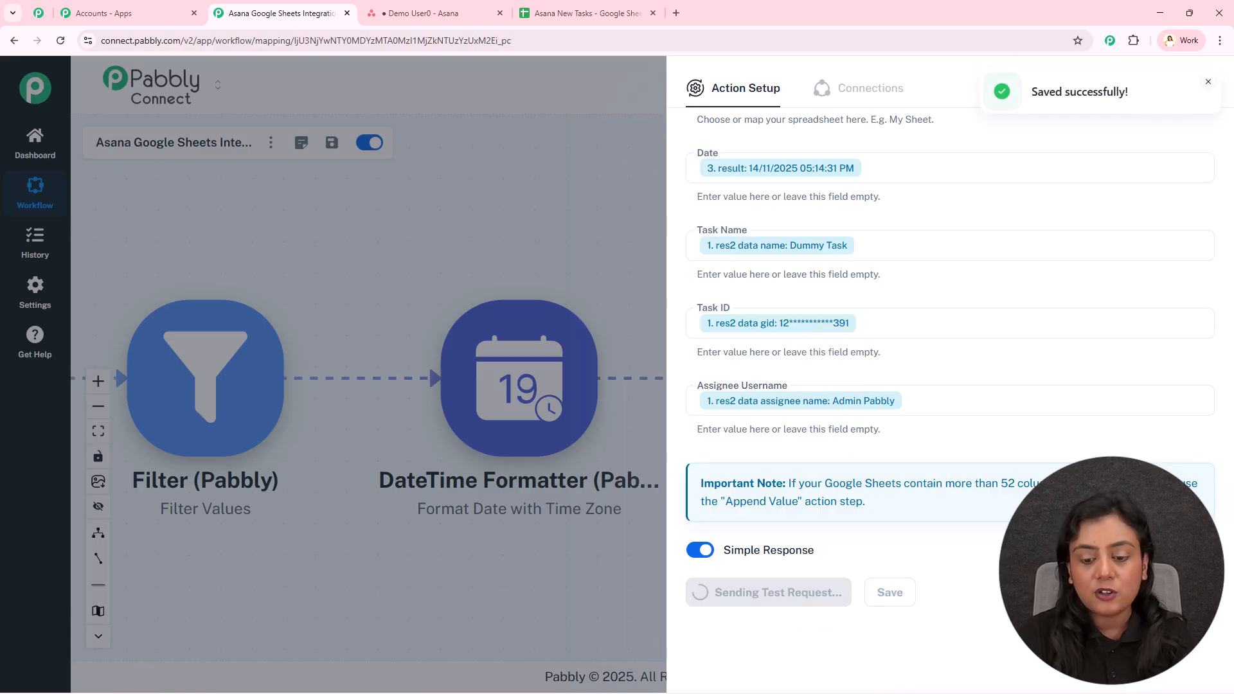
{"action": "scroll", "coordinate": [1088, 279], "scroll_direction": "down", "scroll_amount": 6}
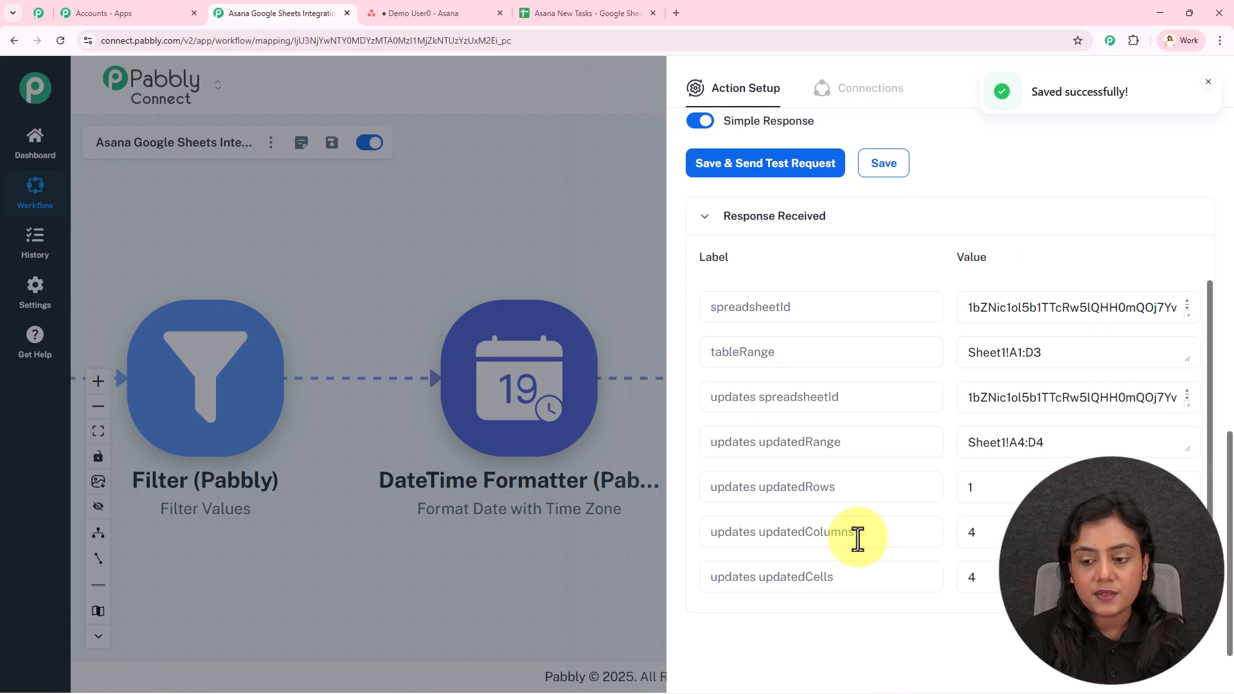
- Check each cell of row 4 in the Asana New Tasks spreadsheet, and return to Pabbly Connect to close the action setup
{"action": "left_click", "coordinate": [595, 13]}
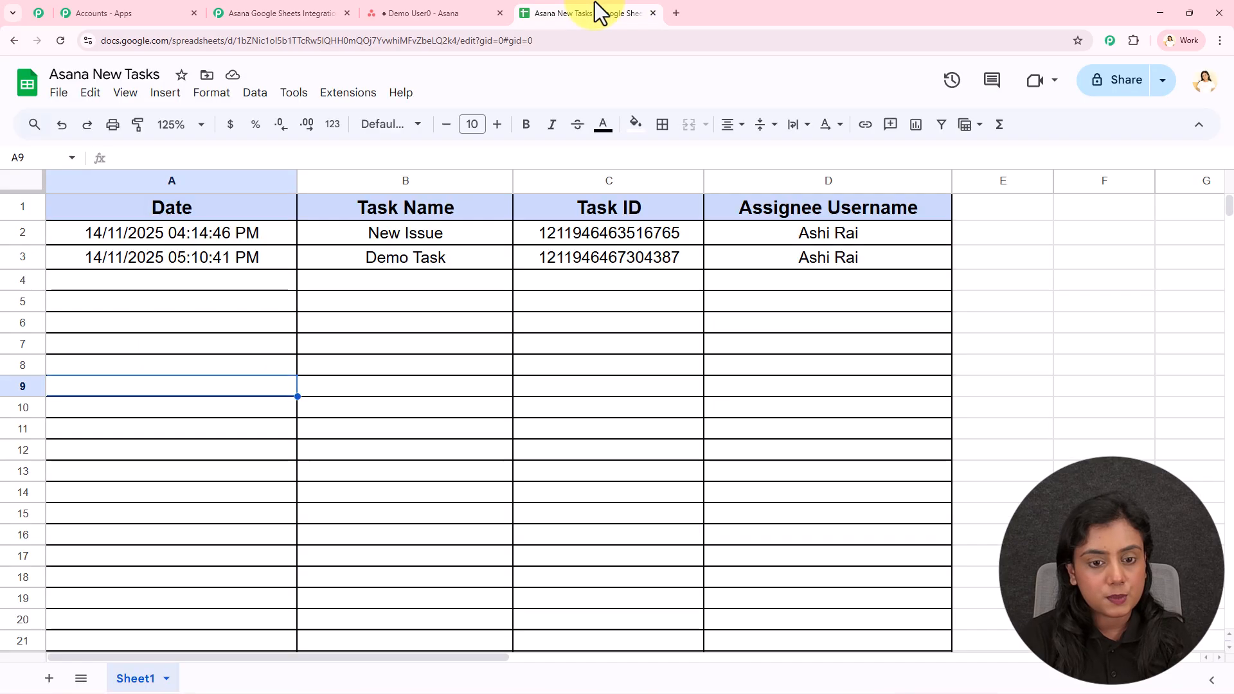
{"action": "left_click_drag", "start_coordinate": [215, 288], "coordinate": [866, 289]}
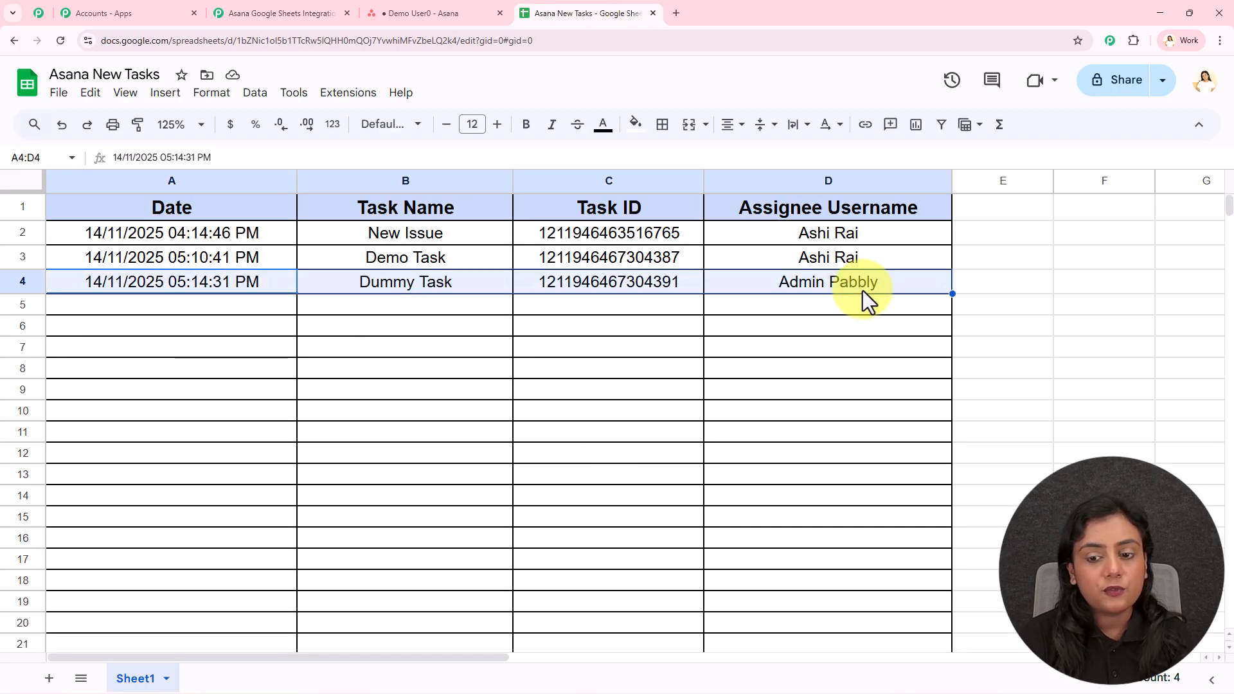
{"action": "left_click", "coordinate": [808, 377]}
{"action": "left_click", "coordinate": [190, 286]}
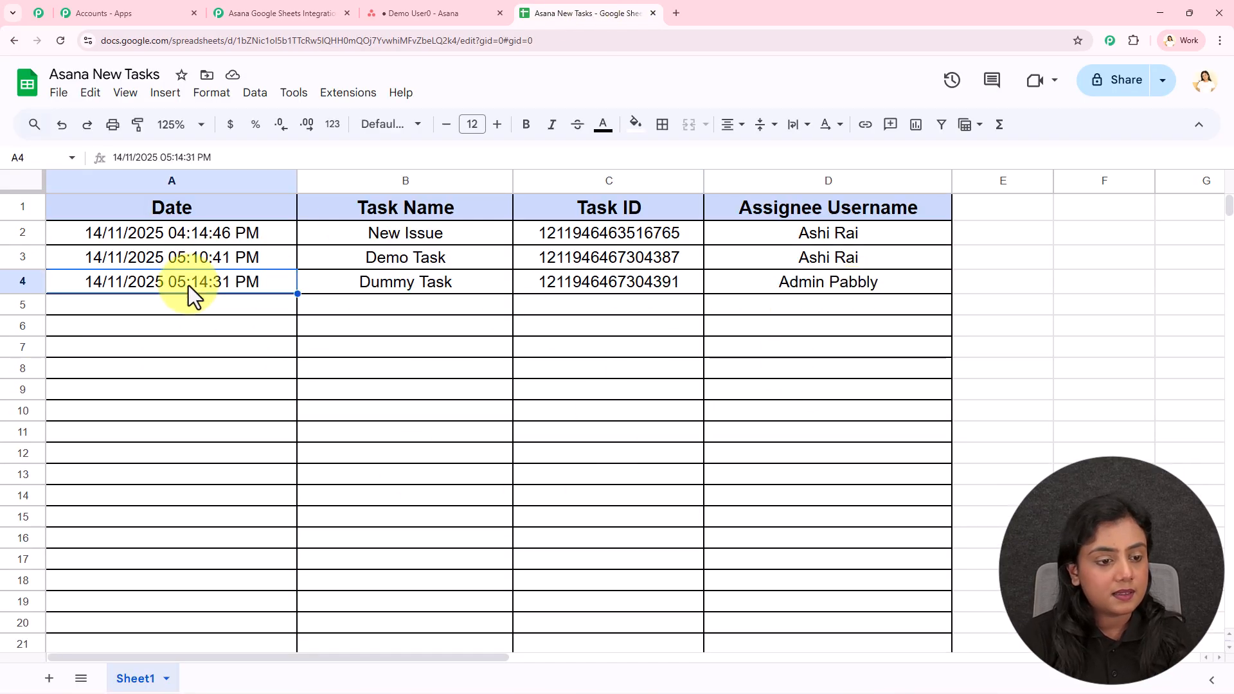
{"action": "left_click", "coordinate": [447, 278]}
{"action": "left_click", "coordinate": [669, 291]}
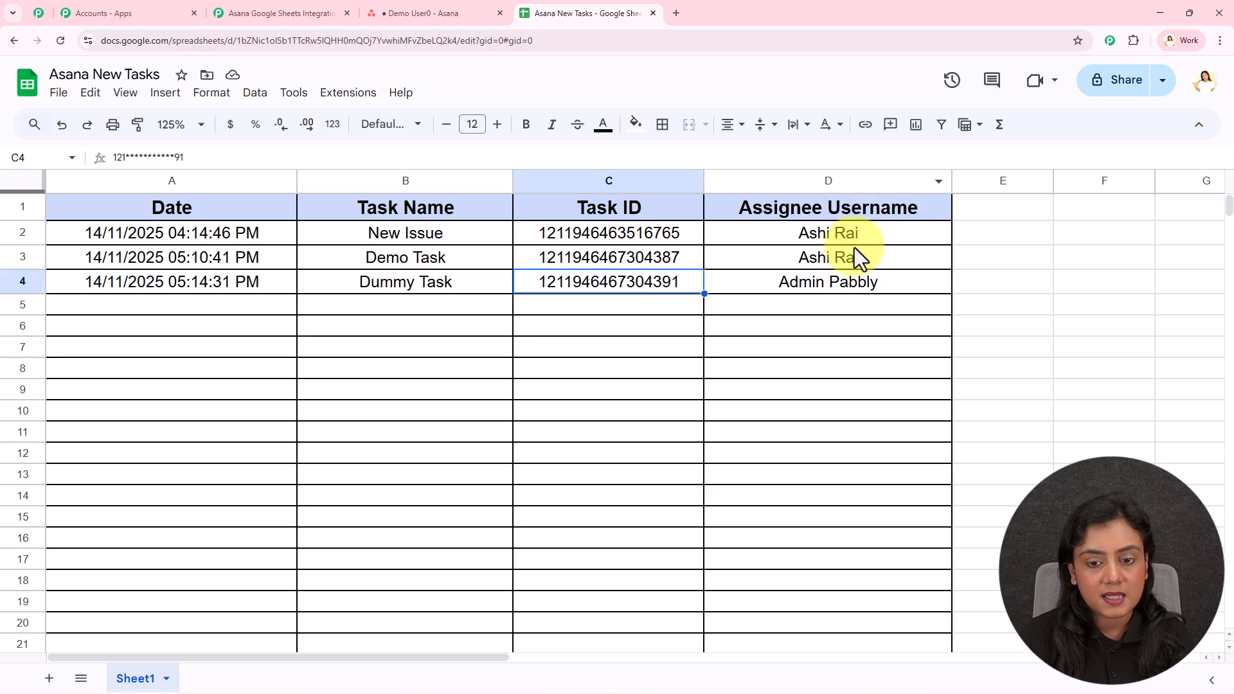
{"action": "left_click", "coordinate": [867, 287]}
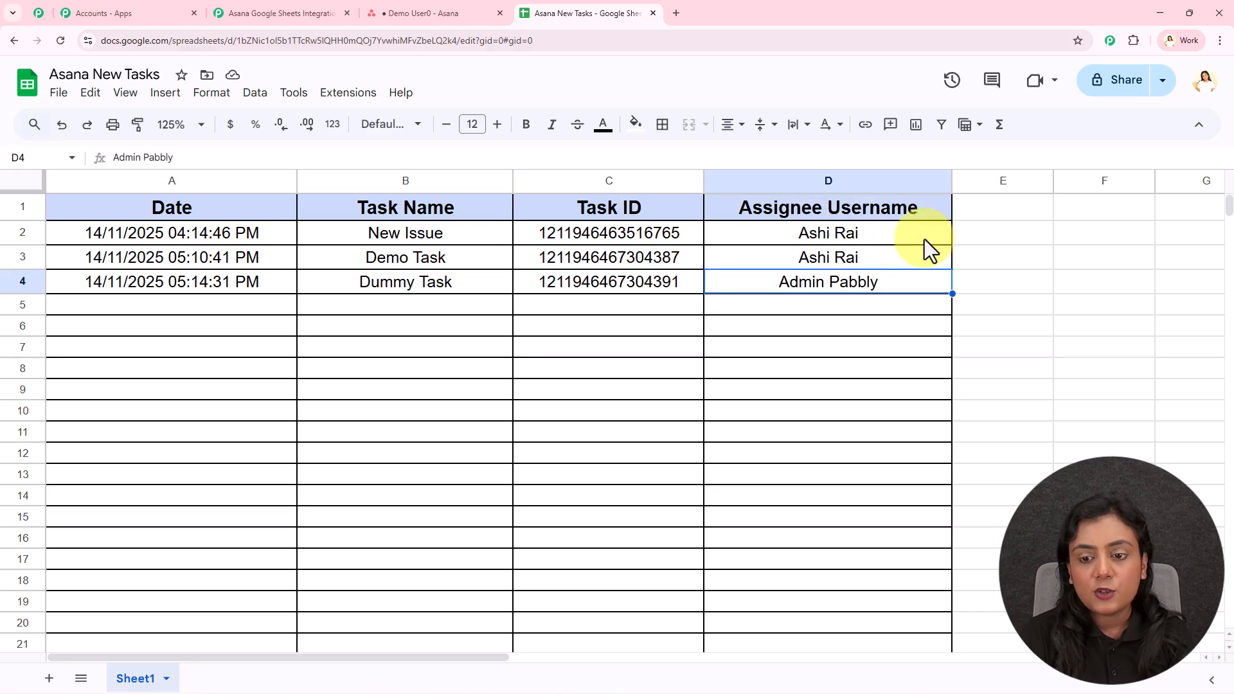
{"action": "left_click", "coordinate": [859, 332]}
{"action": "left_click", "coordinate": [331, 14]}
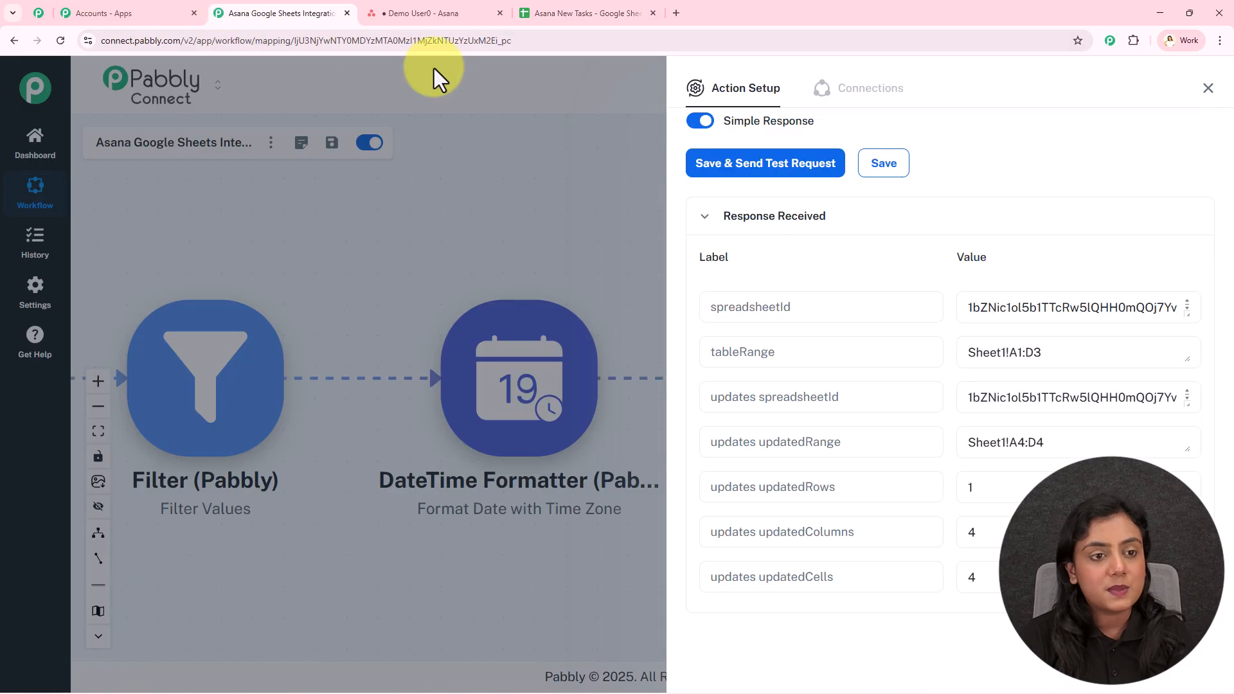
{"action": "left_click", "coordinate": [1207, 89]}
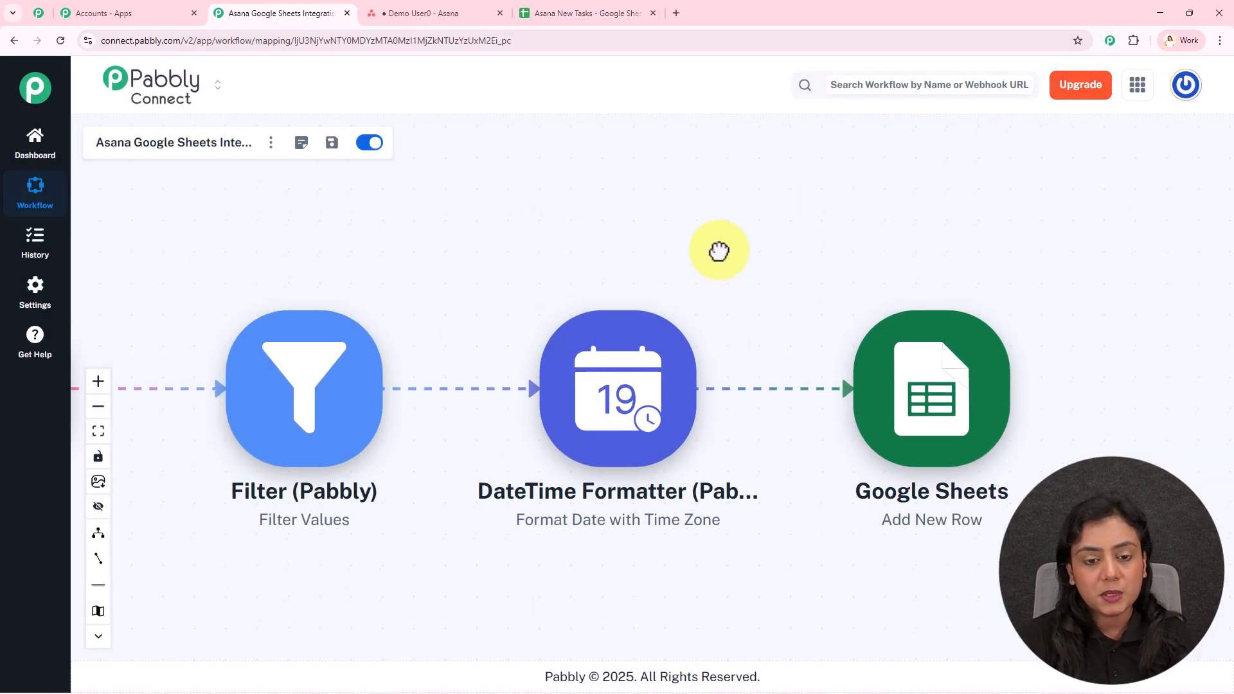